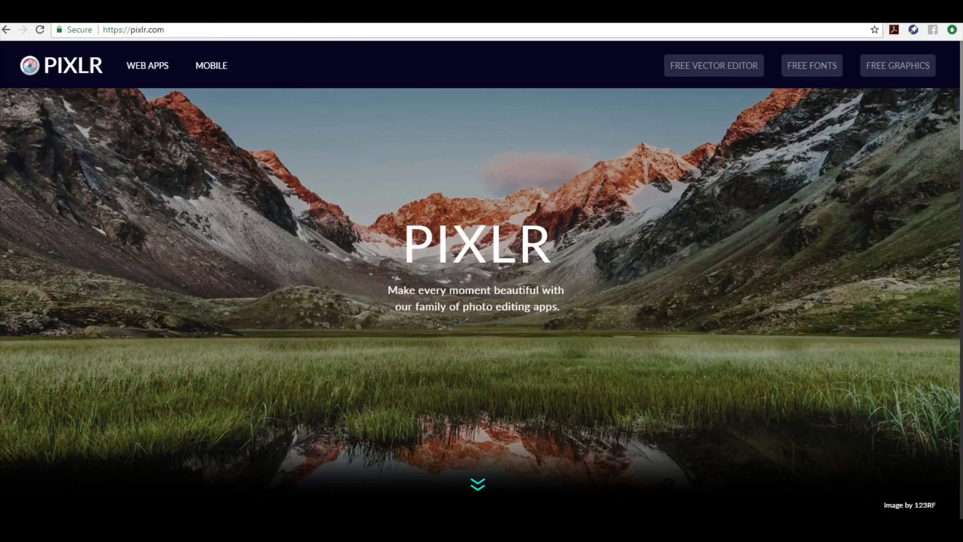
Launch the Pixlr Editor web app, let Flash run, and choose Create a new image
click(480, 484)
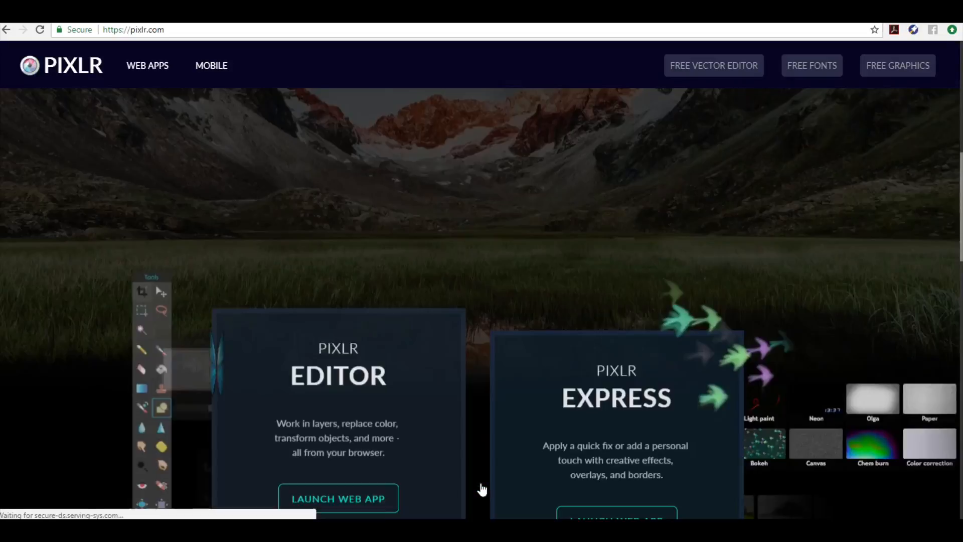
scroll(337, 435, down, 1)
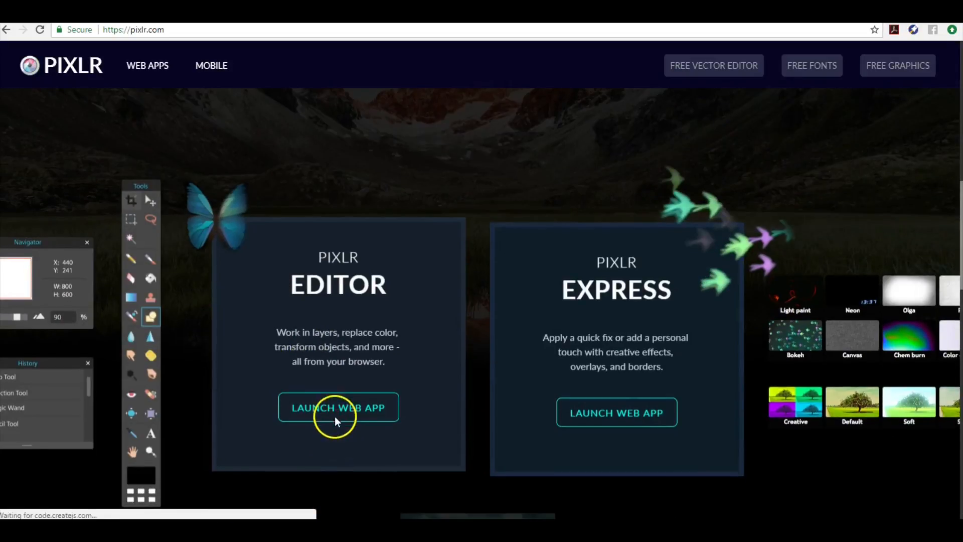
click(335, 406)
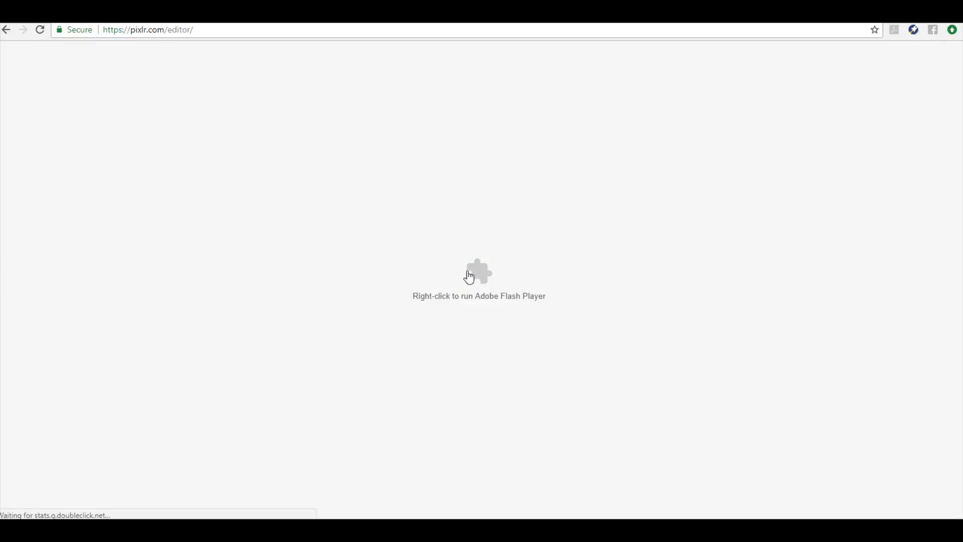
click(467, 271)
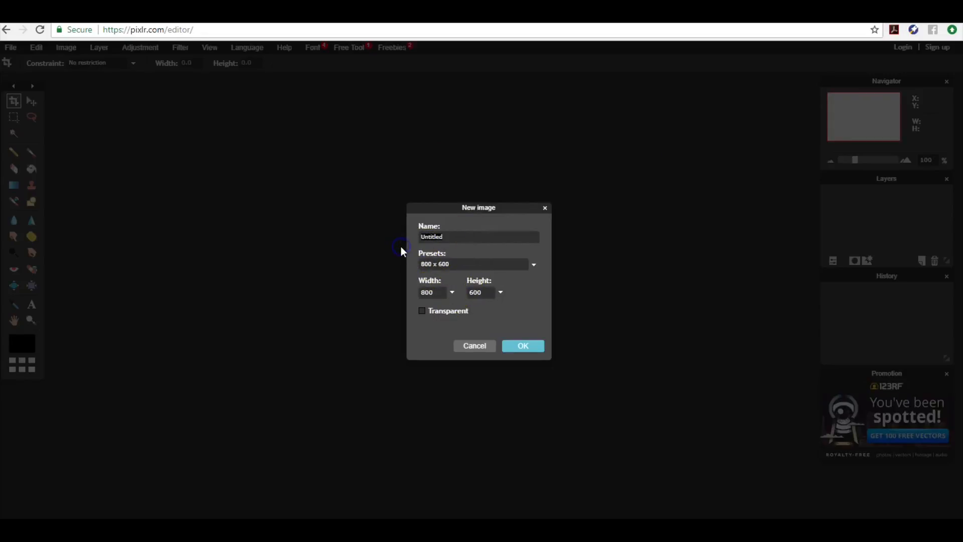
Name the new image SNAP FILTER, size it 1080 x 2340 px with a transparent background, and confirm
text(SNAP FILTER)
click(497, 265)
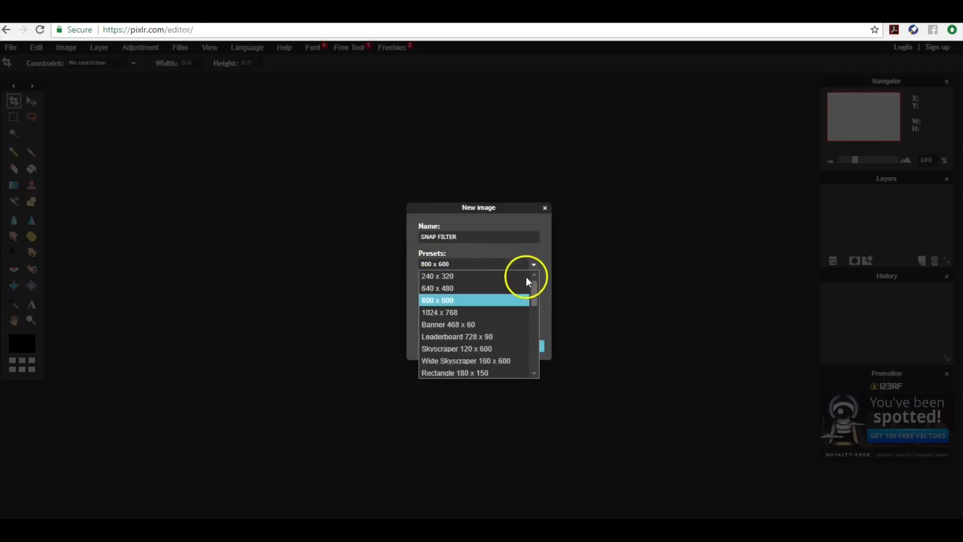
drag(535, 318, 533, 370)
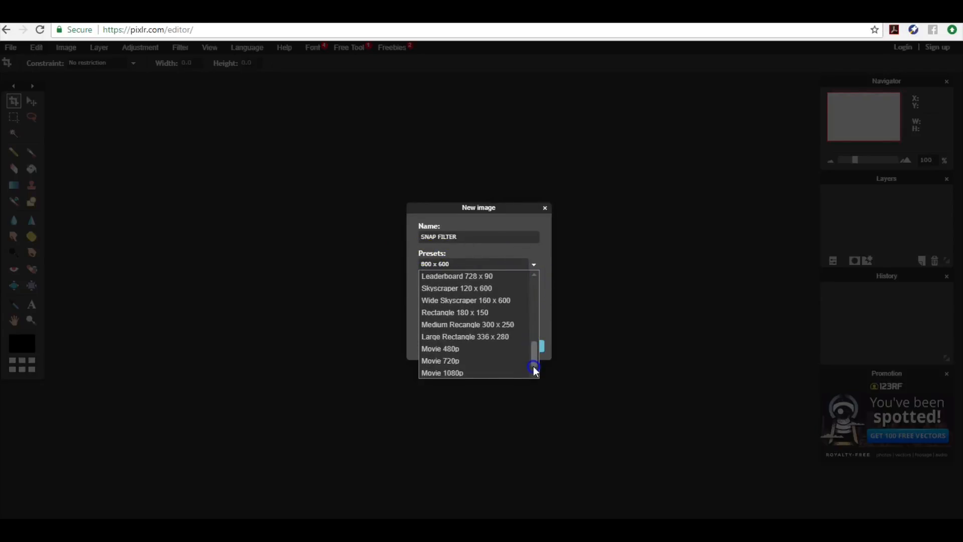
scroll(534, 296, up, 5)
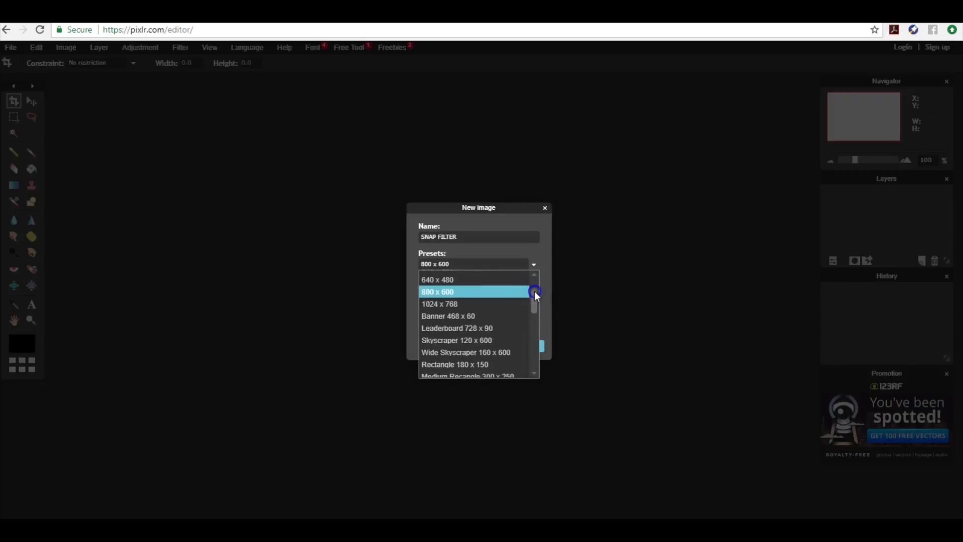
click(533, 254)
drag(443, 292, 411, 293)
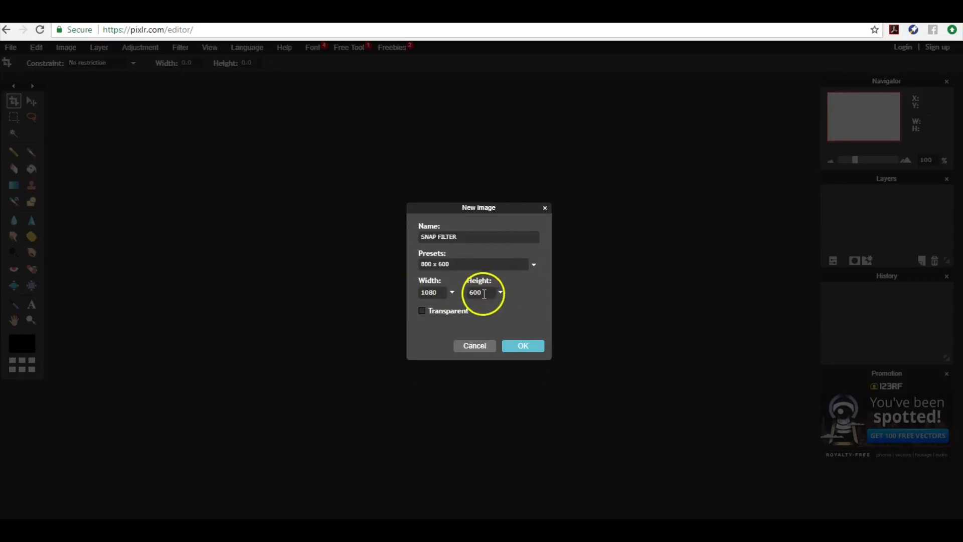
drag(483, 293, 461, 294)
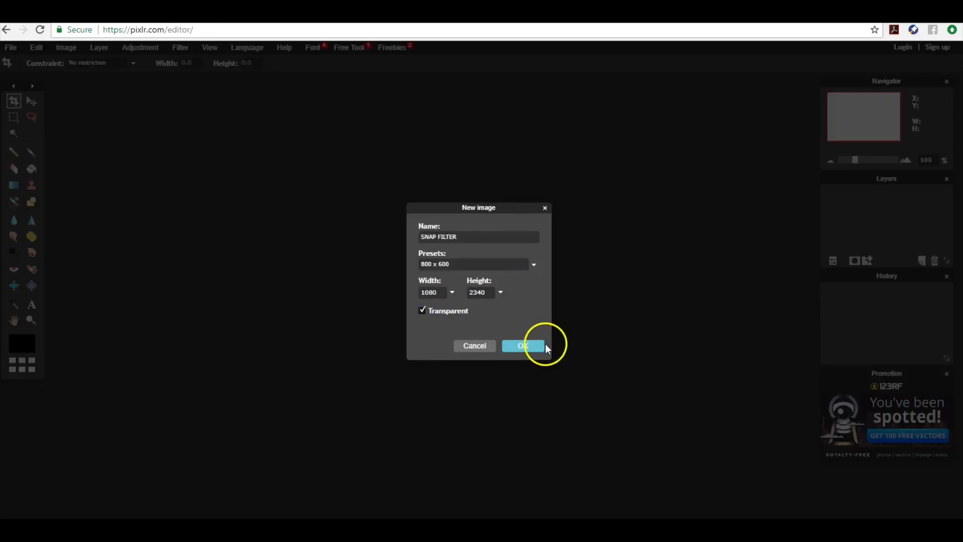
click(532, 350)
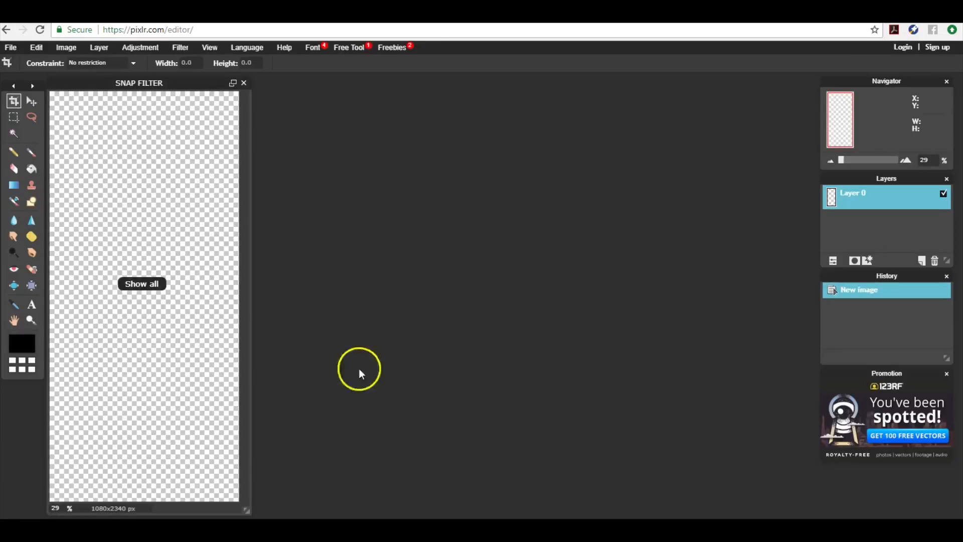
Drag the SNAP FILTER document window by its title bar to the middle of the workspace
drag(167, 86, 367, 86)
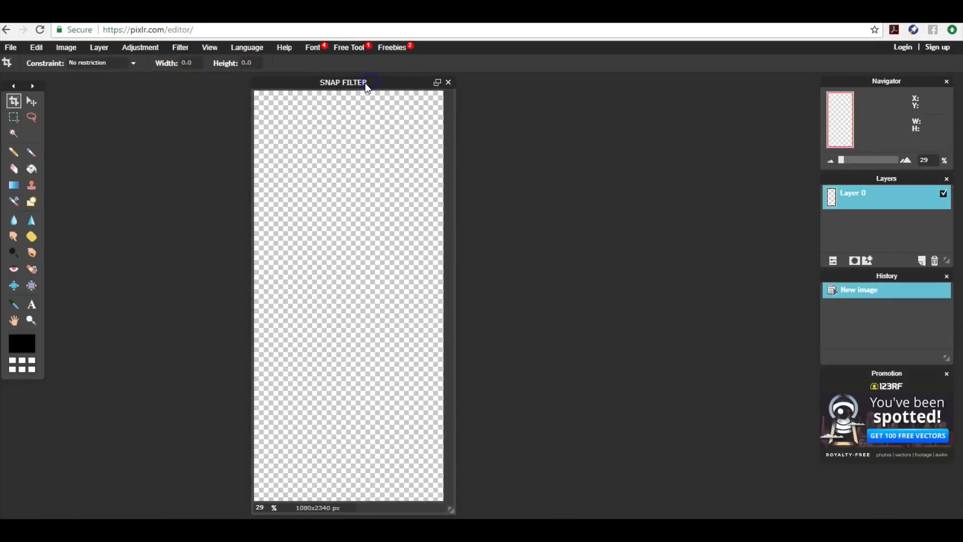
click(367, 87)
click(367, 87)
mouse_move(275, 529)
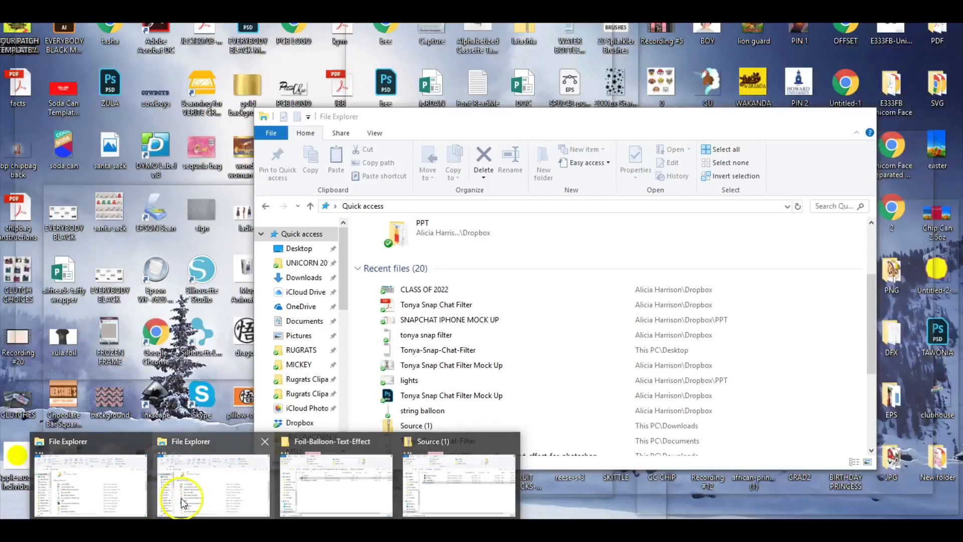
click(182, 498)
click(425, 290)
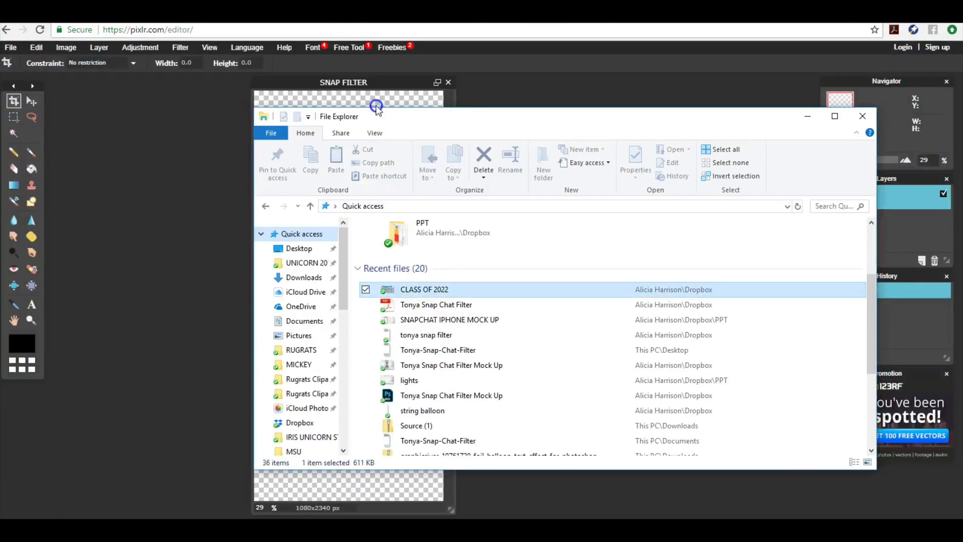
click(497, 102)
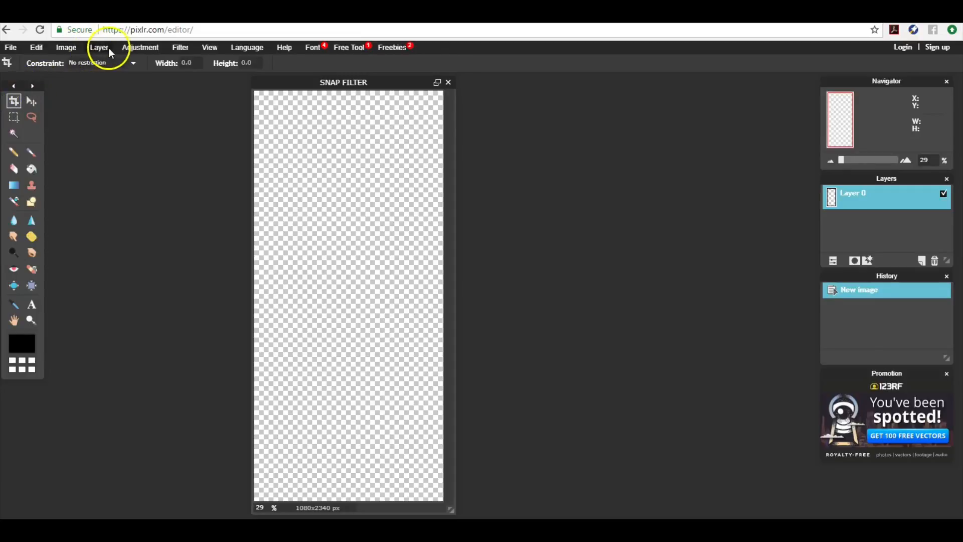
Use Layer > Open image as layer to add CLASS OF 2022 from Quick access
click(68, 48)
click(95, 50)
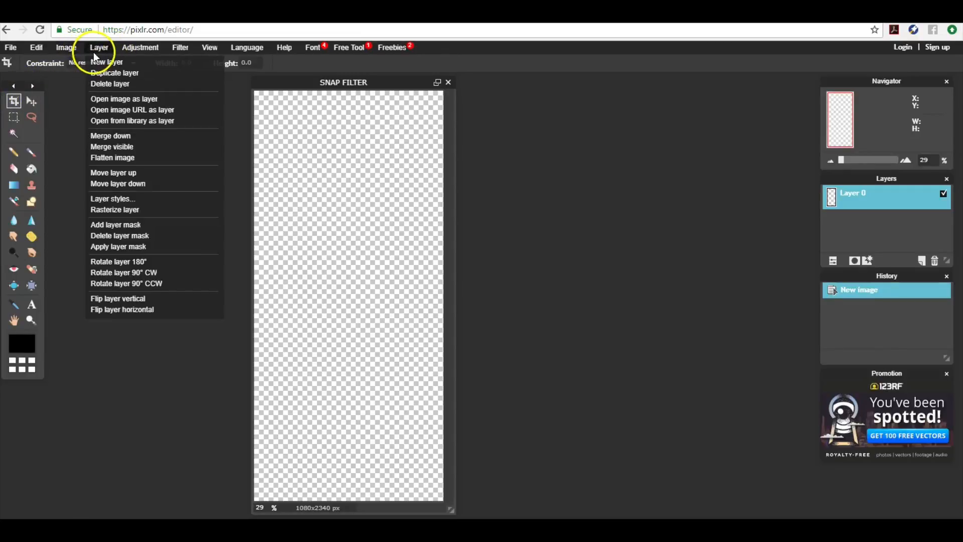
click(99, 100)
click(220, 166)
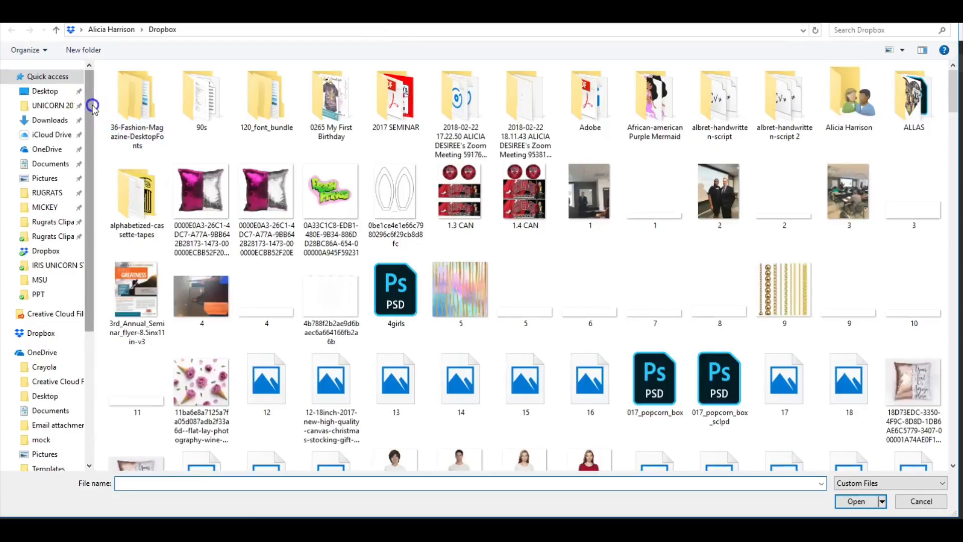
click(49, 79)
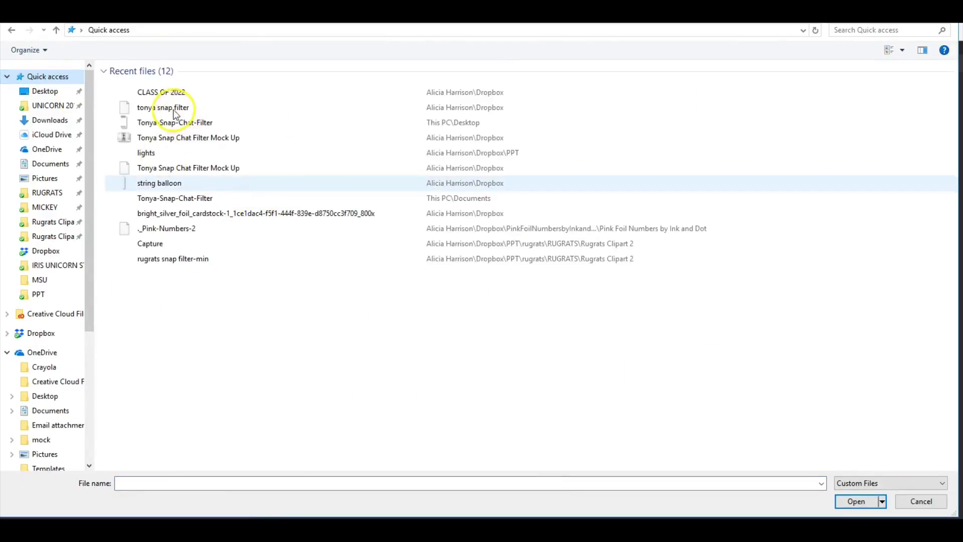
click(167, 96)
double_click(167, 97)
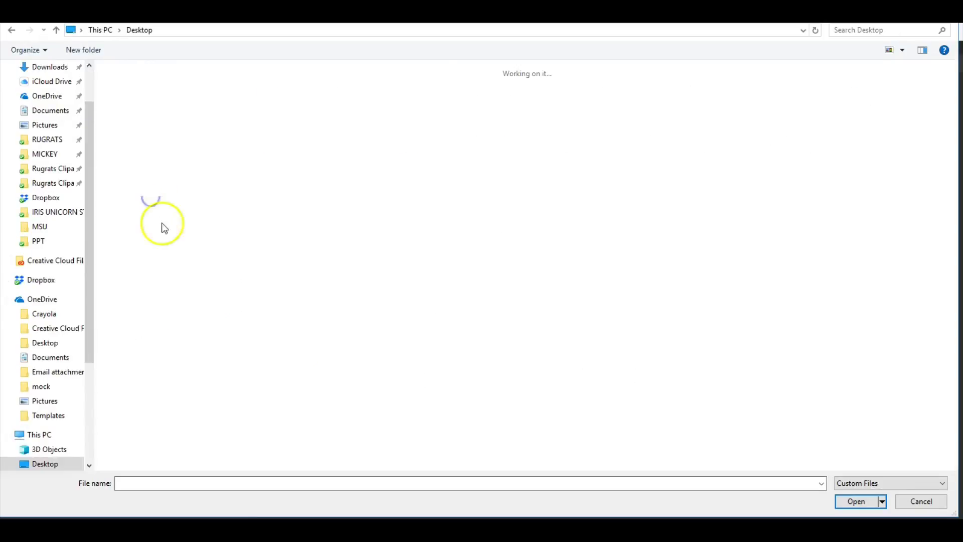
click(14, 30)
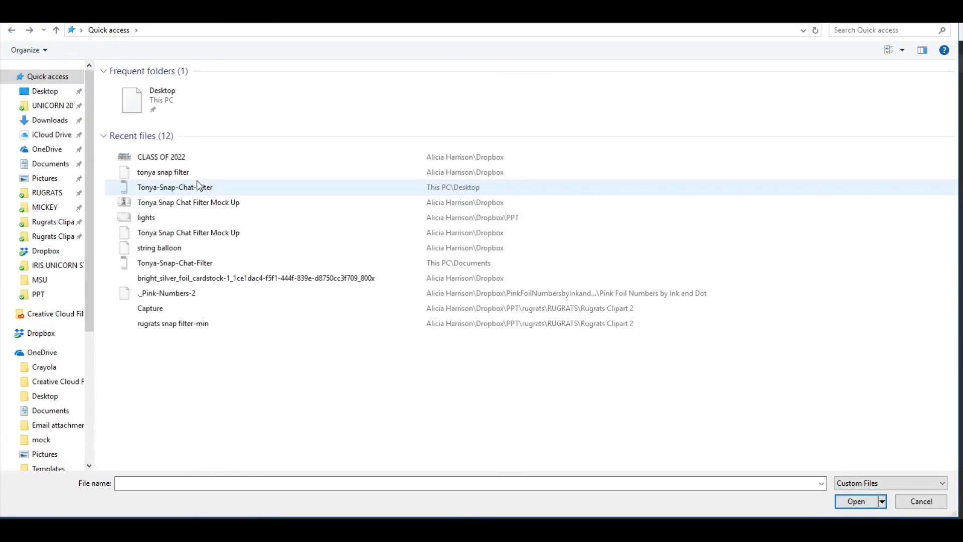
double_click(169, 235)
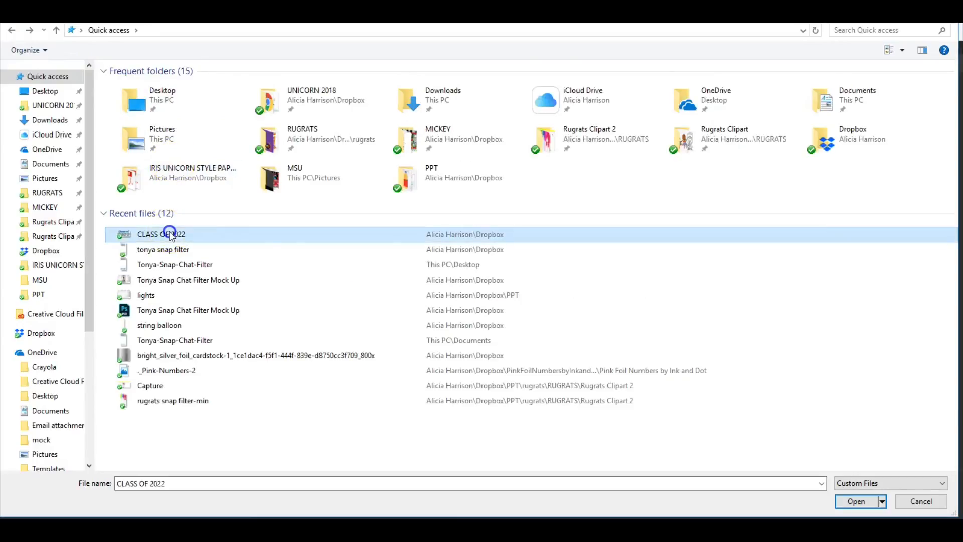
click(282, 294)
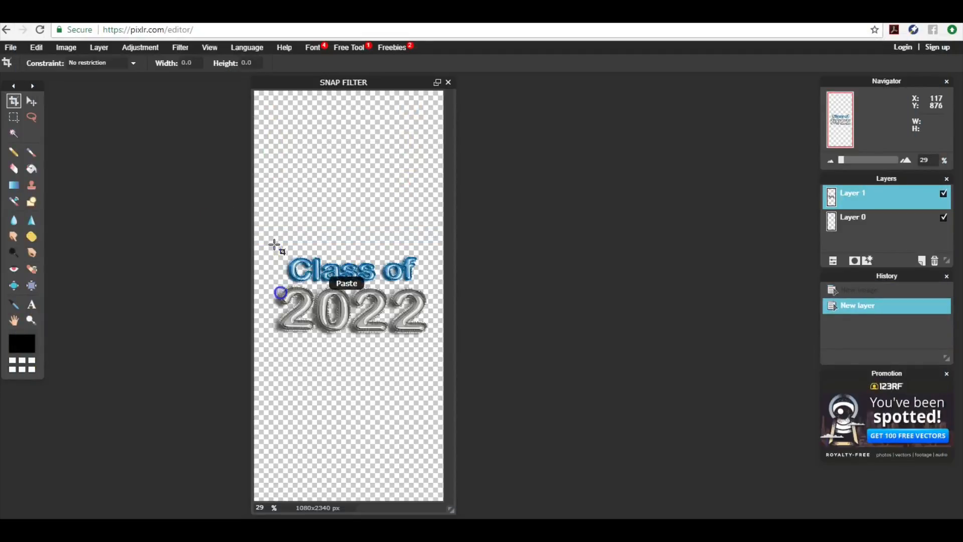
Rename Layer 1 to CLASS OF 2022
click(134, 183)
click(850, 200)
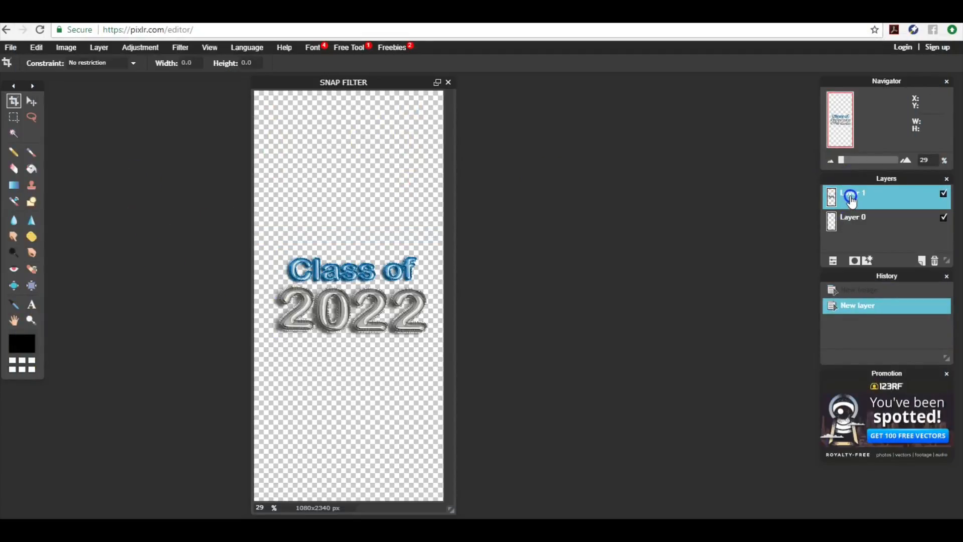
double_click(850, 200)
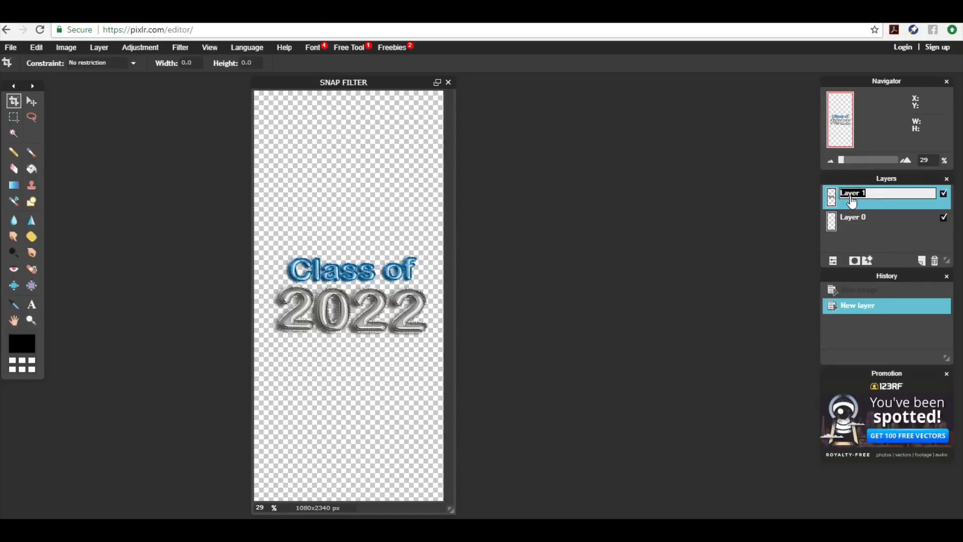
text(CLASS OF 2022)
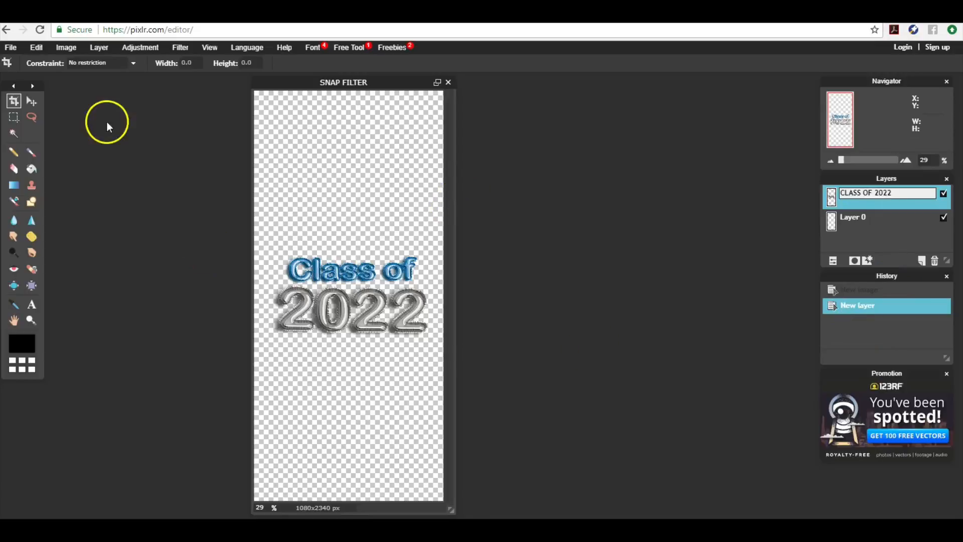
Move the Class of 2022 graphic near the canvas top, then search 'DIAMOND CONFET' in a new tab
click(32, 100)
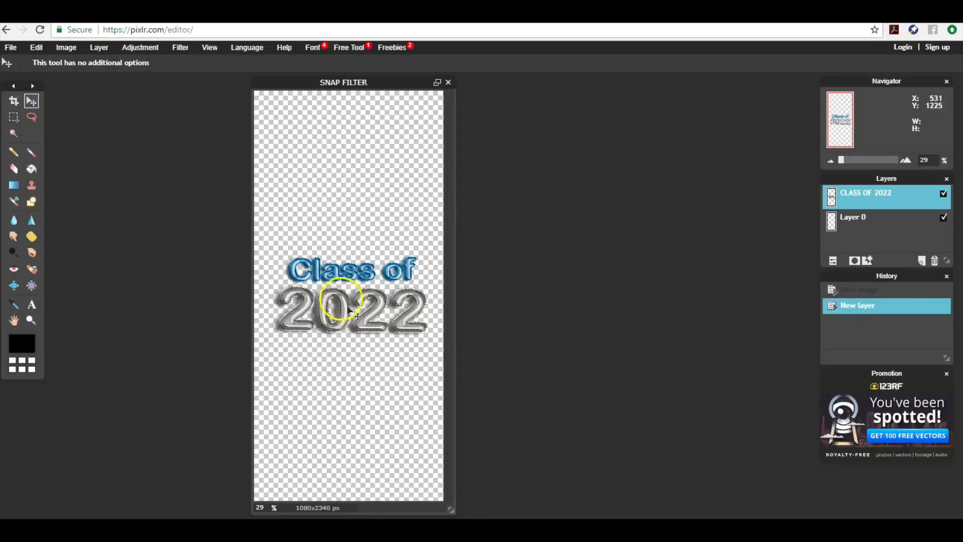
drag(336, 290, 331, 164)
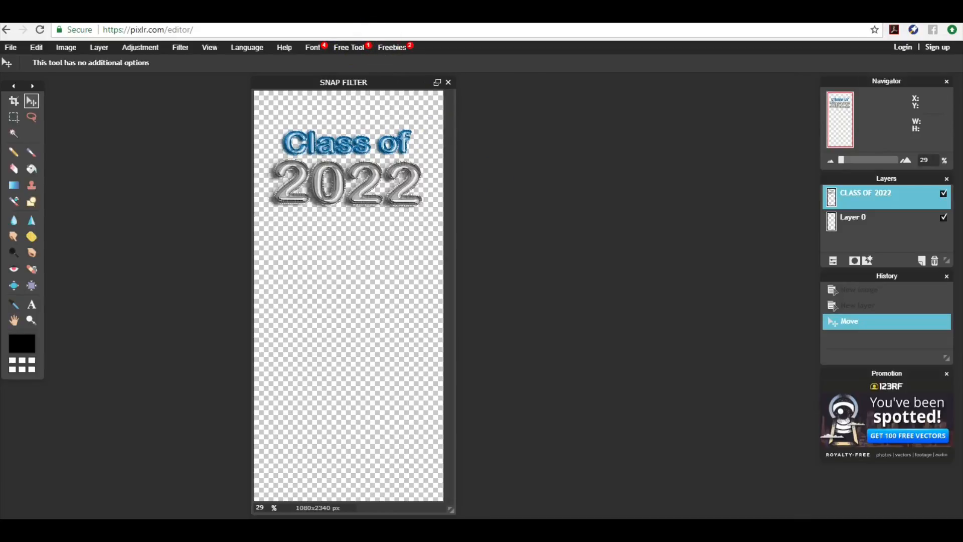
key(ctrl+t)
text(D)
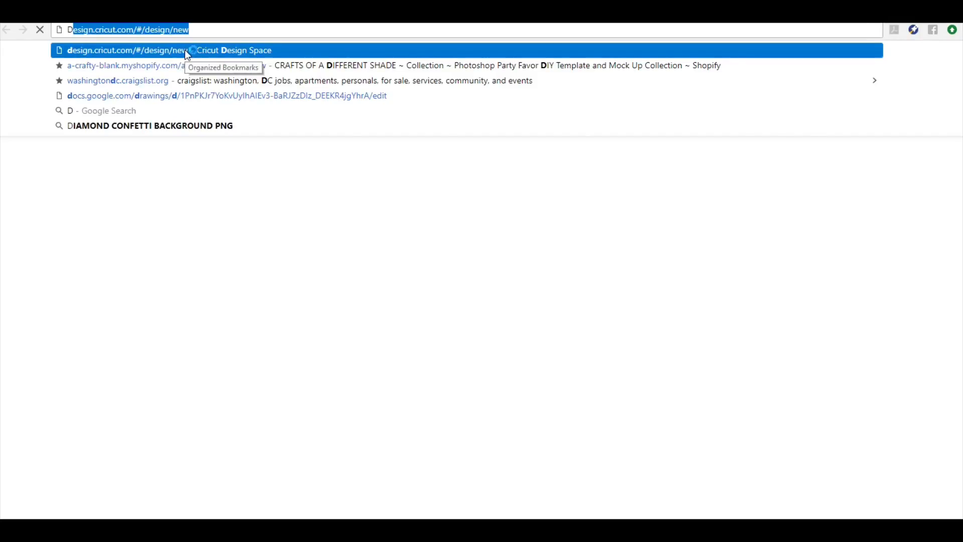
text(IAMOND CONFE)
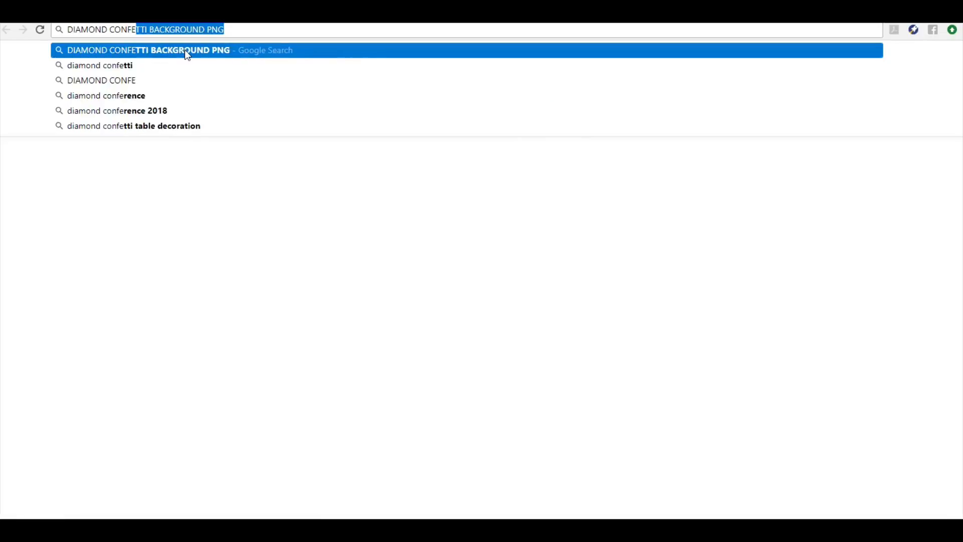
text(T)
Search Google Images for diamond confetti PNGs and preview the Diamond Confetti Overlays and blue confetti results
key(Return)
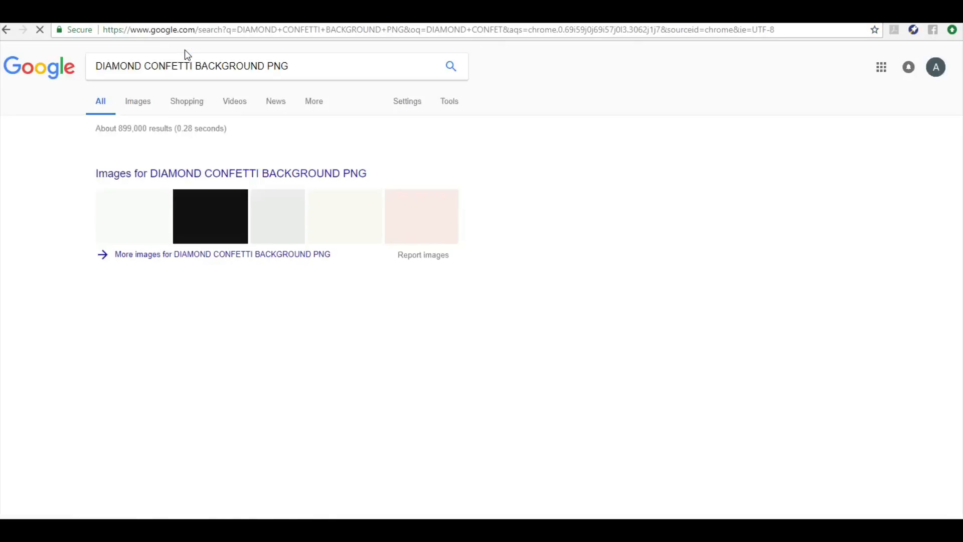
click(154, 109)
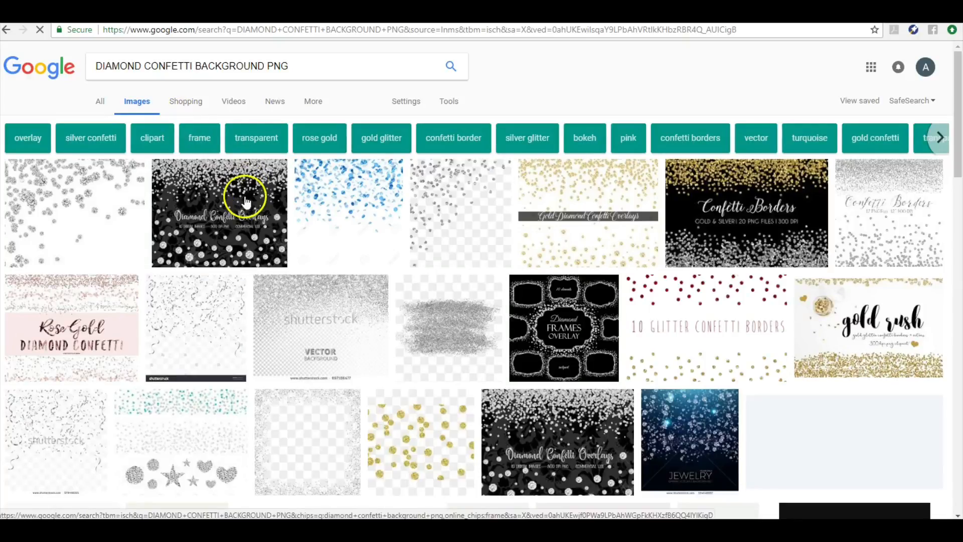
click(436, 242)
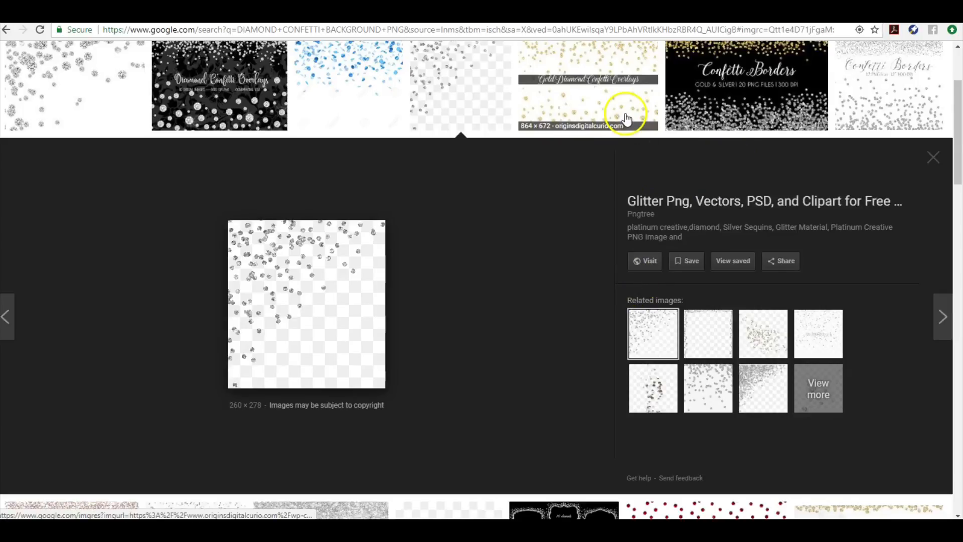
click(134, 95)
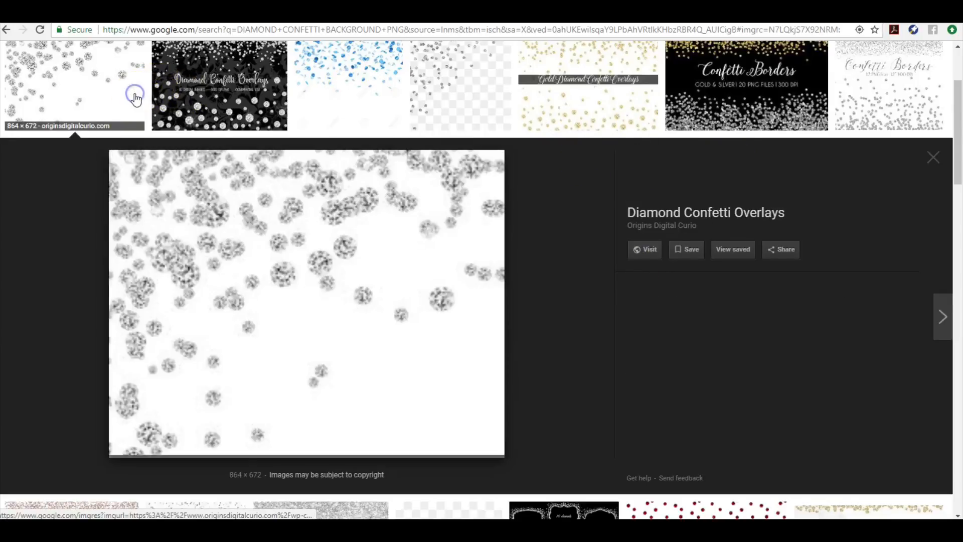
click(328, 96)
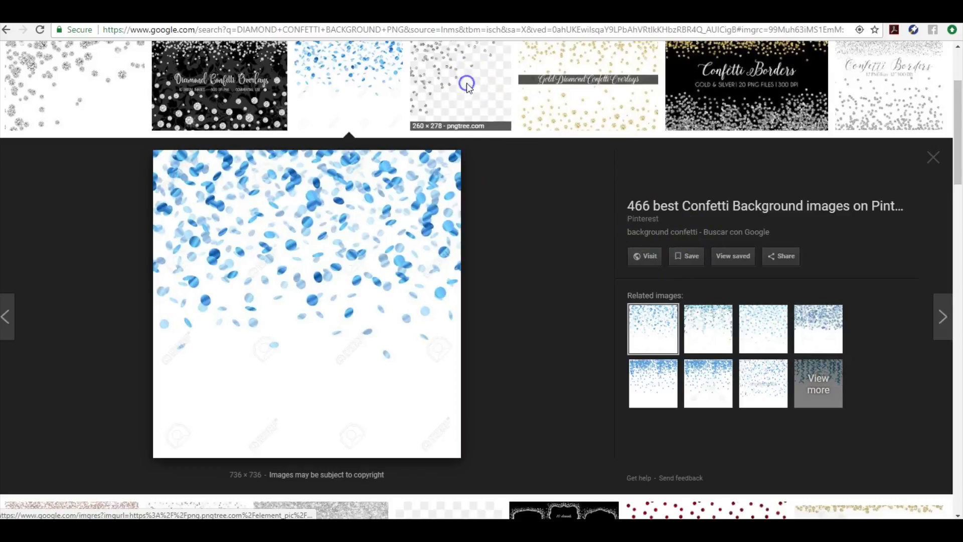
Preview the silver glitter image and visit its pngtree page
scroll(507, 65, up, 3)
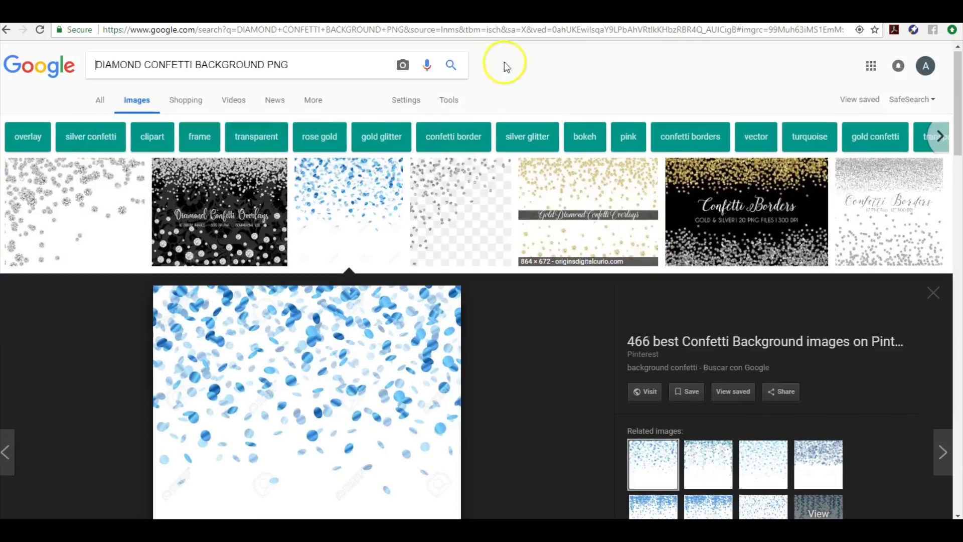
scroll(527, 176, down, 3)
click(472, 95)
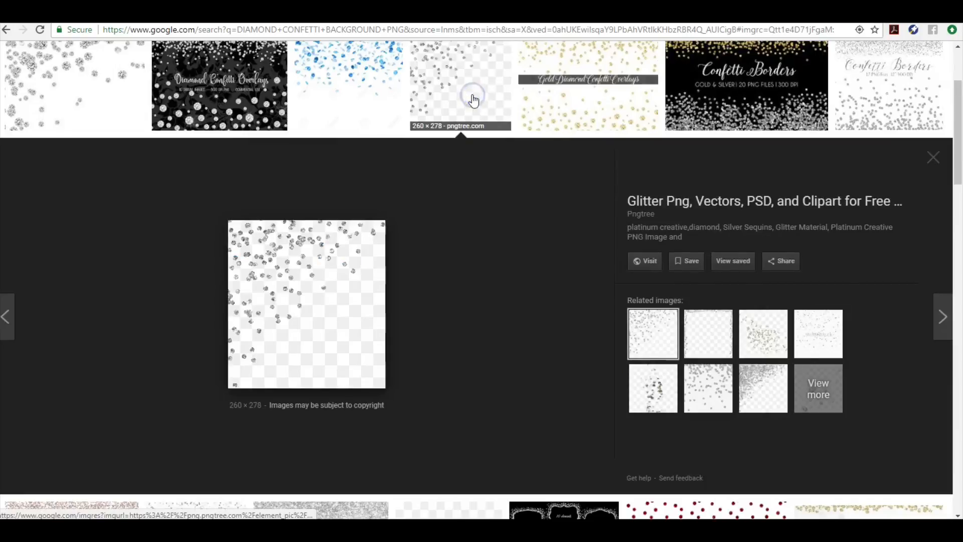
click(644, 262)
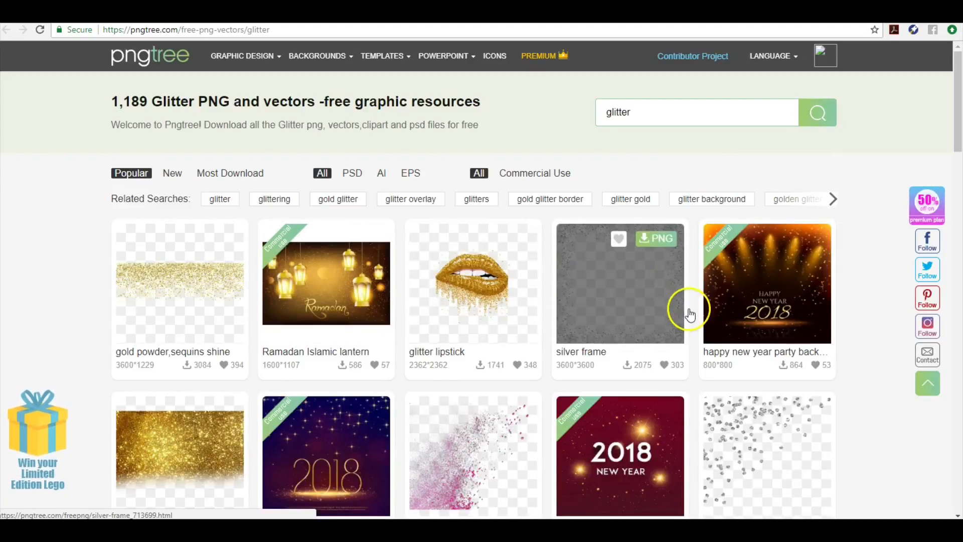
Download the platinum creative,diamond confetti image from pngtree as a free PNG
drag(955, 132, 956, 167)
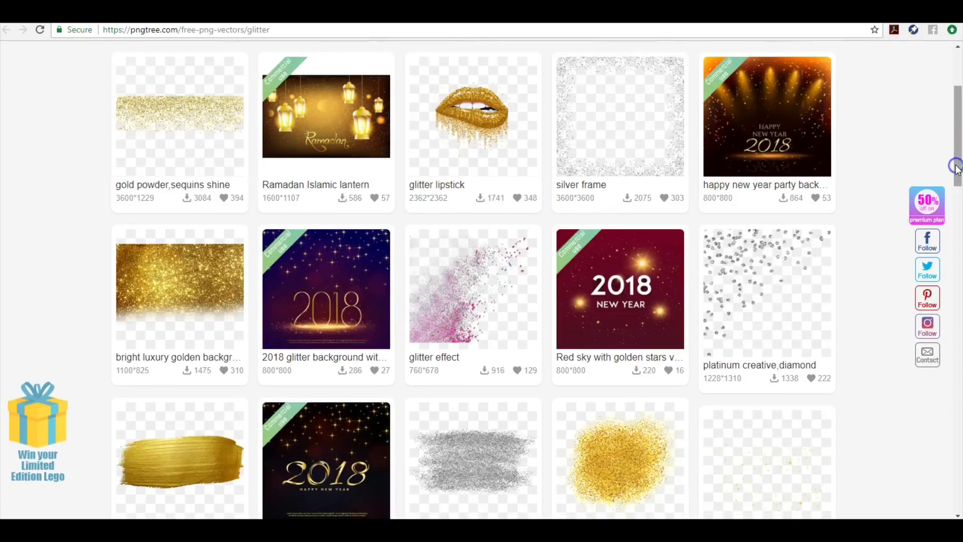
click(746, 288)
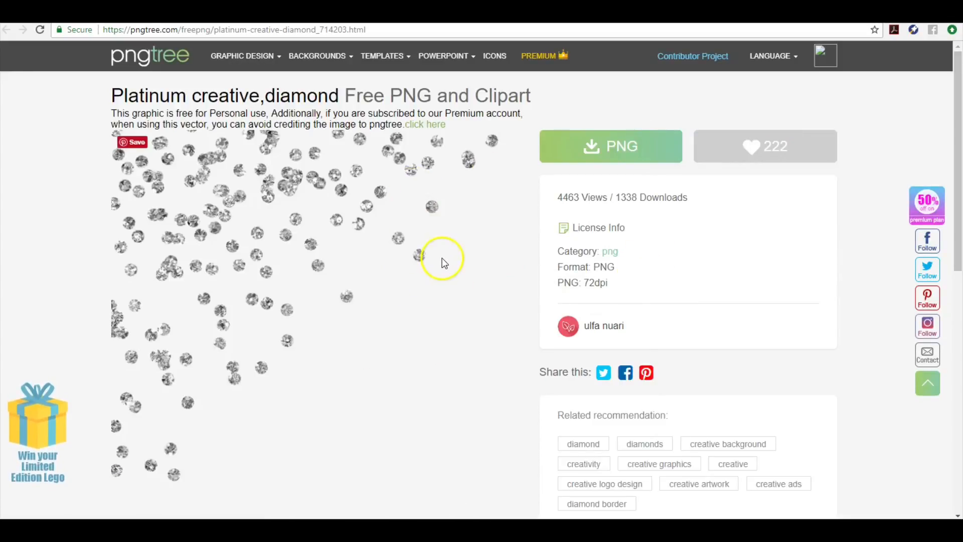
click(625, 155)
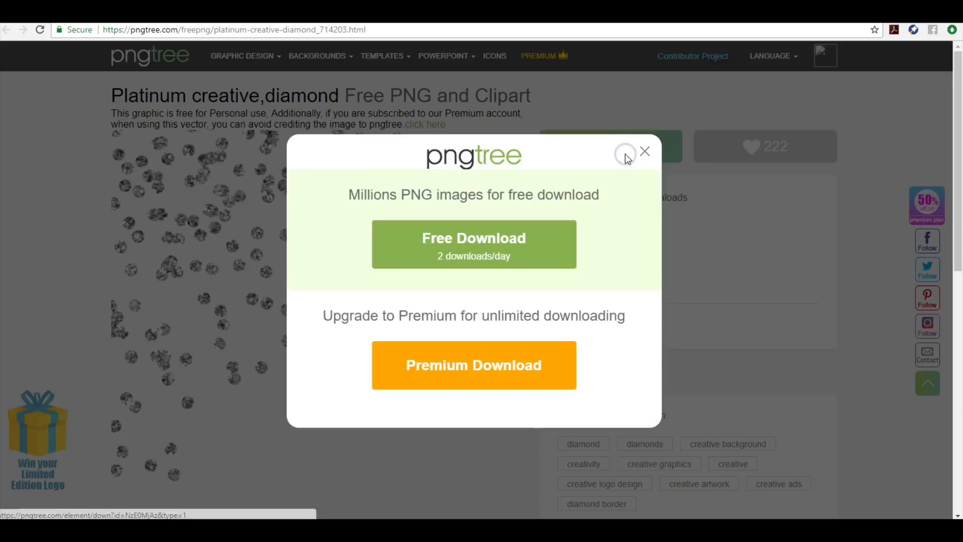
click(471, 246)
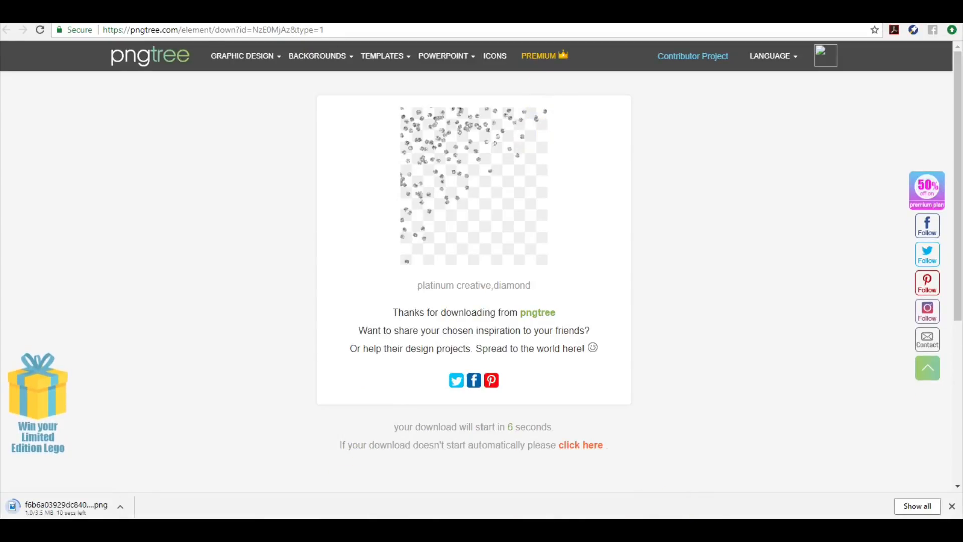
Back in Pixlr, browse to Downloads via Layer > Open image as layer, then cancel without adding anything
click(102, 14)
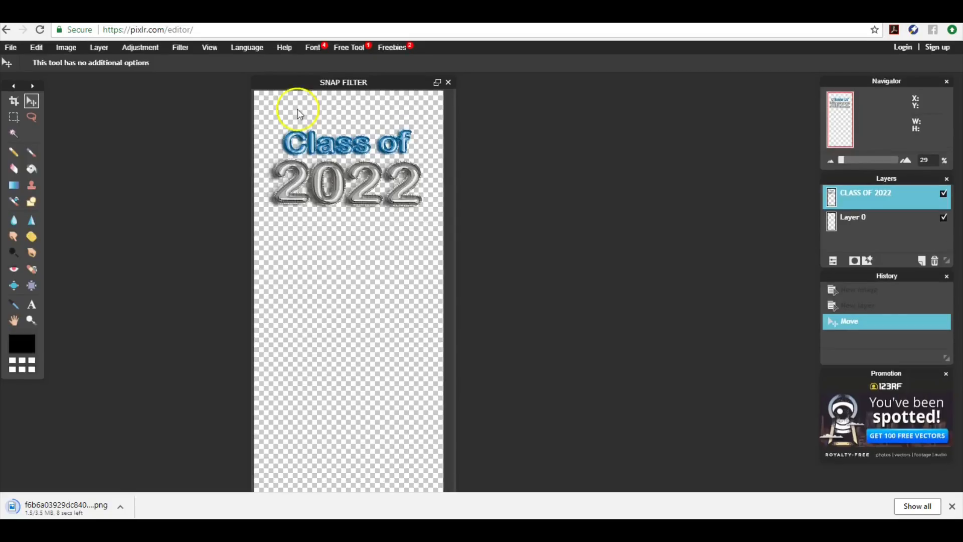
click(104, 47)
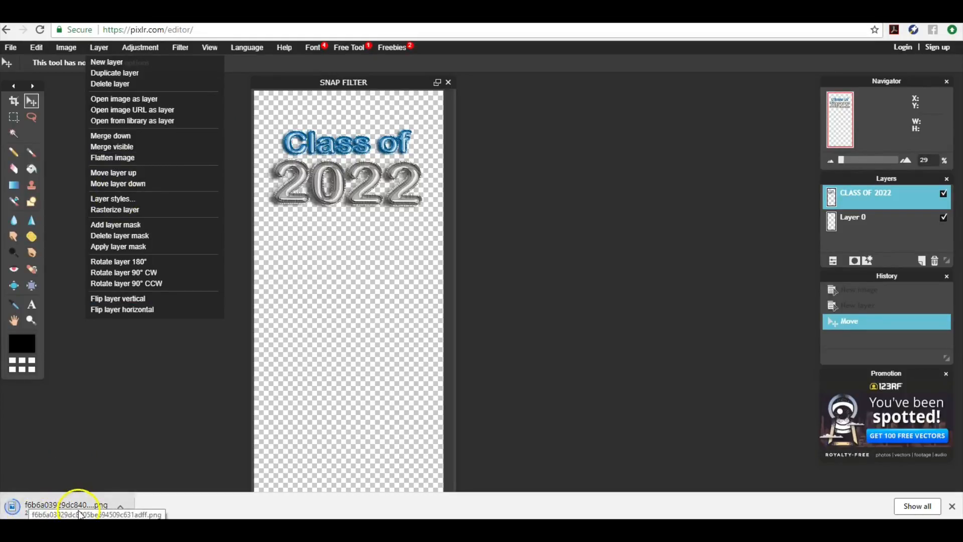
click(143, 100)
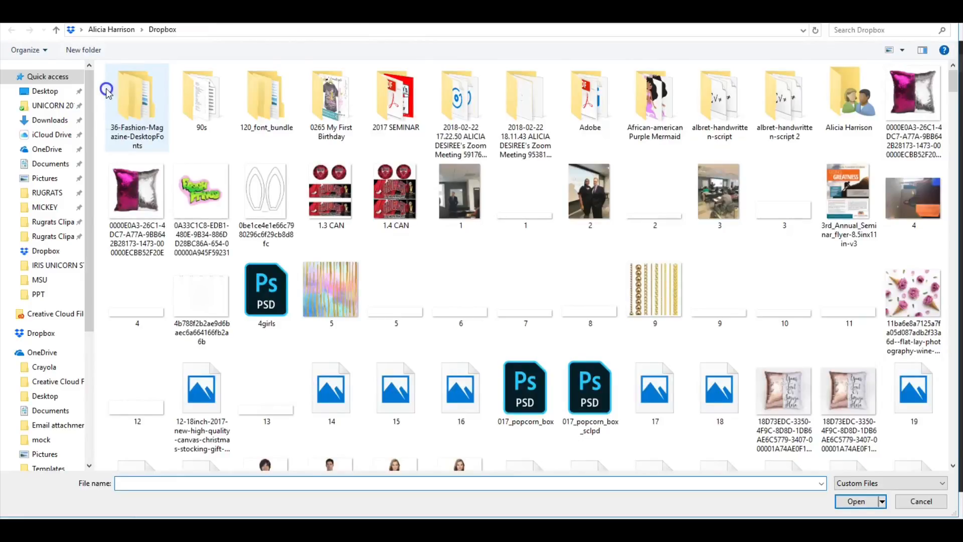
click(61, 127)
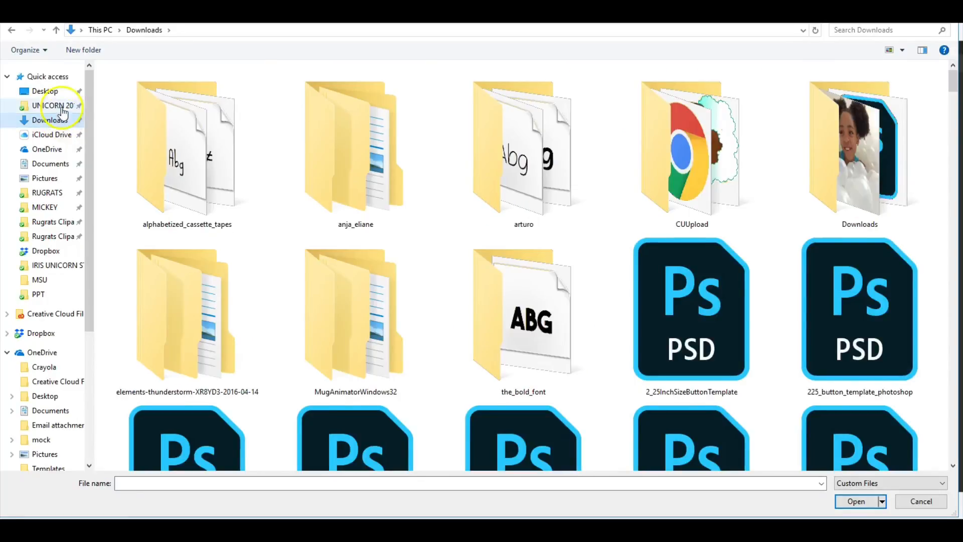
click(59, 86)
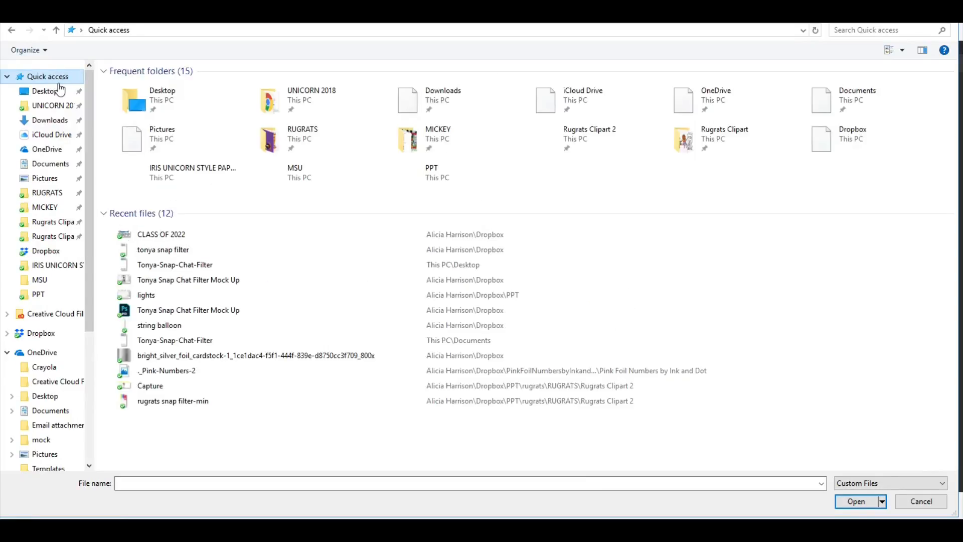
click(56, 120)
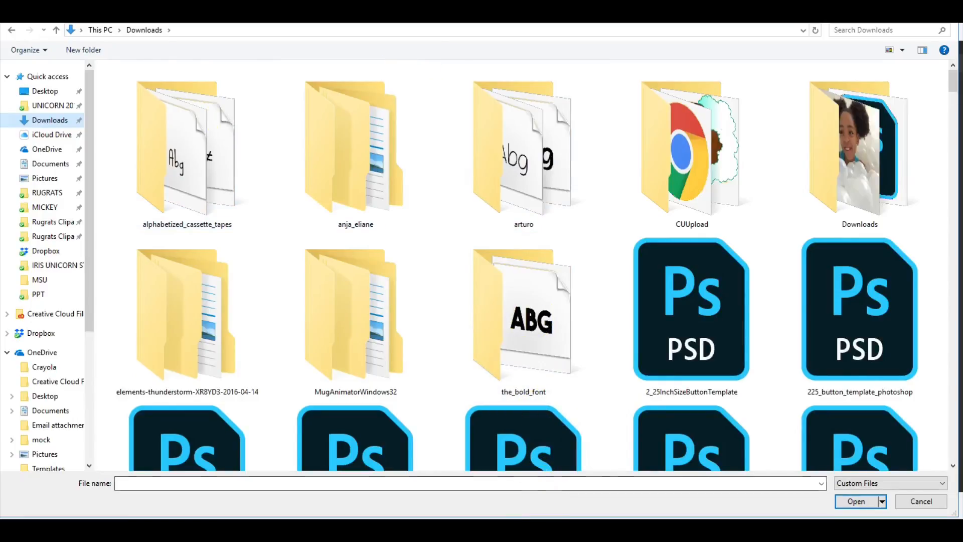
click(498, 528)
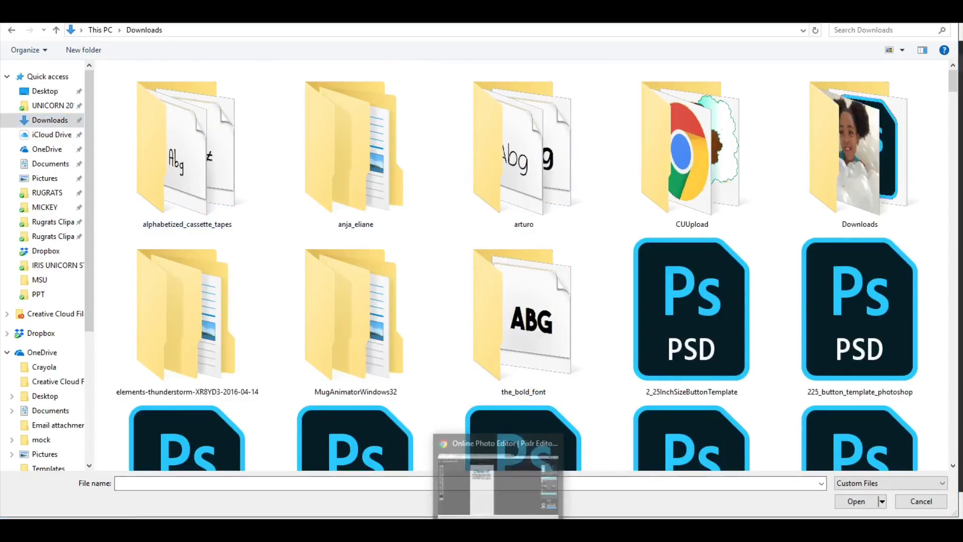
click(495, 507)
click(919, 502)
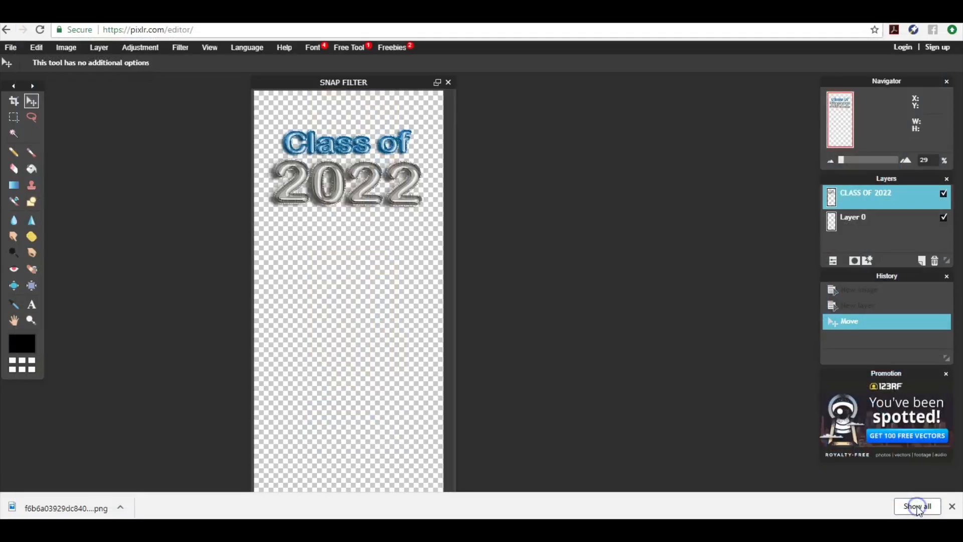
Show the downloaded confetti PNG in its Downloads folder in File Explorer
click(121, 507)
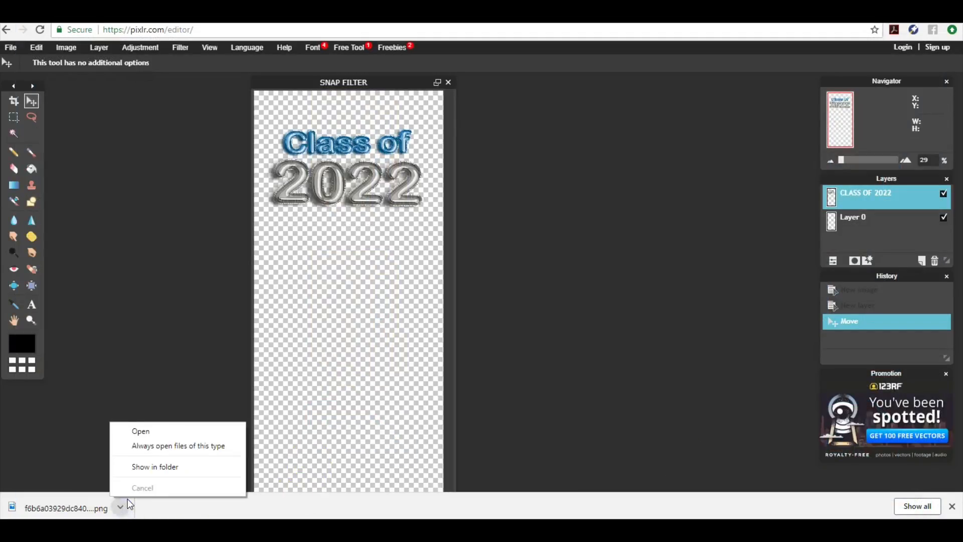
click(132, 470)
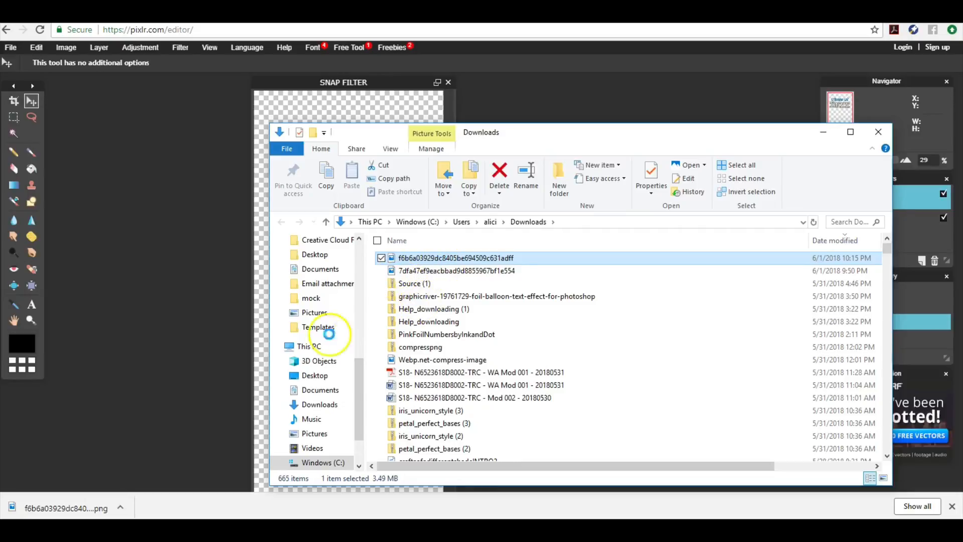
click(202, 351)
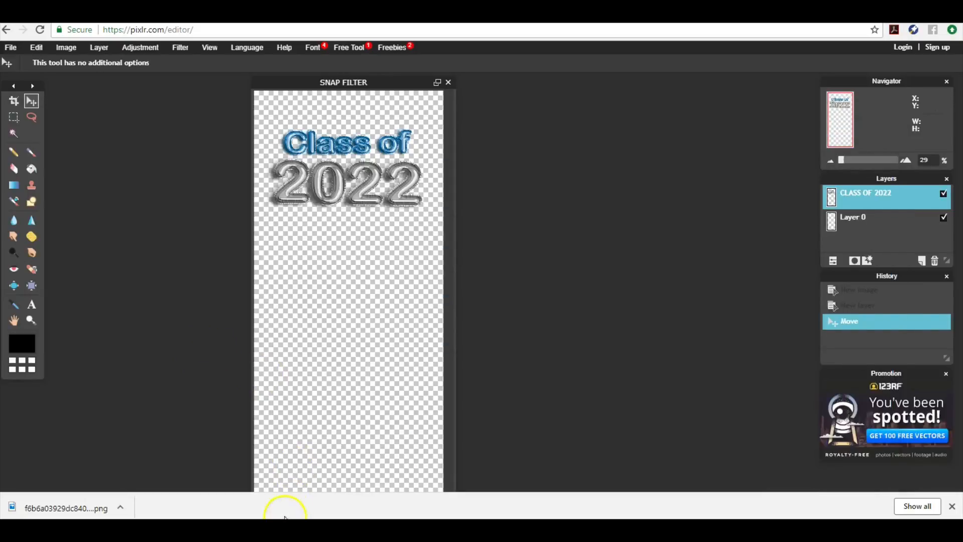
mouse_move(301, 529)
click(190, 354)
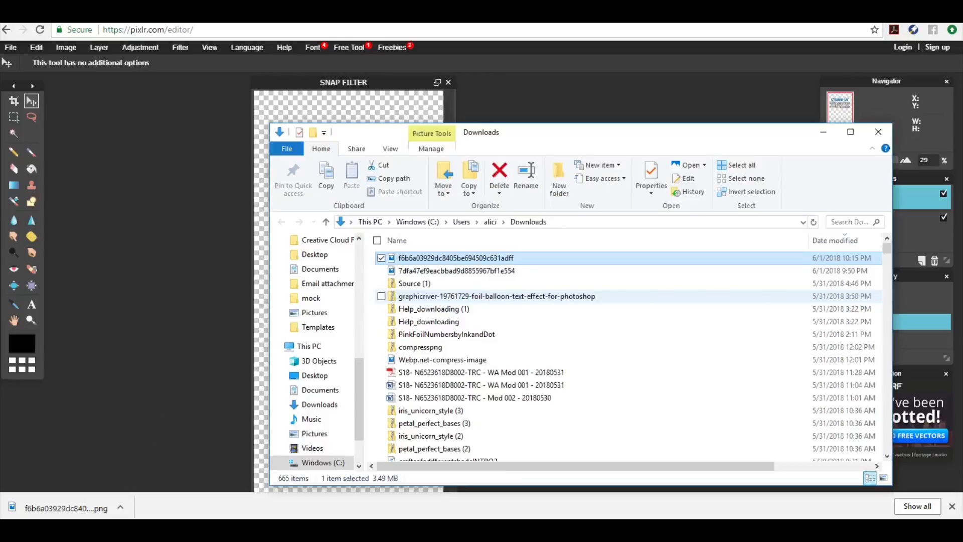
Rename the downloaded PNG to 'diAMOND CONFETTI'
click(446, 257)
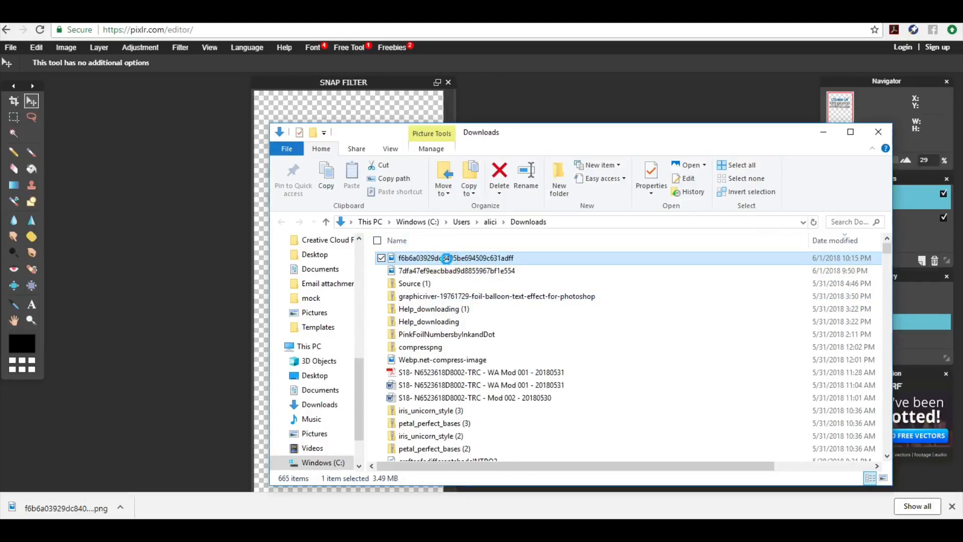
right_click(446, 258)
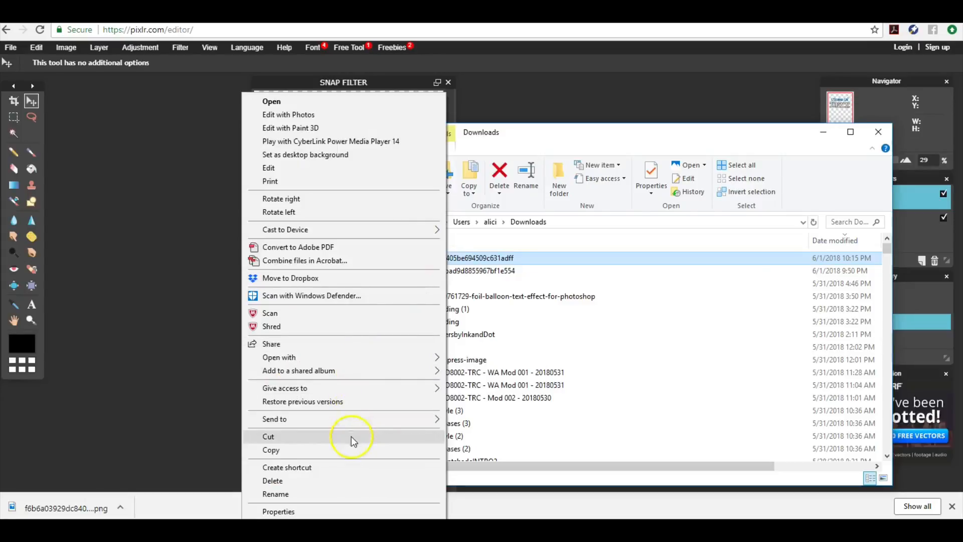
click(345, 495)
text(S)
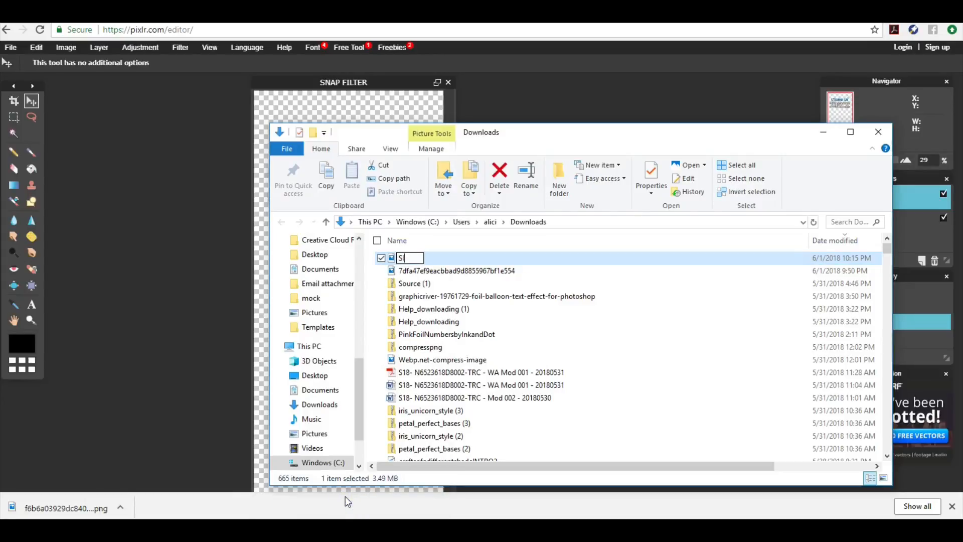
key(BackSpace)
text(diAMOND CONFETTI)
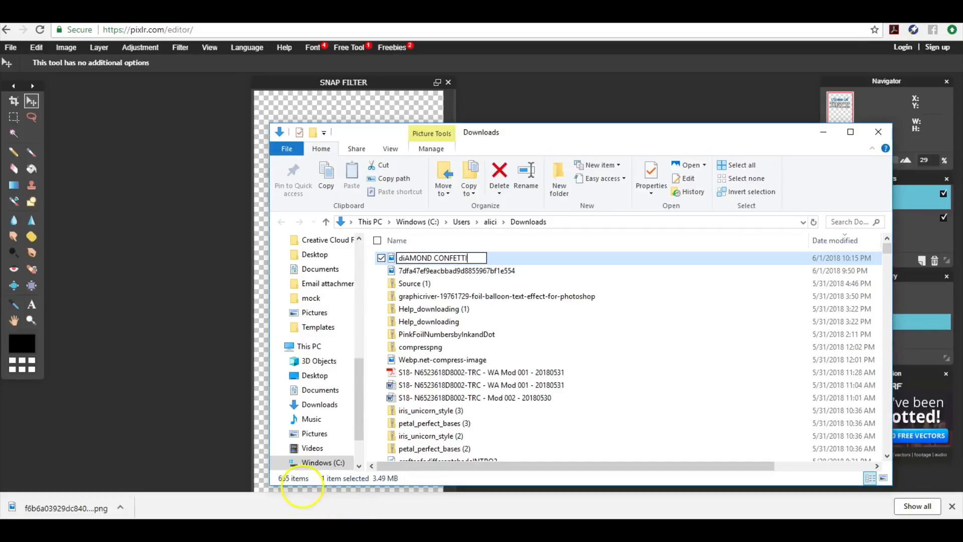
click(135, 338)
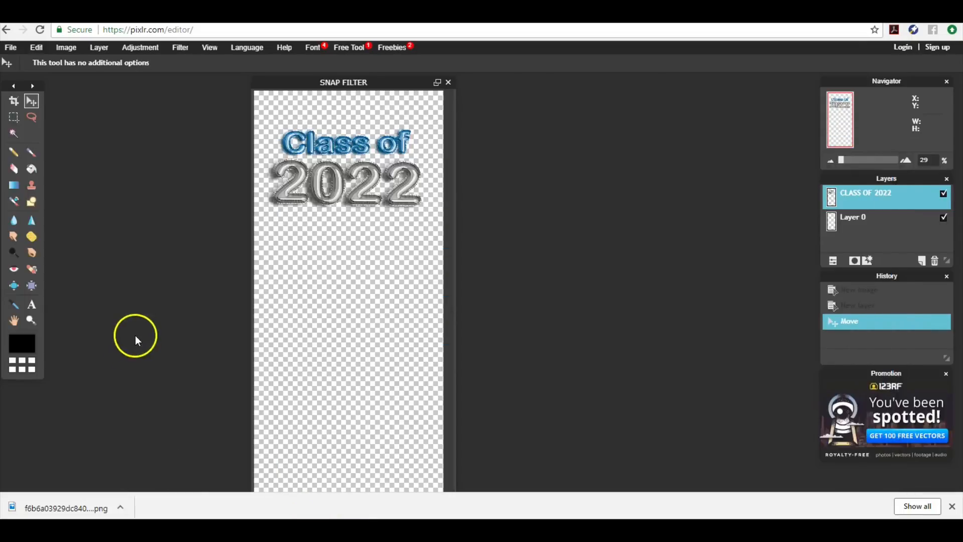
In Layer > Open image as layer, search Downloads for 'DIAMO' and open the diAMOND CONFETTI image
click(98, 50)
click(112, 100)
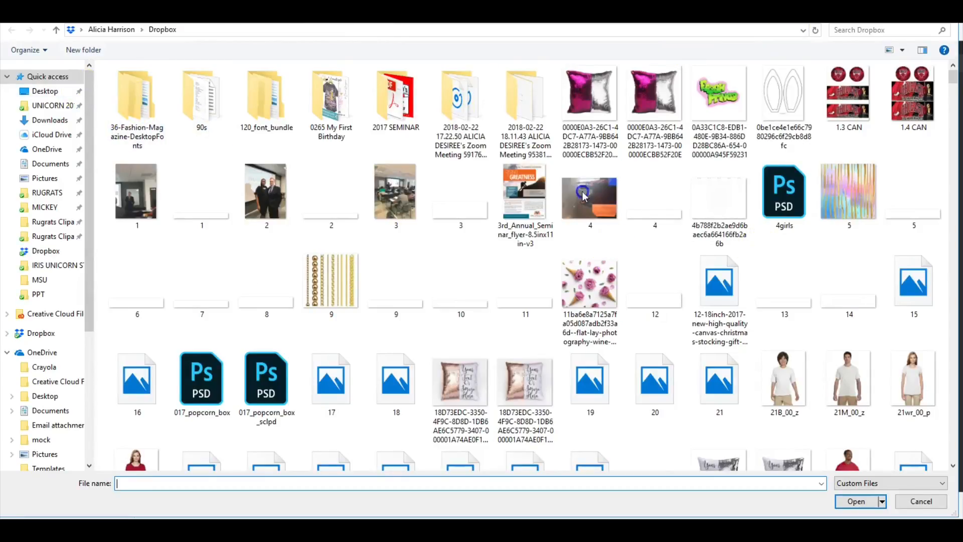
click(50, 121)
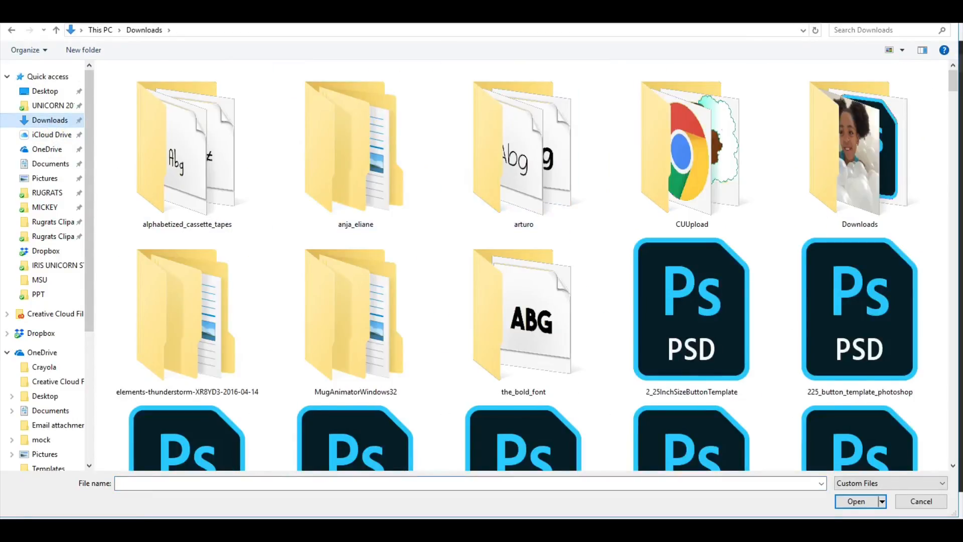
click(860, 30)
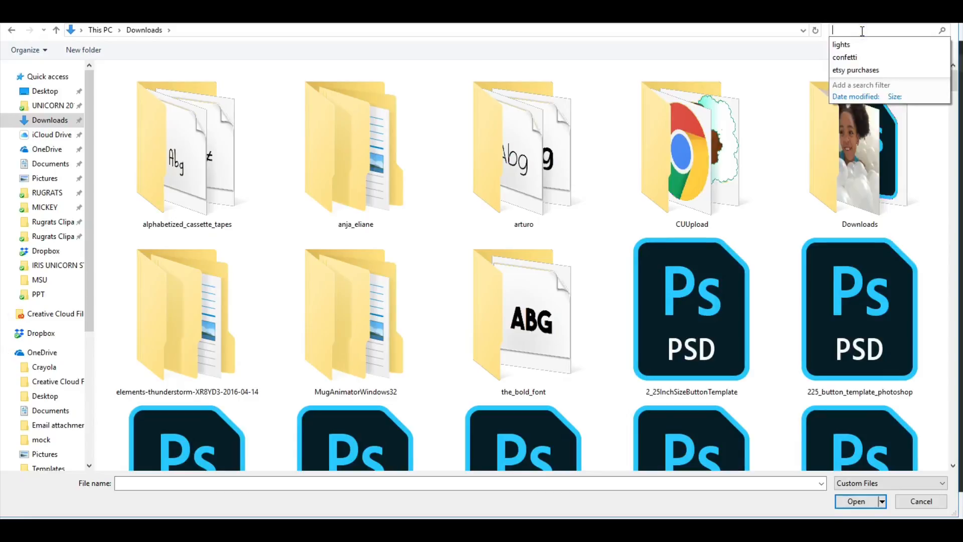
text(DIAMOND CONFETTI)
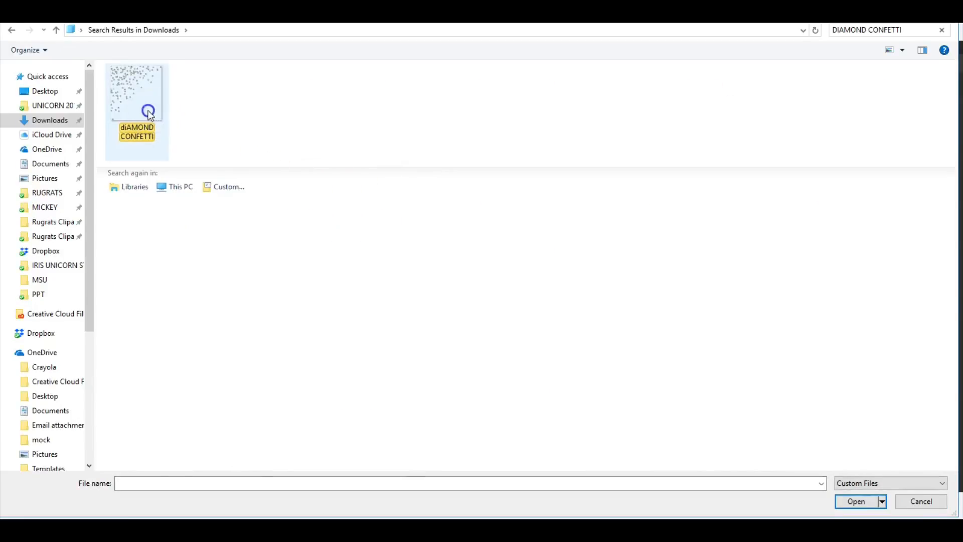
click(148, 114)
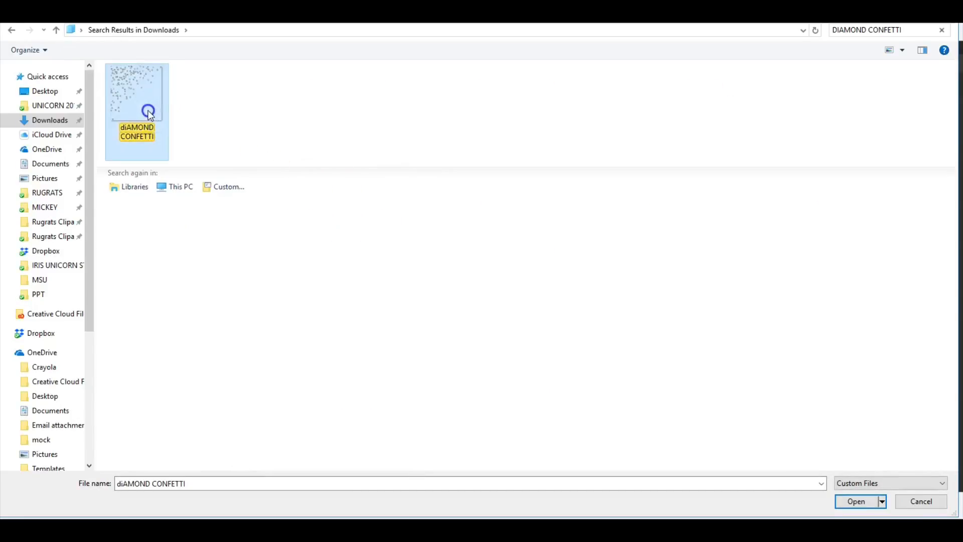
double_click(148, 113)
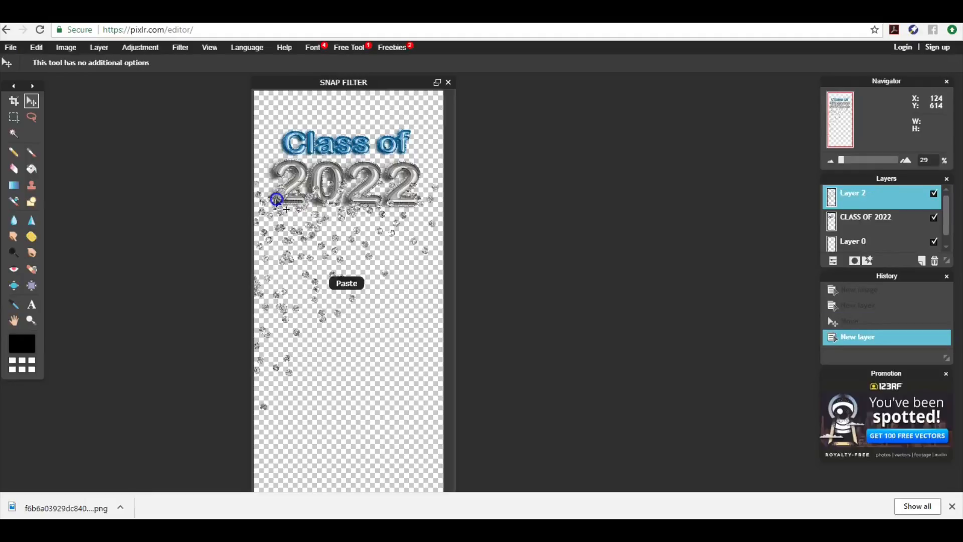
Move the confetti to the top, place its layer under CLASS OF 2022, and rename it DIAMOND CONFETTI
drag(280, 233, 274, 136)
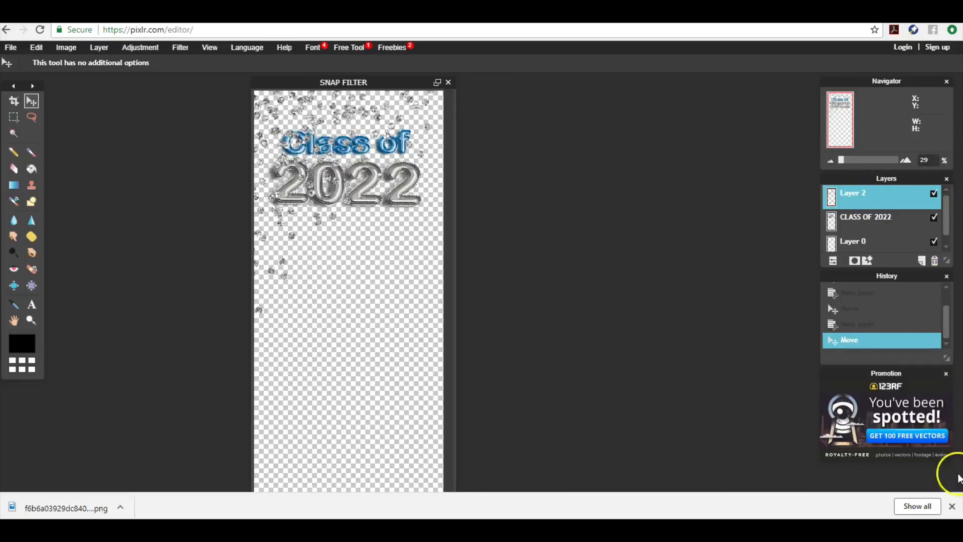
click(952, 507)
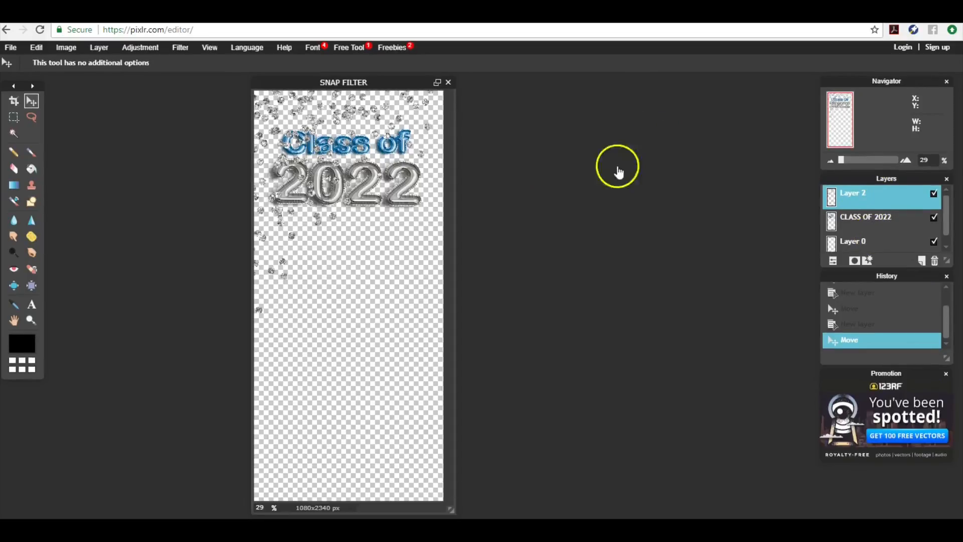
drag(859, 188, 862, 231)
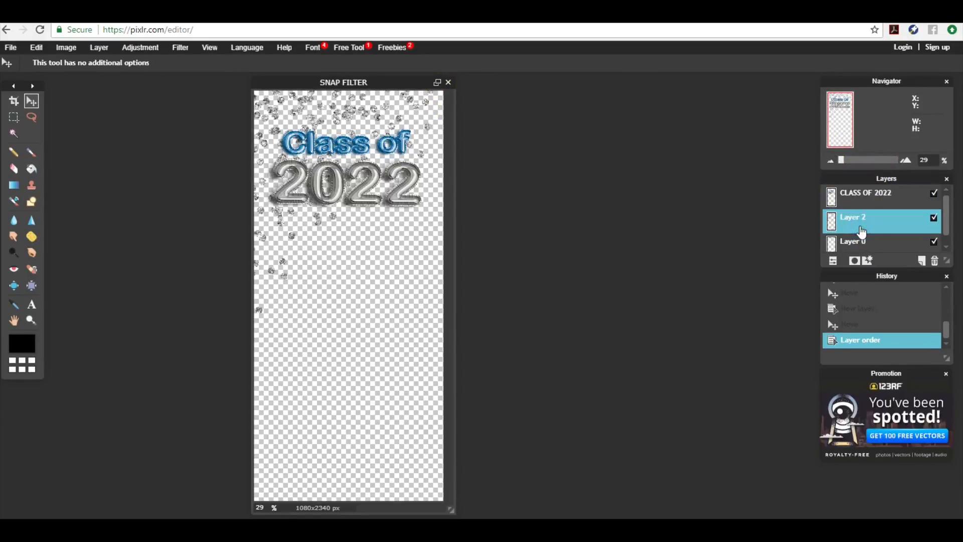
double_click(860, 226)
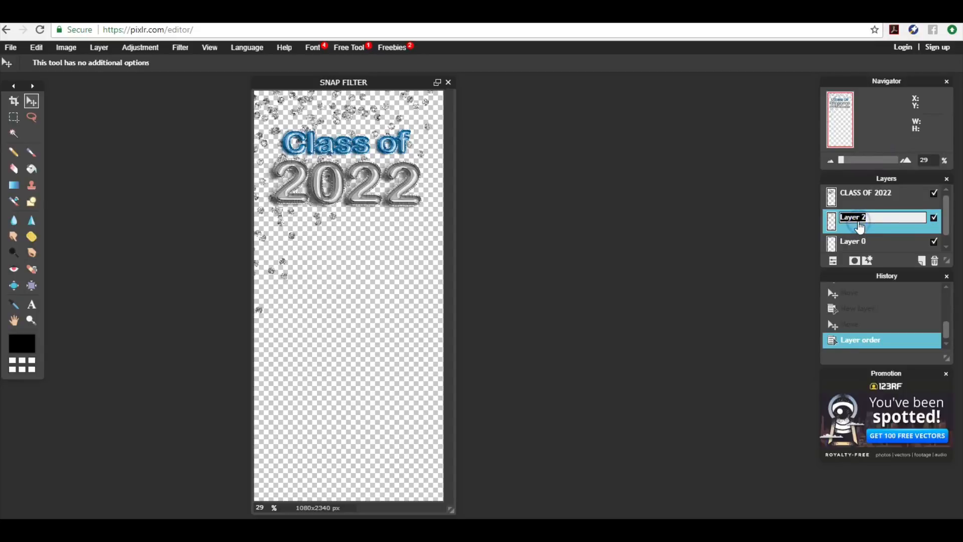
text(DIAMOND CONFETTI)
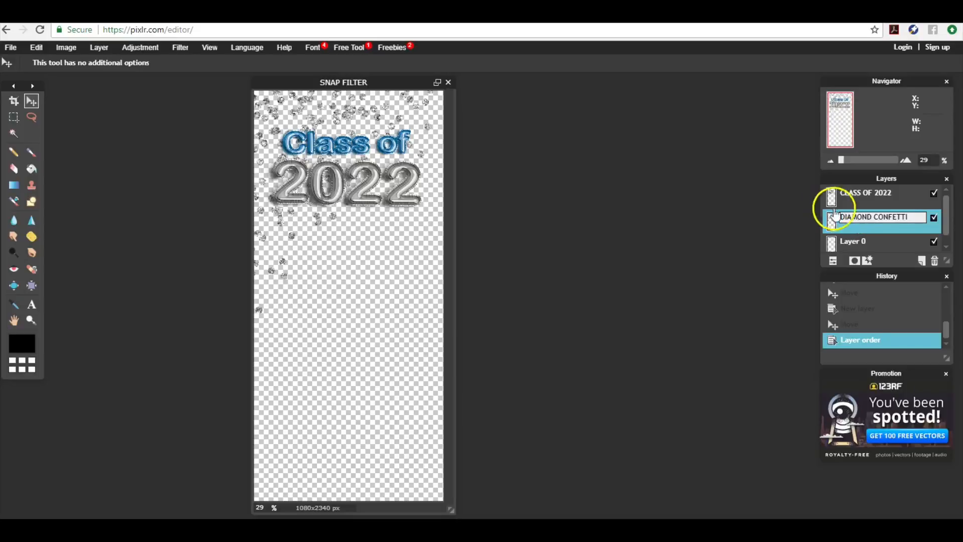
key(Return)
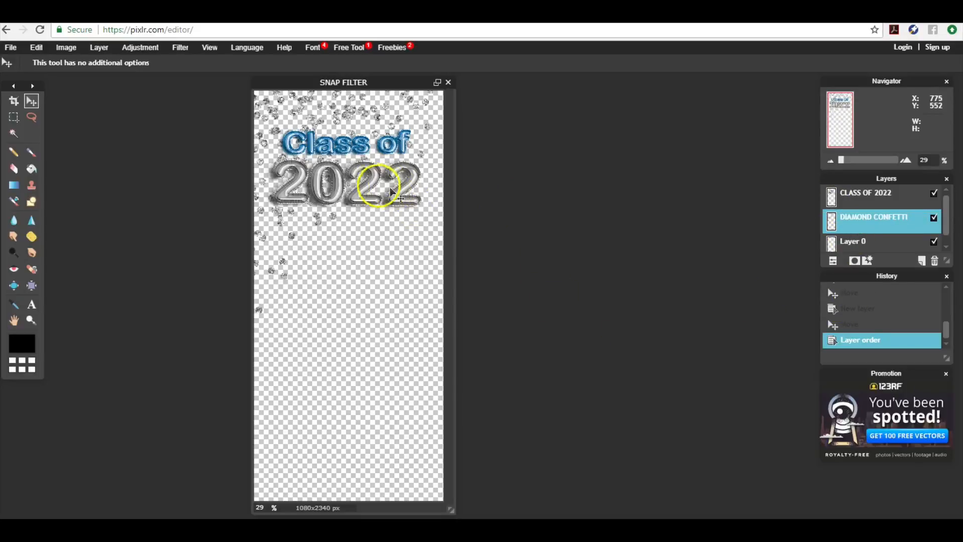
drag(368, 182, 368, 184)
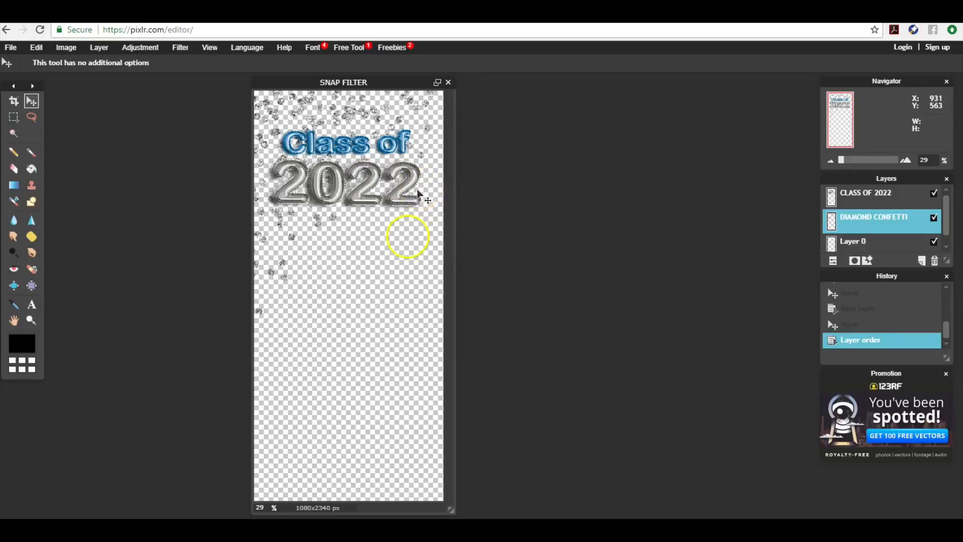
Type CONGRATULATIONS near the bottom of the canvas in Arial Rounded MT Bold
click(33, 303)
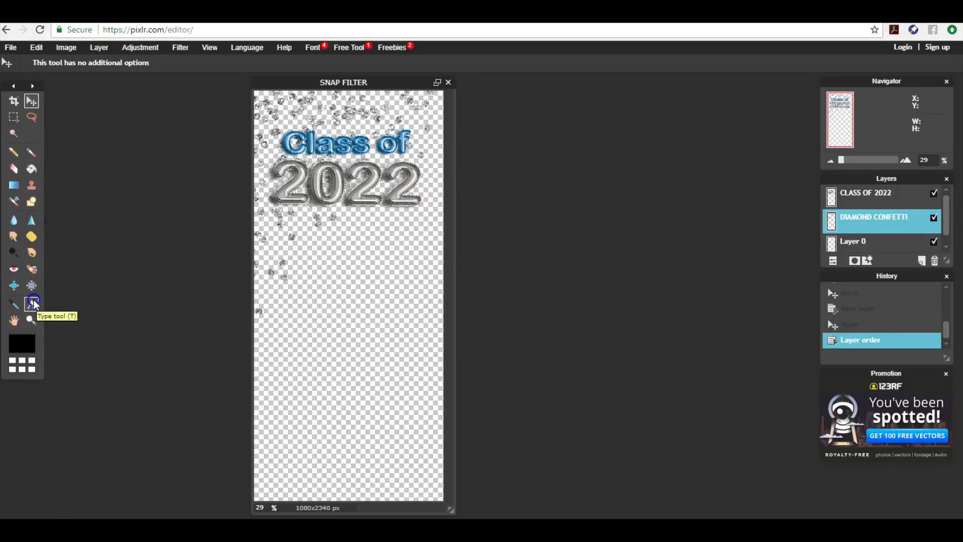
click(283, 447)
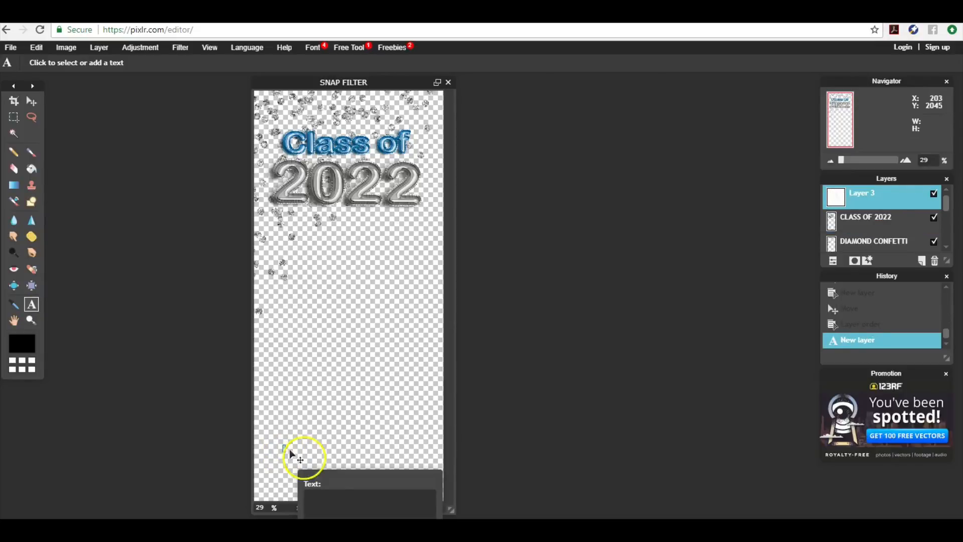
drag(316, 473, 359, 287)
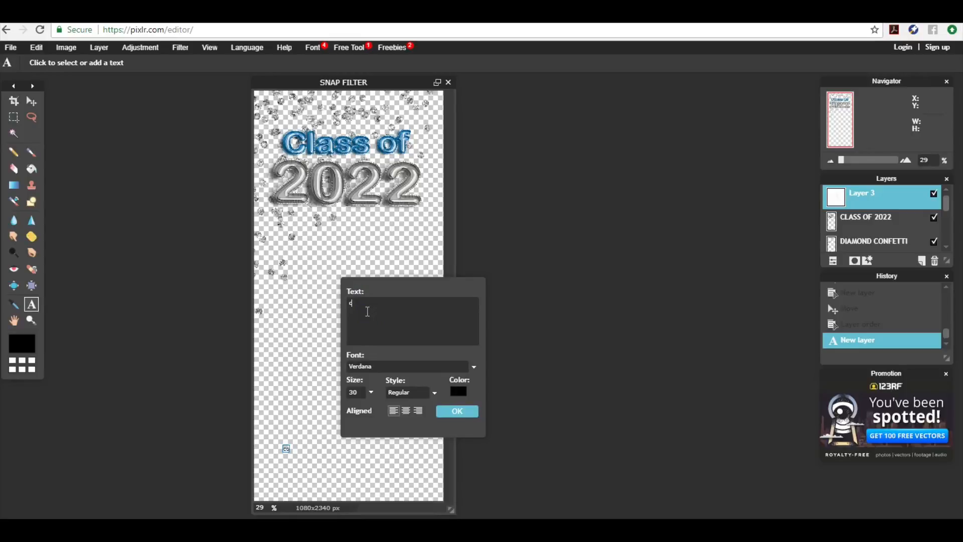
text(CONGRATULATIONS ALICIA!)
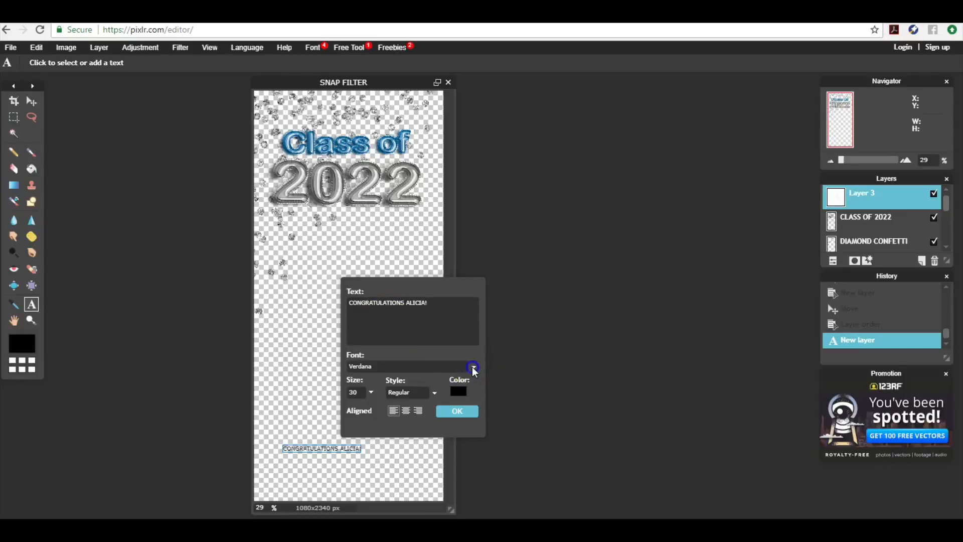
click(473, 367)
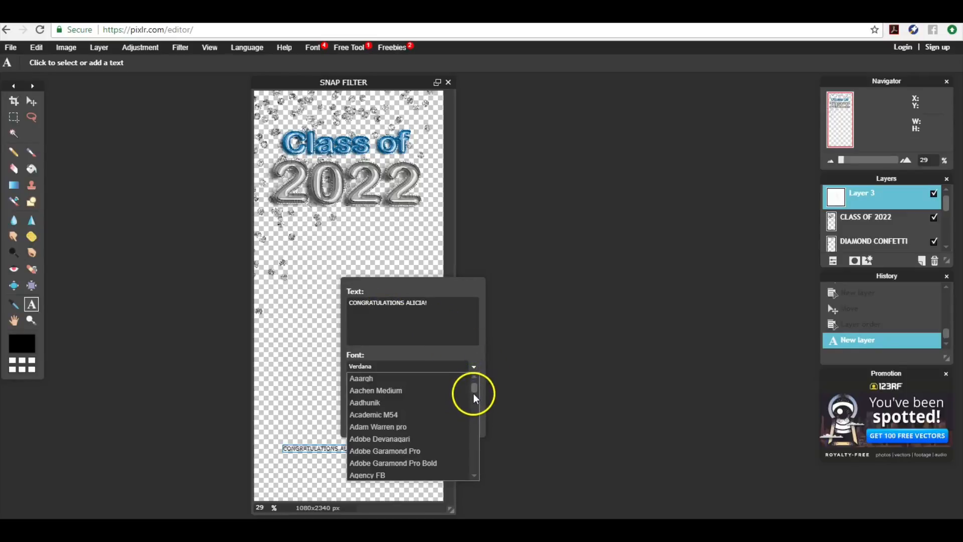
drag(474, 390, 474, 395)
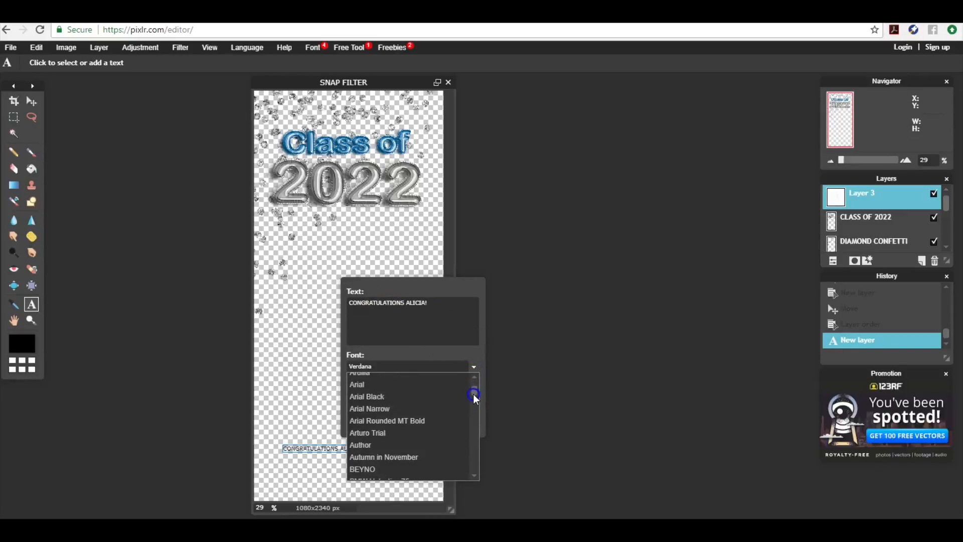
click(419, 399)
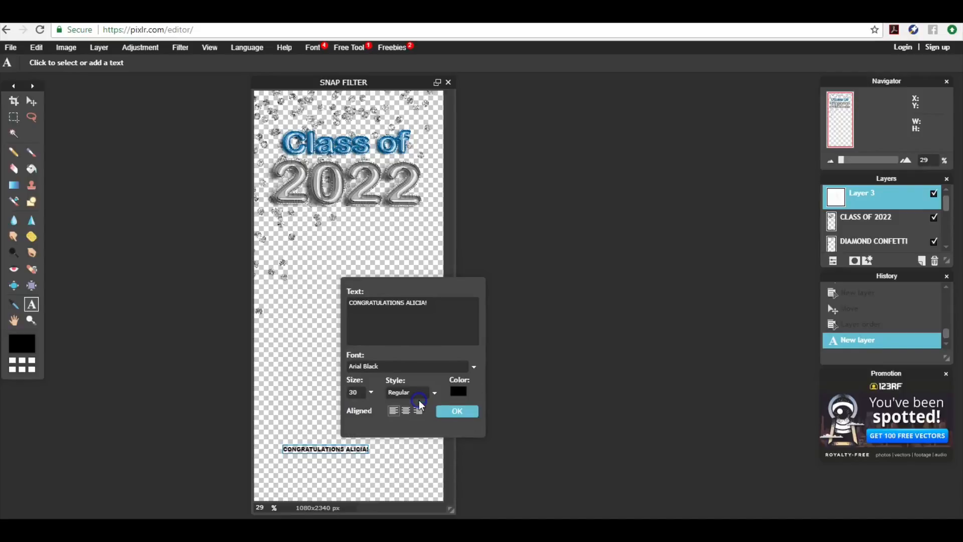
click(472, 366)
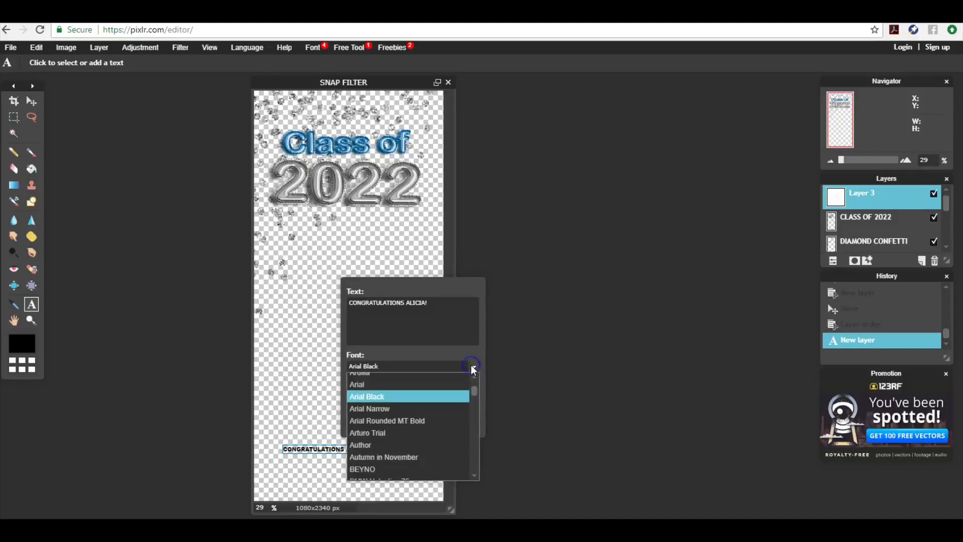
click(438, 420)
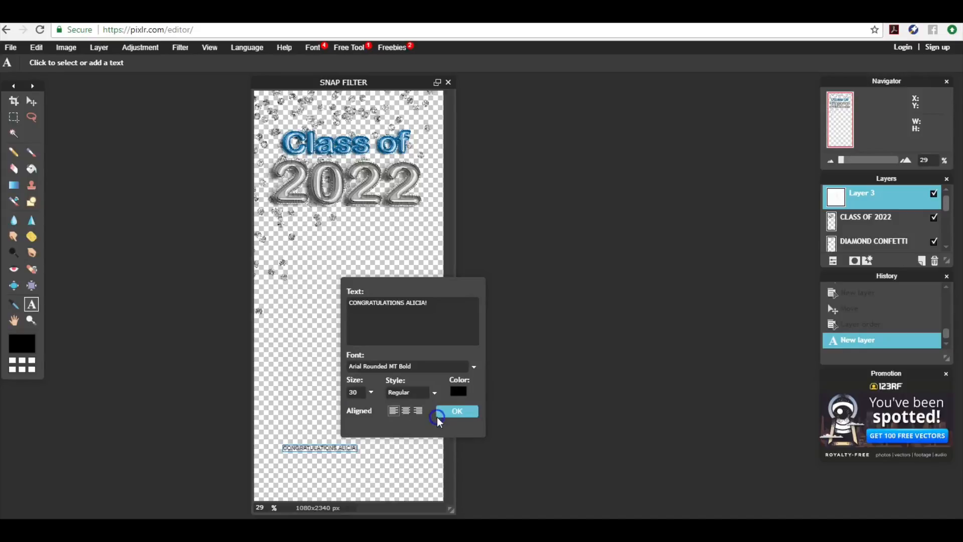
Colour the text with the blue sampled from the Class of lettering, make it bold, and apply
click(456, 391)
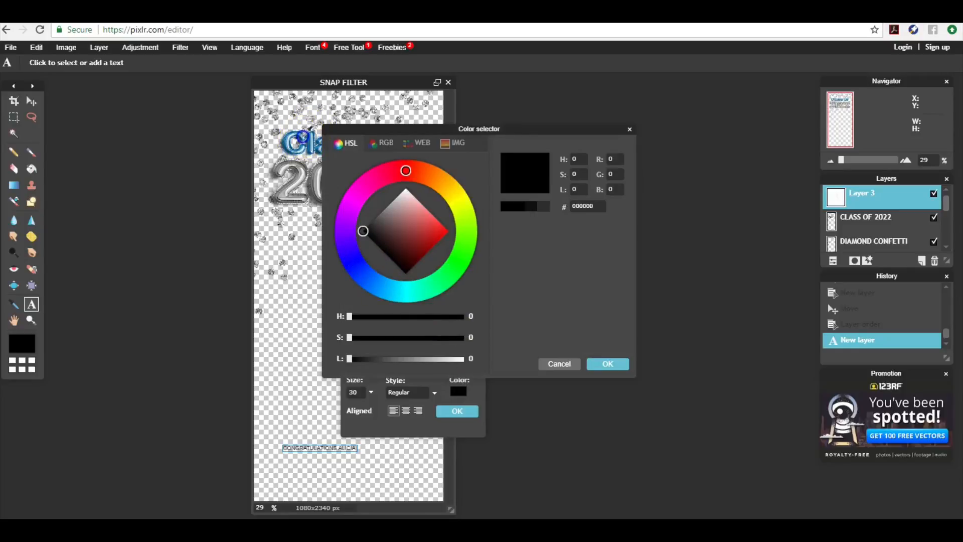
click(304, 134)
click(303, 133)
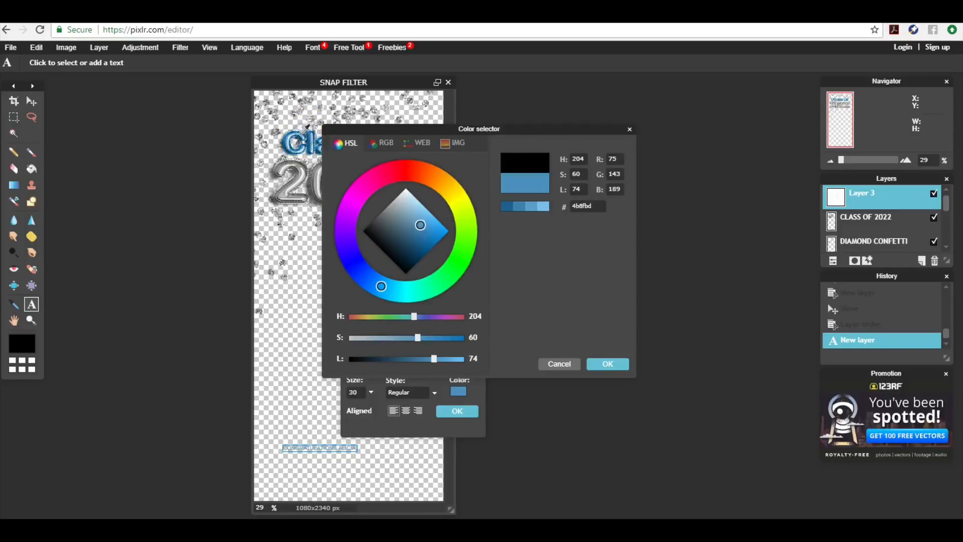
click(302, 129)
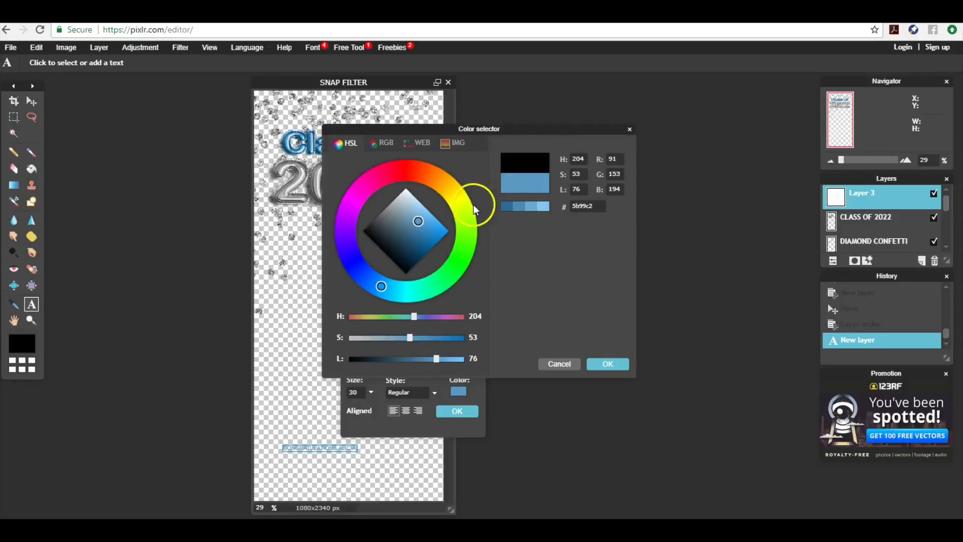
click(596, 362)
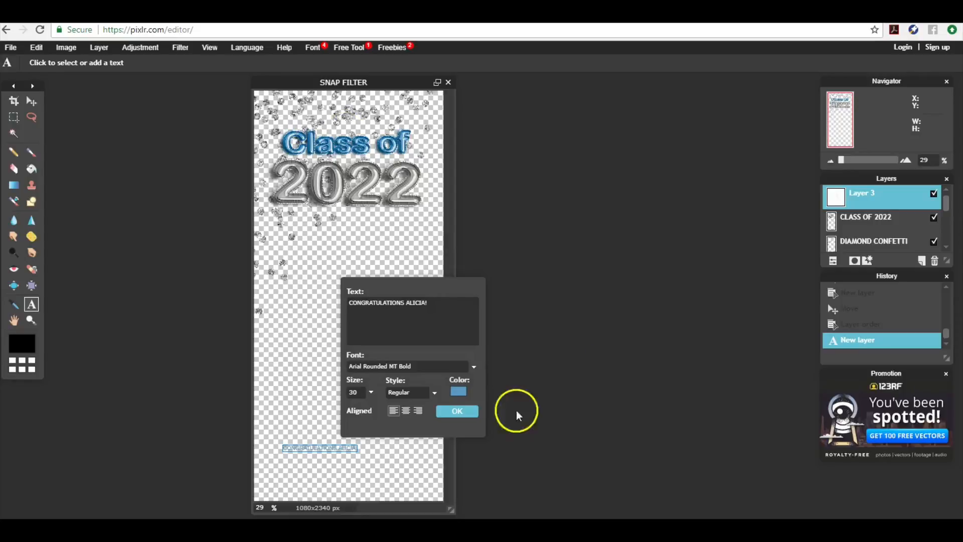
click(424, 394)
click(399, 413)
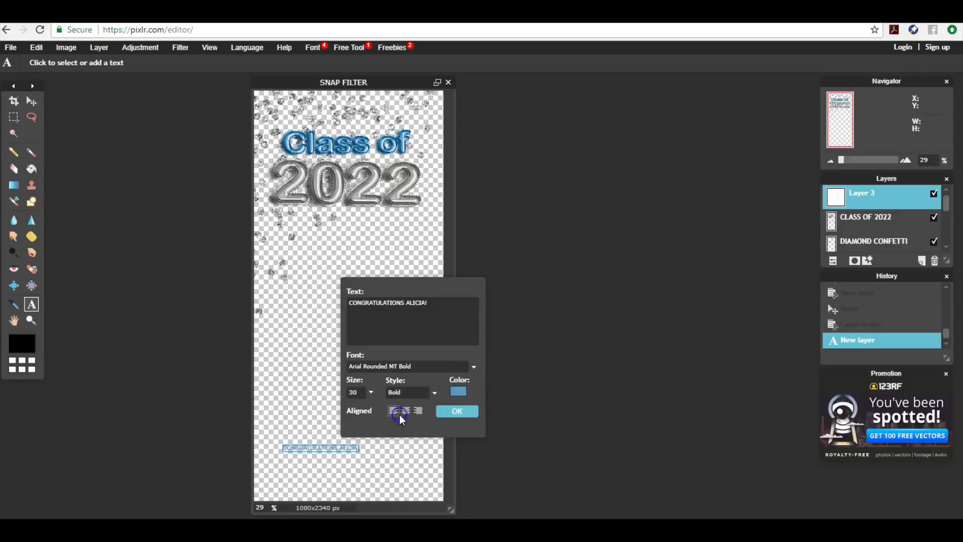
click(455, 411)
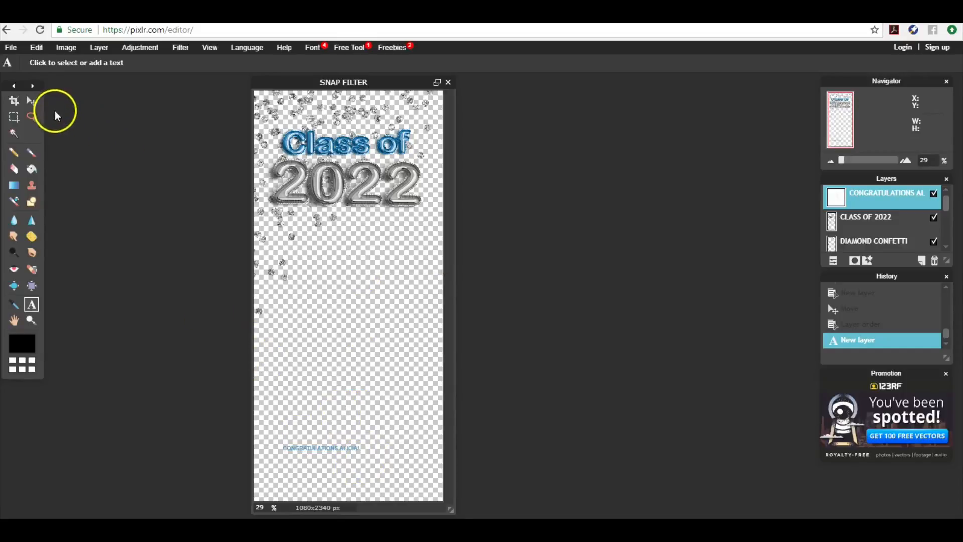
Nudge the congratulations text slightly right and down using Free transform
click(38, 105)
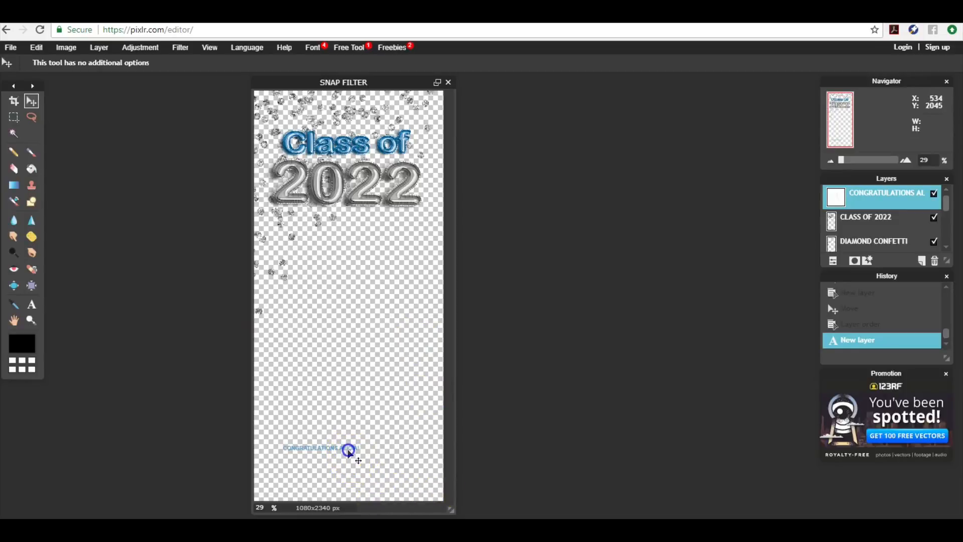
click(215, 272)
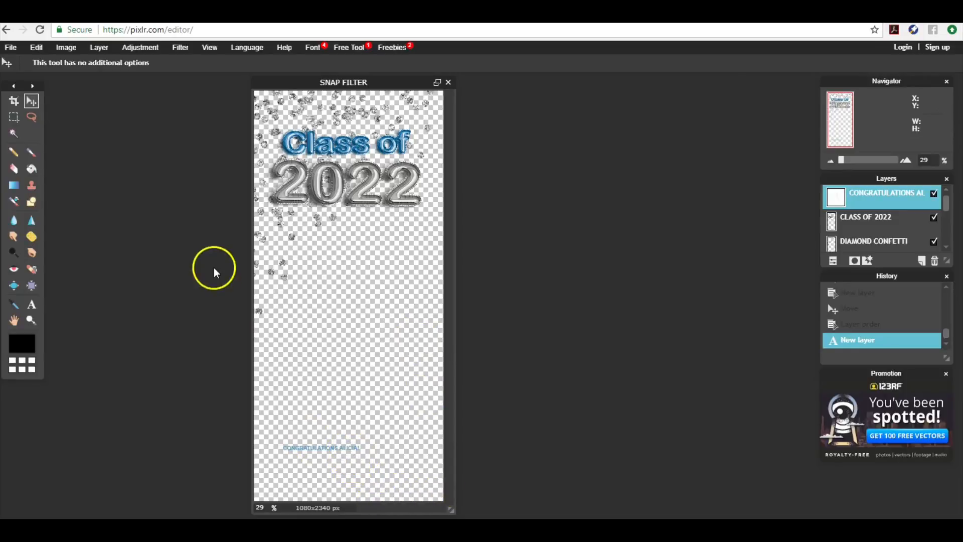
click(38, 53)
click(350, 269)
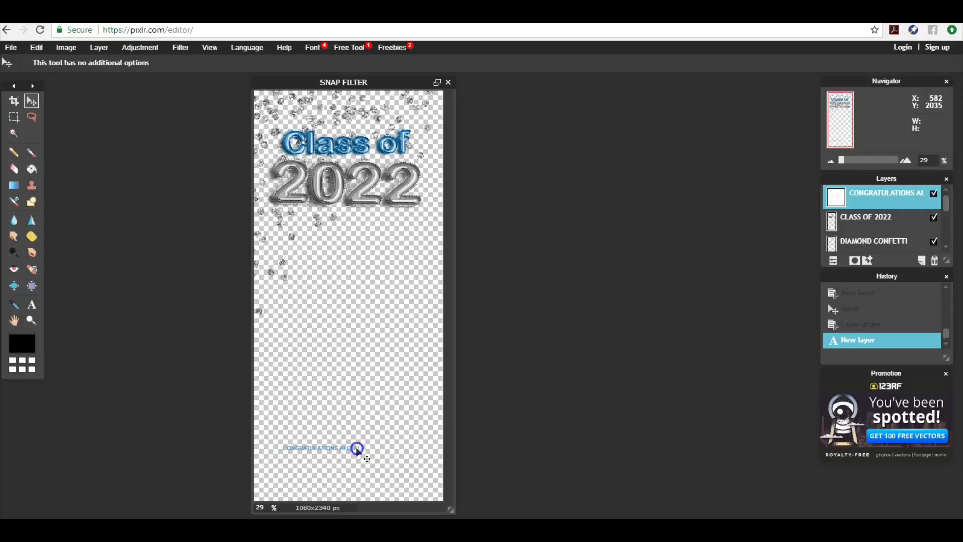
drag(357, 447, 363, 448)
click(168, 163)
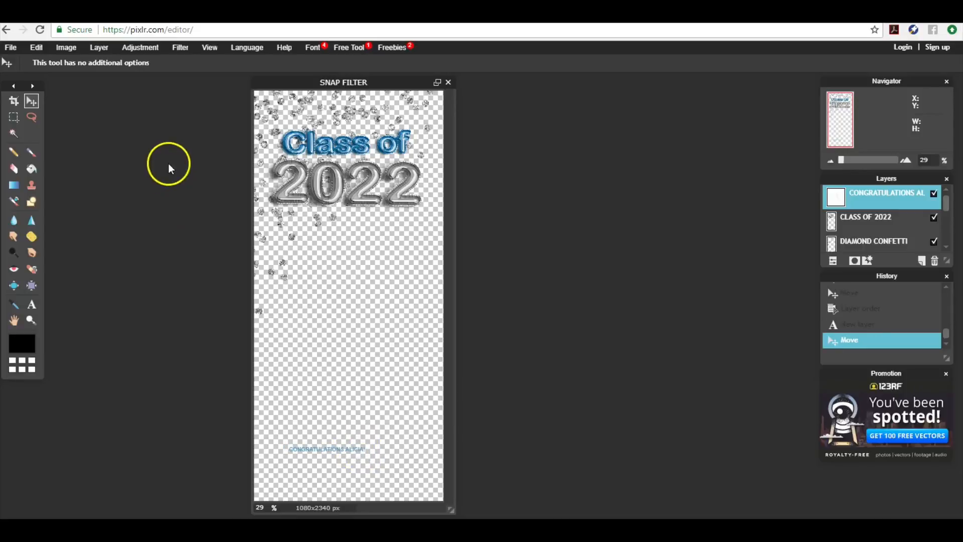
click(37, 48)
click(48, 135)
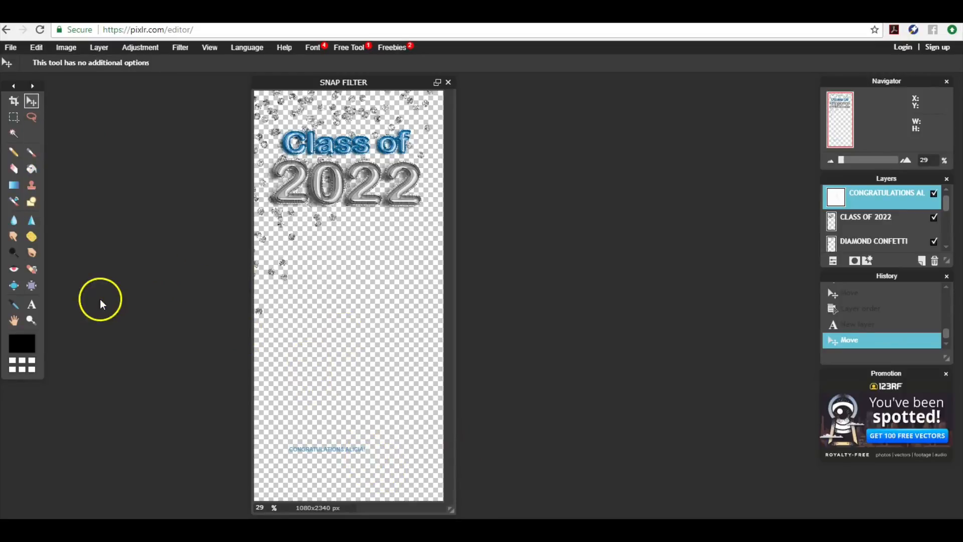
Start a text entry with the Type tool, then close it and discard the empty layer
click(35, 308)
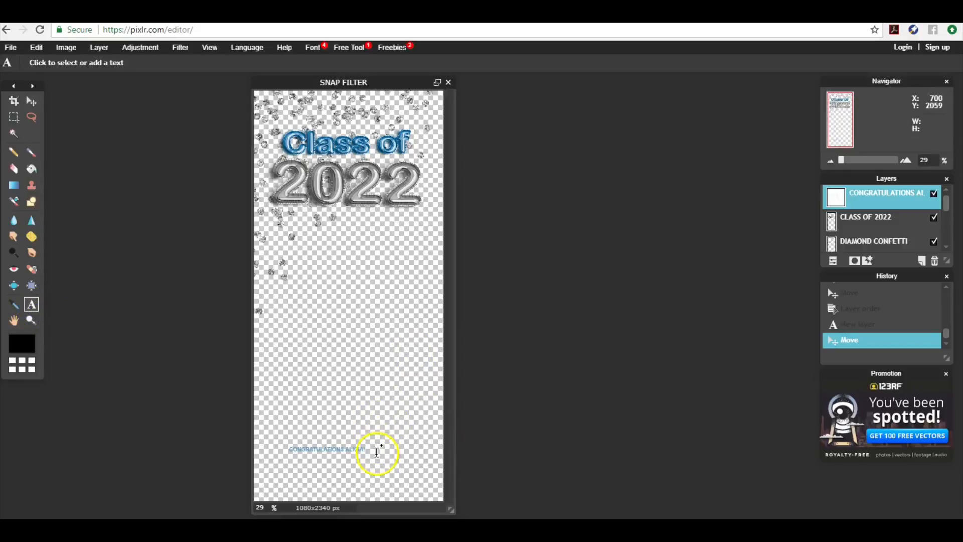
click(289, 446)
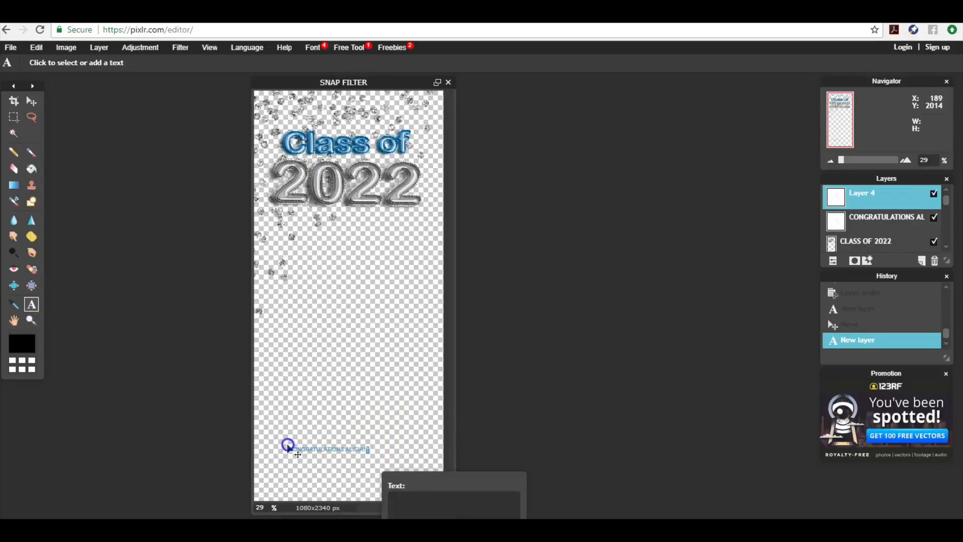
click(446, 477)
drag(446, 477, 477, 315)
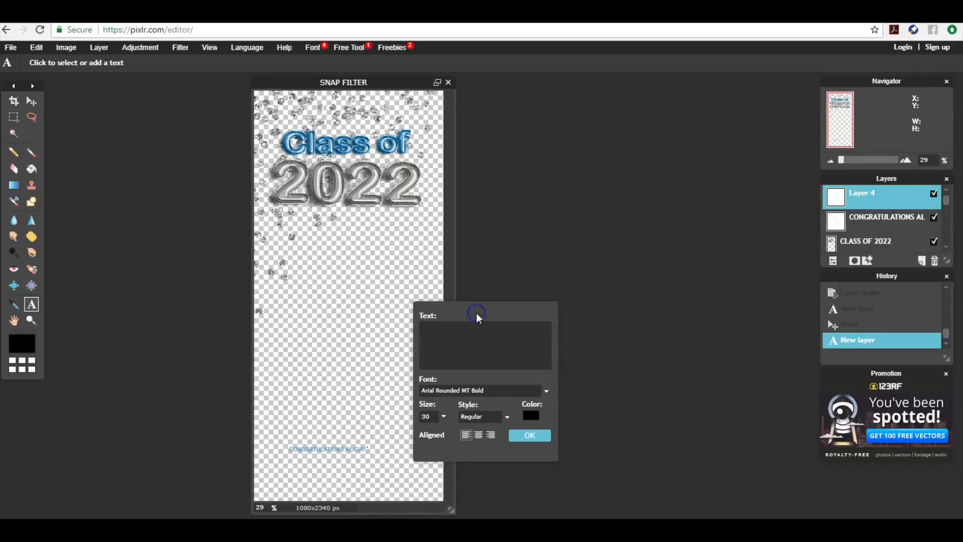
click(512, 436)
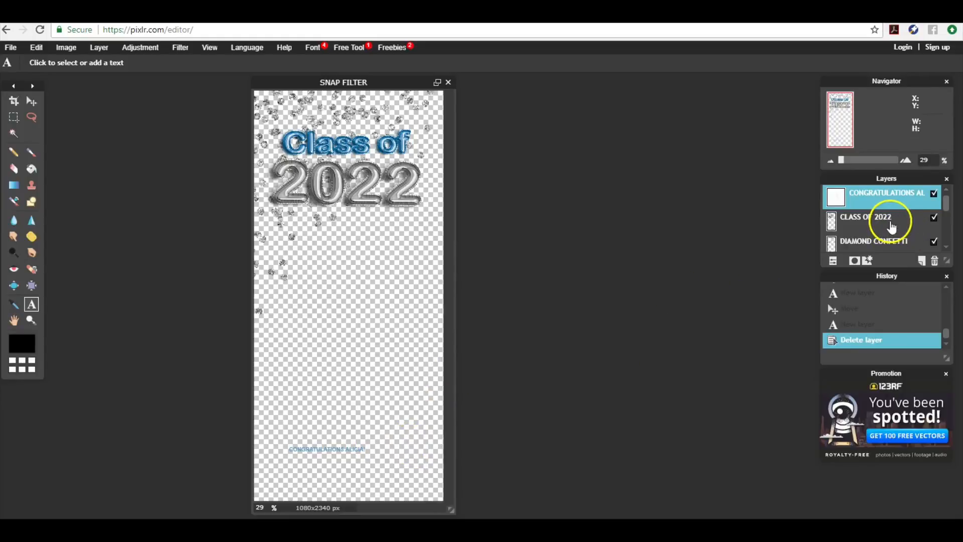
Break the congratulations message onto two centre-aligned lines, with the line break before the name
click(345, 449)
click(443, 416)
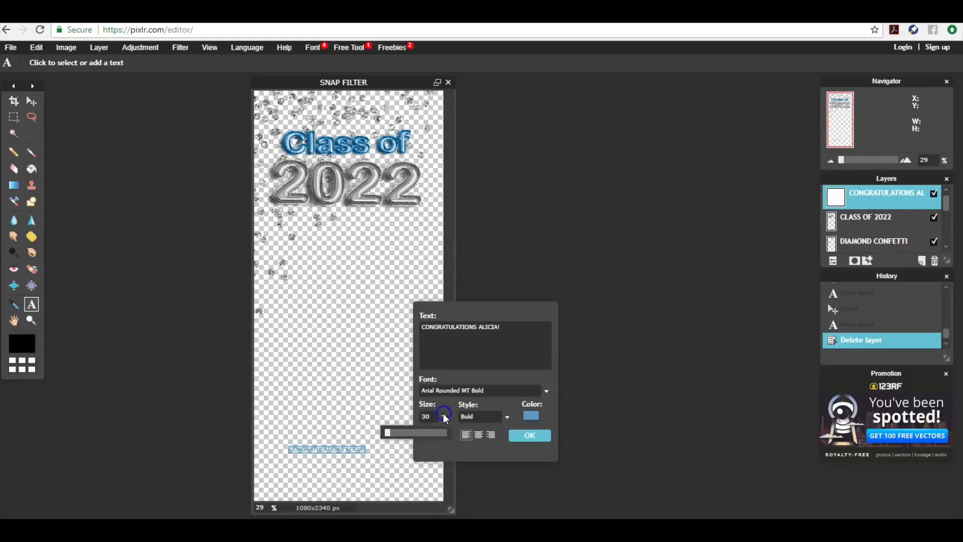
drag(427, 430, 391, 433)
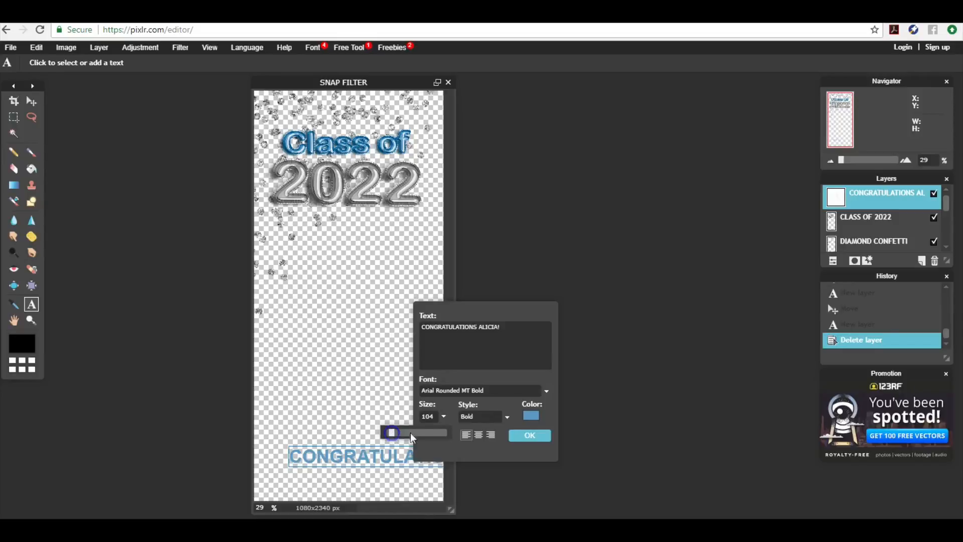
click(522, 432)
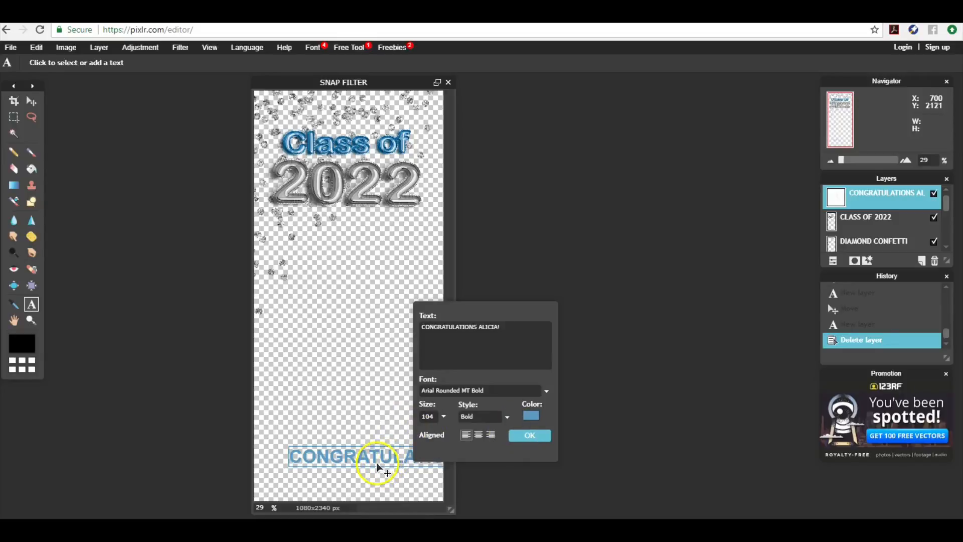
drag(377, 465, 343, 449)
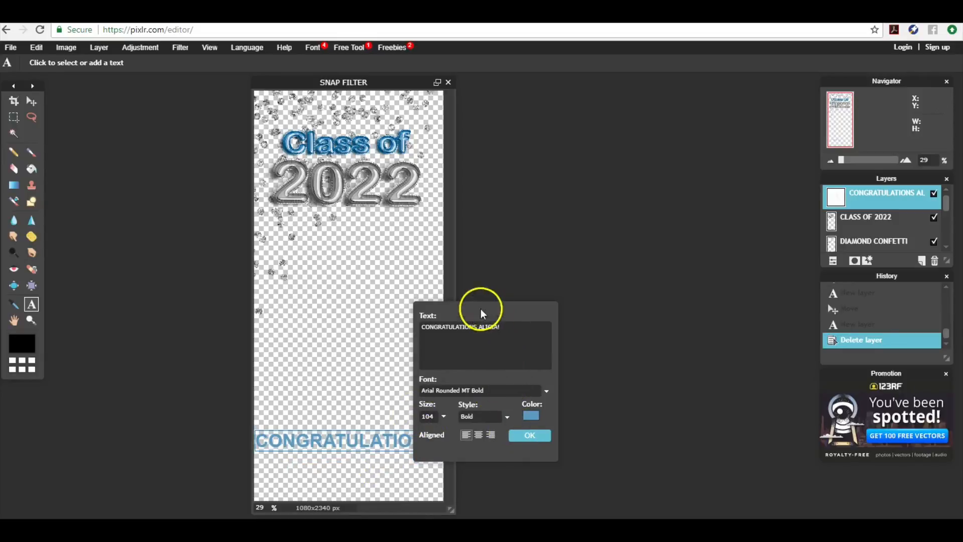
click(464, 327)
key(Return)
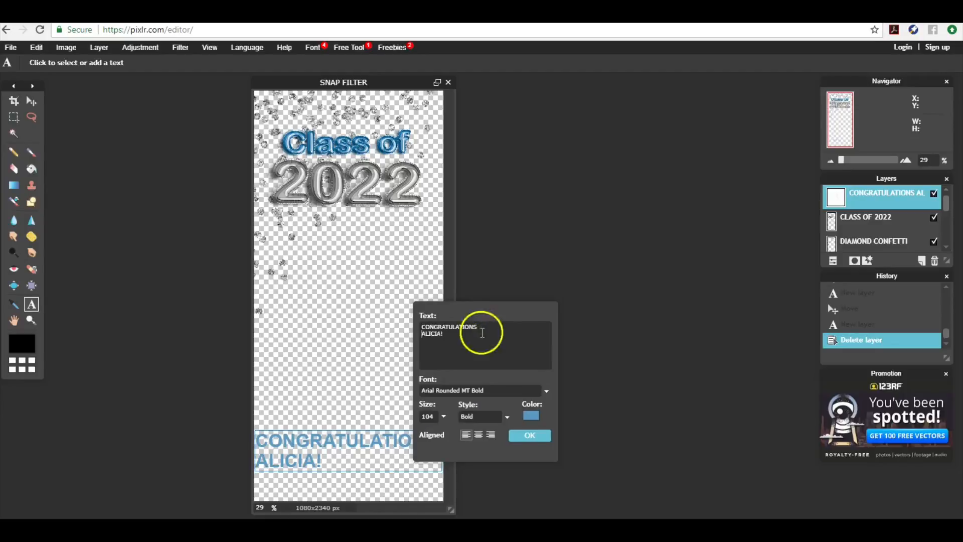
click(477, 434)
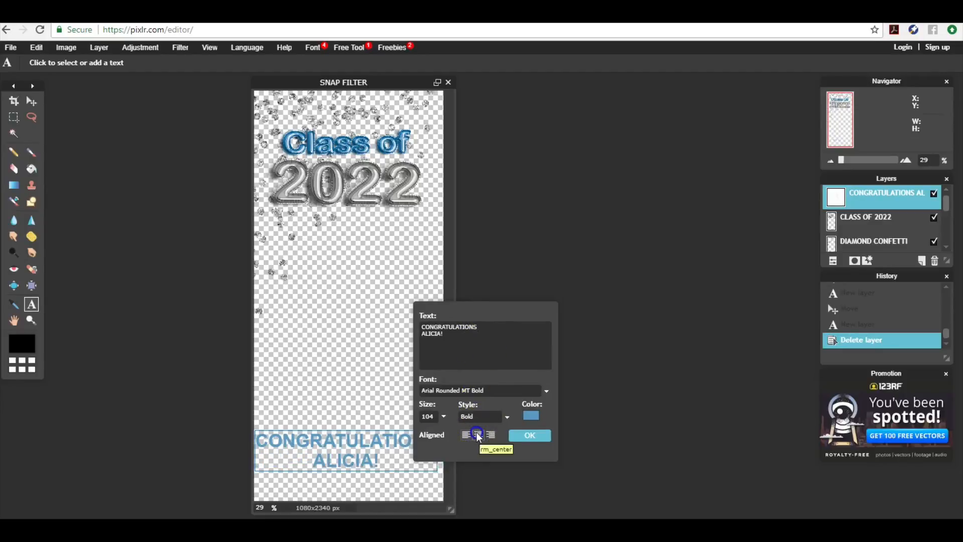
click(387, 467)
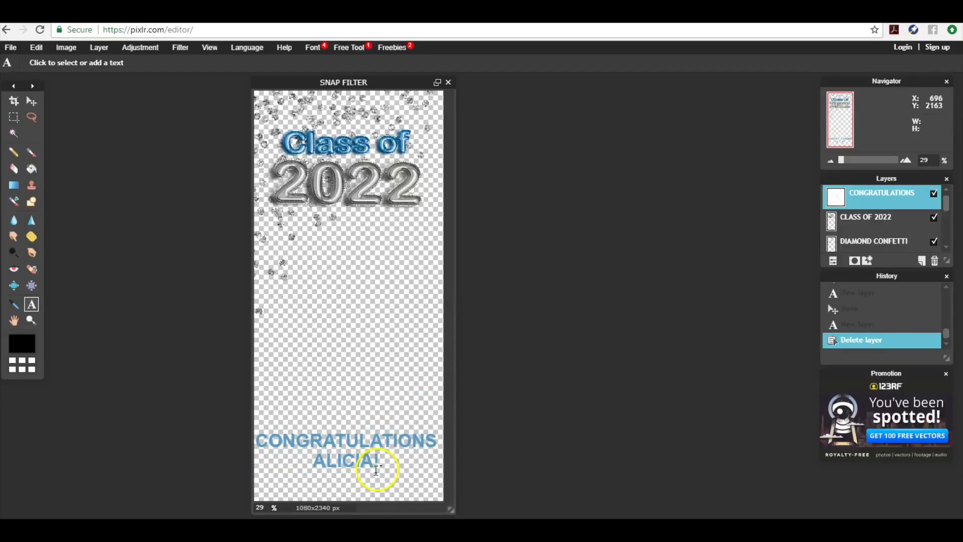
Set the text size to 82 and move the message to the bottom centre
click(376, 463)
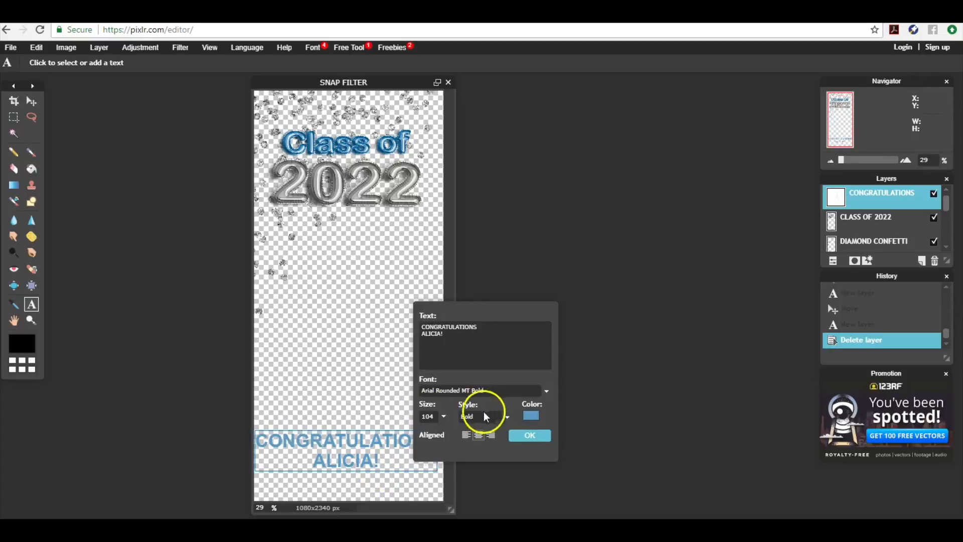
click(444, 415)
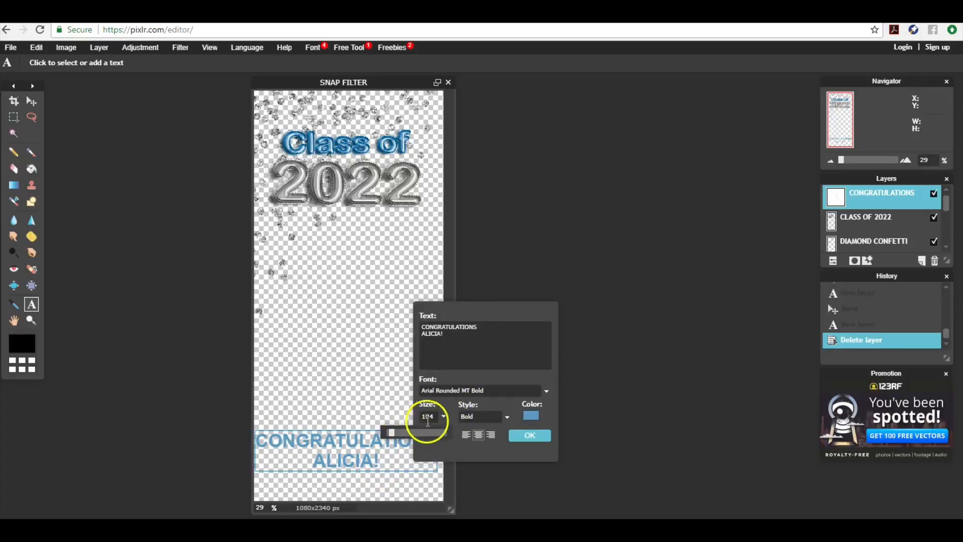
drag(435, 416, 414, 415)
text(82)
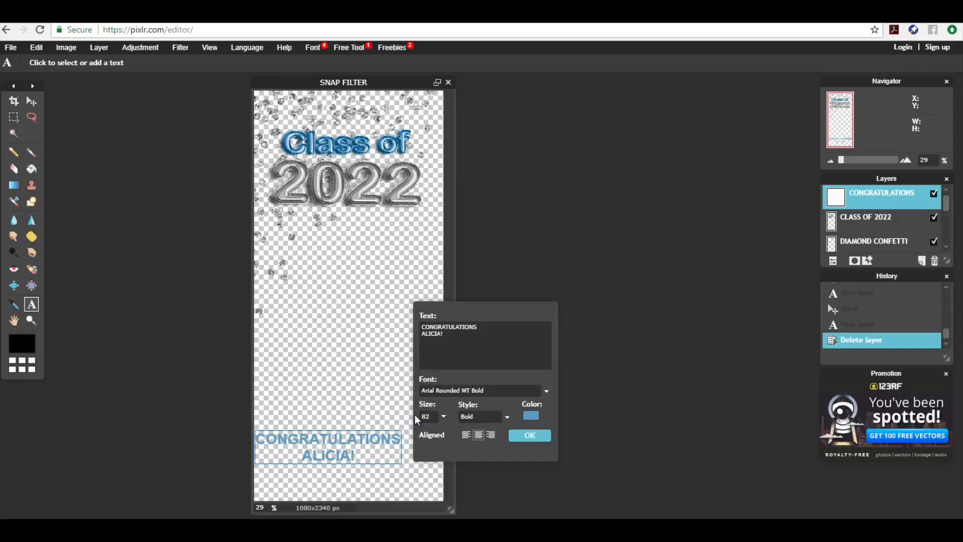
click(466, 434)
click(530, 435)
click(366, 447)
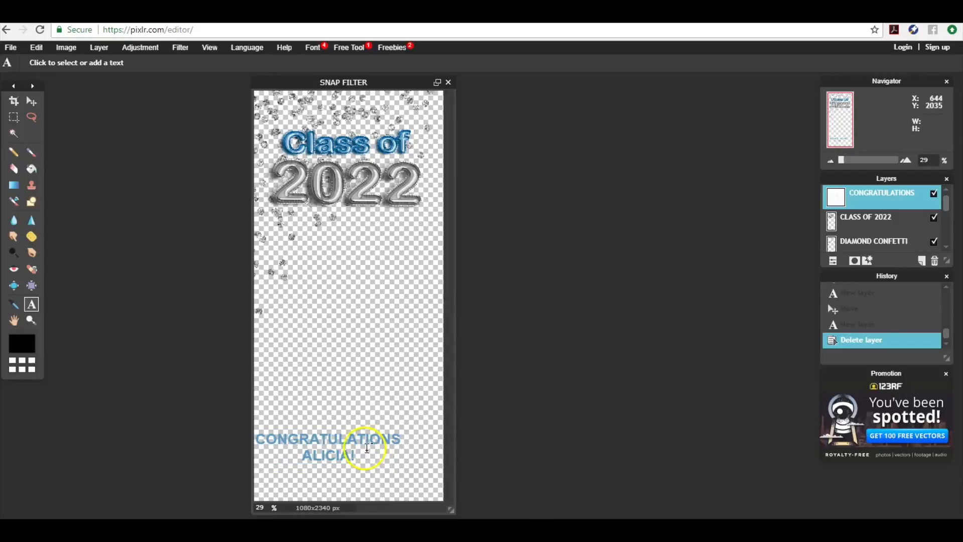
click(31, 101)
drag(325, 439, 353, 458)
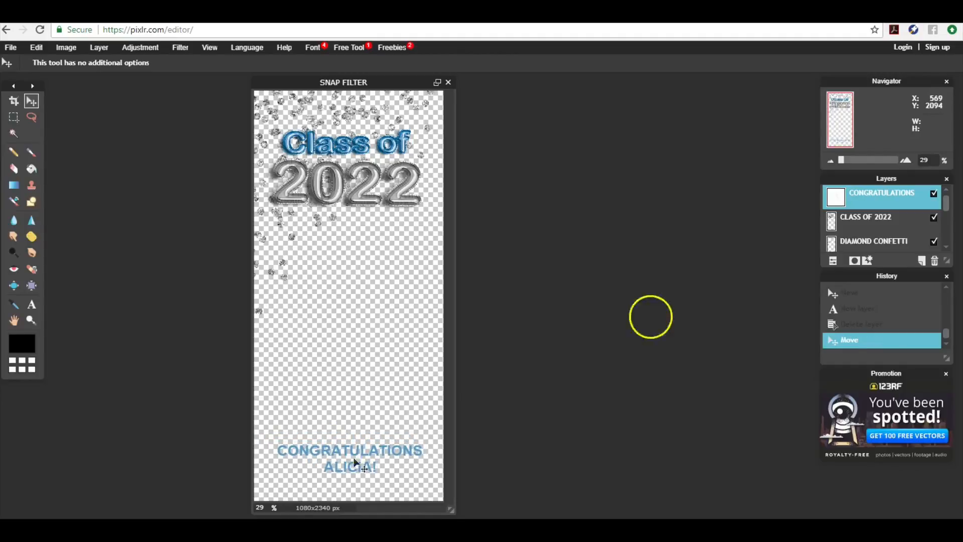
Duplicate the DIAMOND CONFETTI layer and drag the copy down the canvas
click(832, 244)
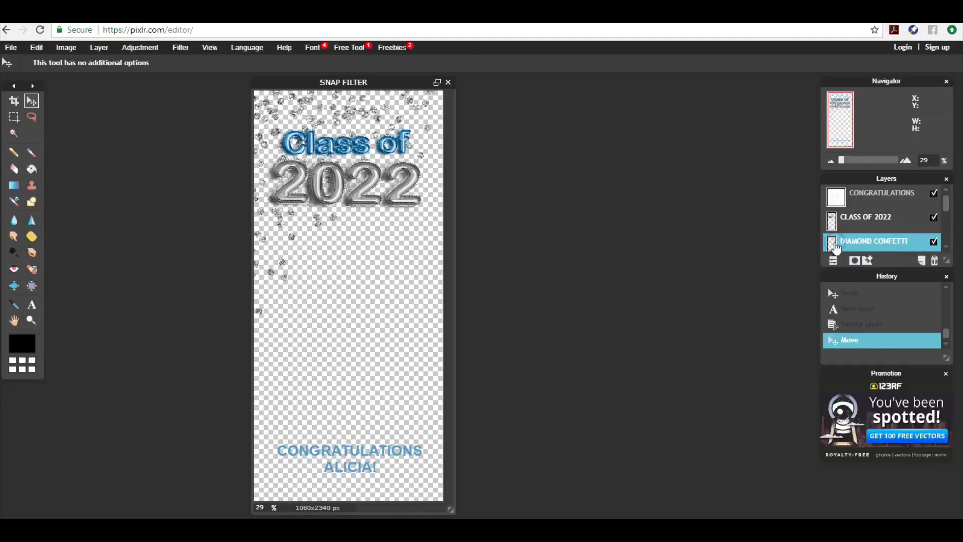
click(100, 48)
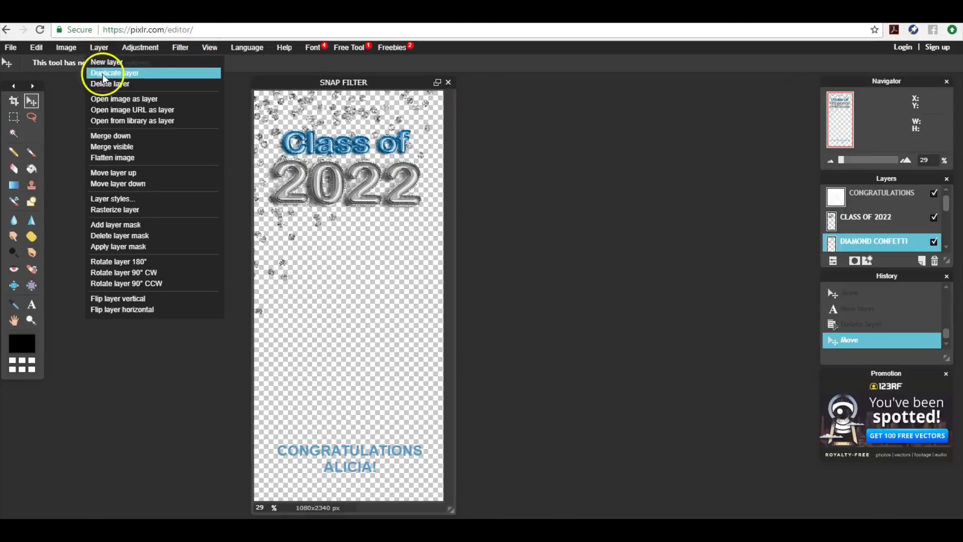
click(102, 73)
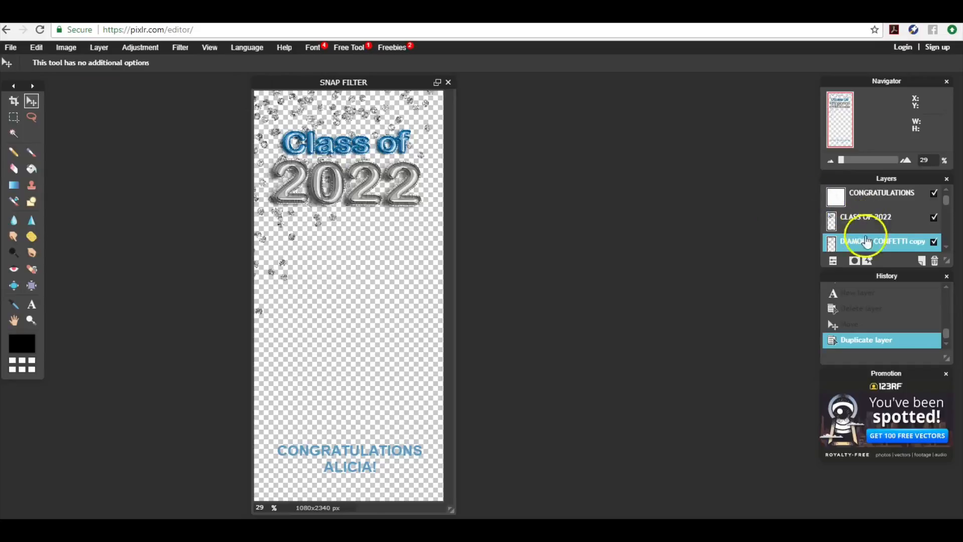
drag(360, 132, 333, 316)
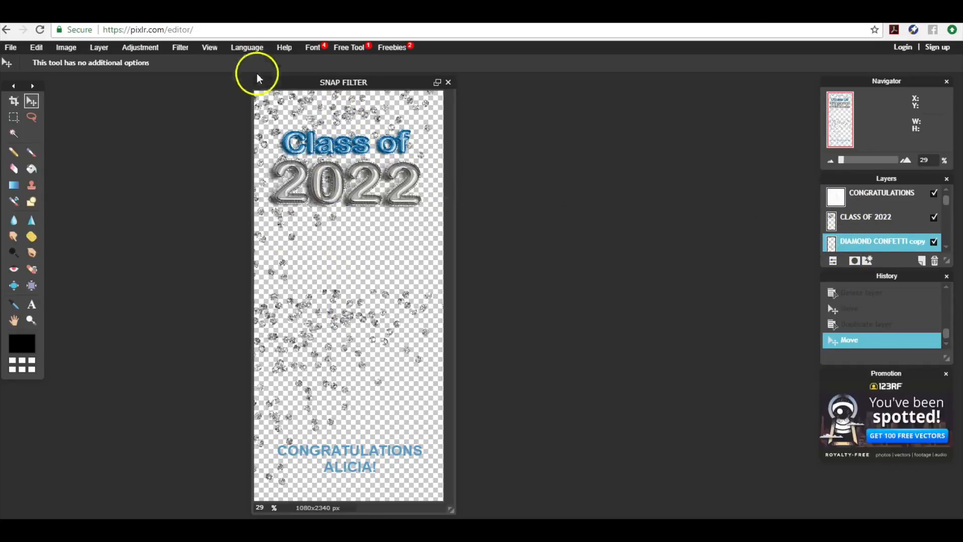
Flip the confetti copy vertically, undoing the trial horizontal flips
click(150, 52)
click(100, 50)
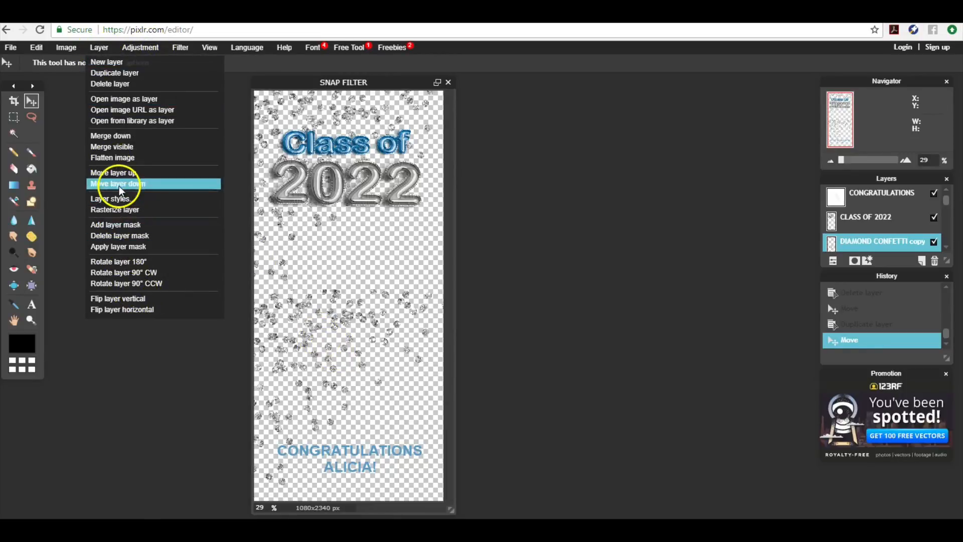
click(135, 308)
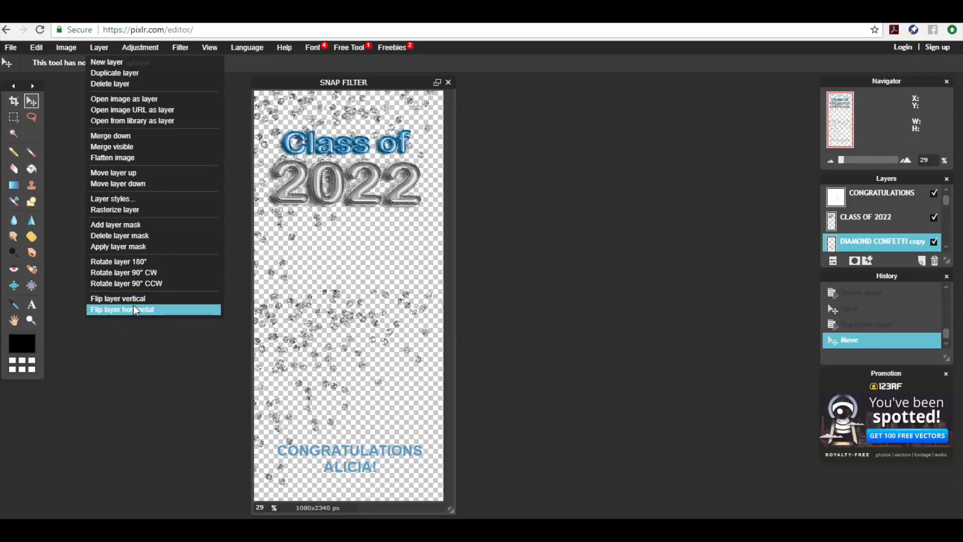
click(91, 47)
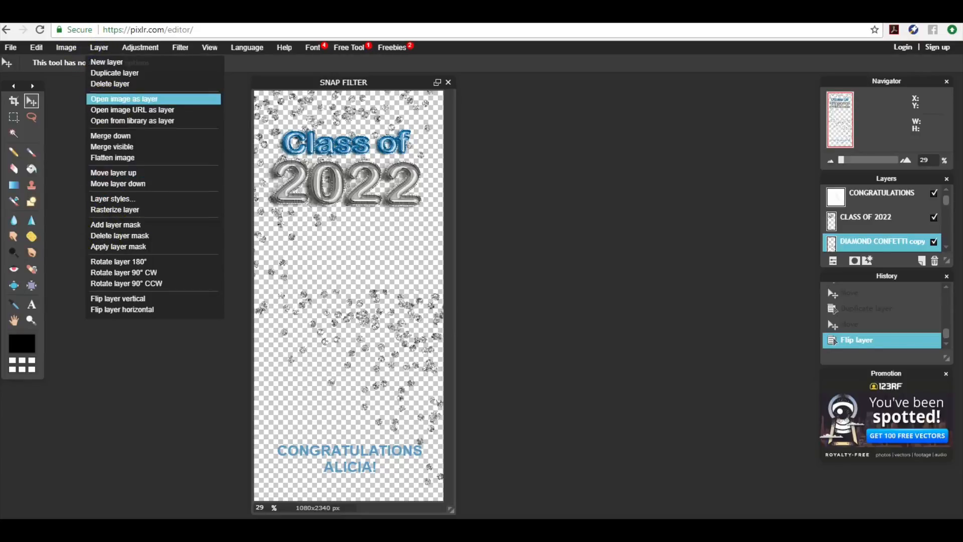
click(36, 47)
click(75, 57)
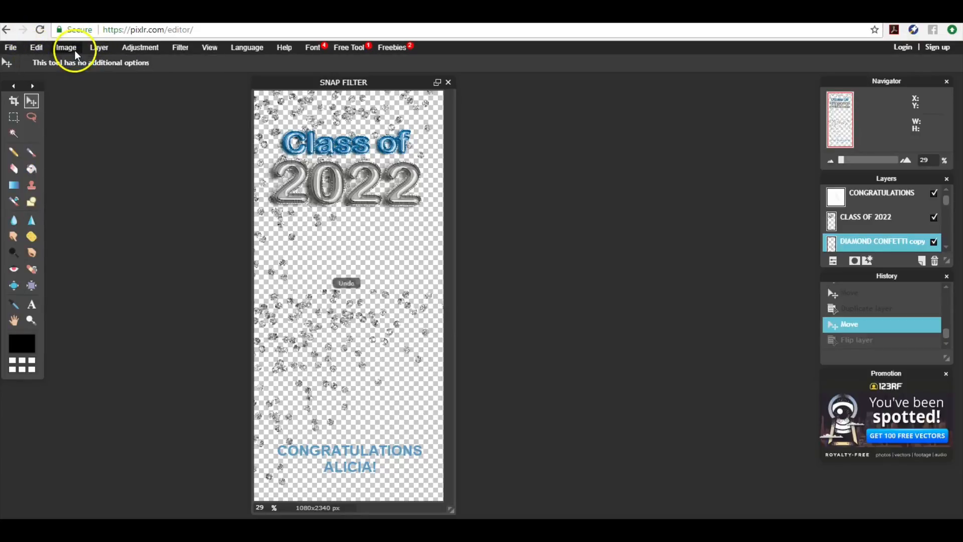
click(72, 50)
click(91, 50)
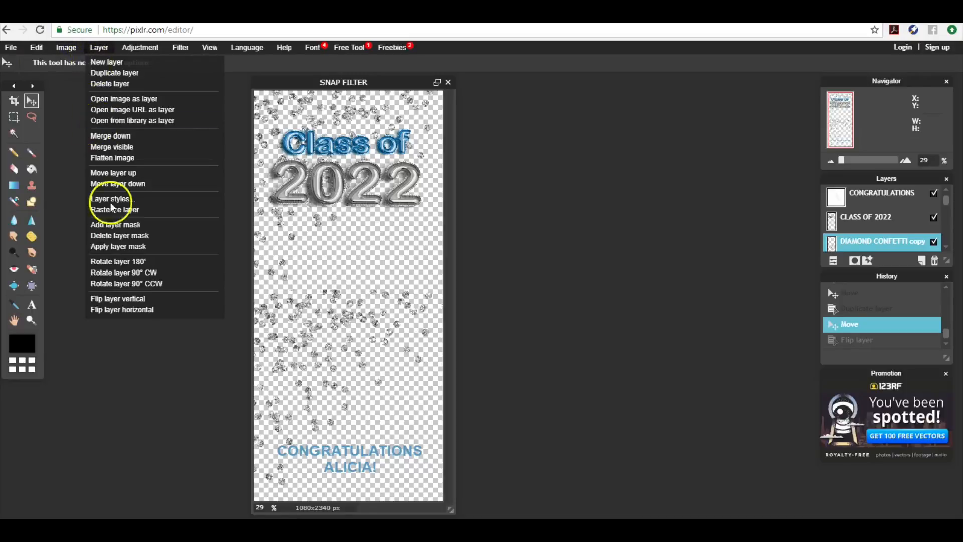
click(127, 315)
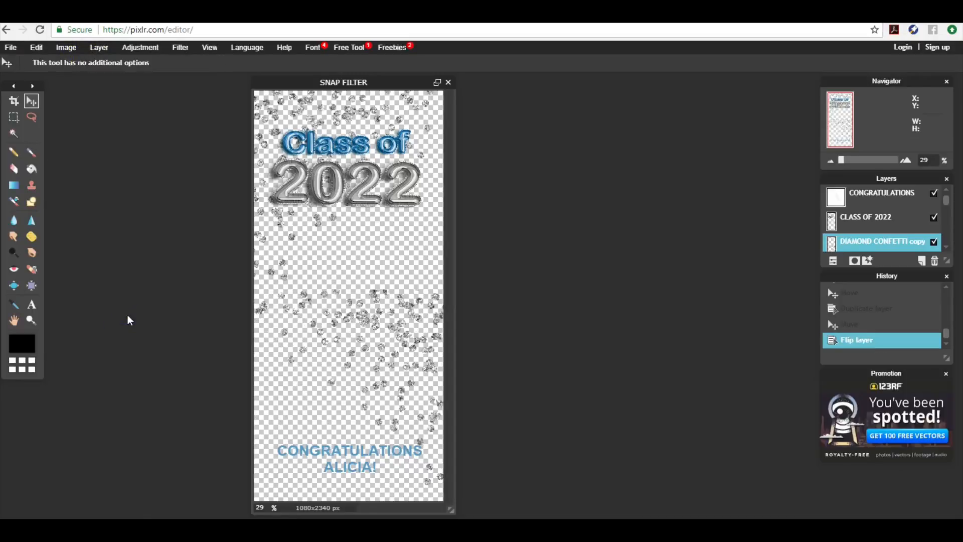
click(36, 47)
click(37, 61)
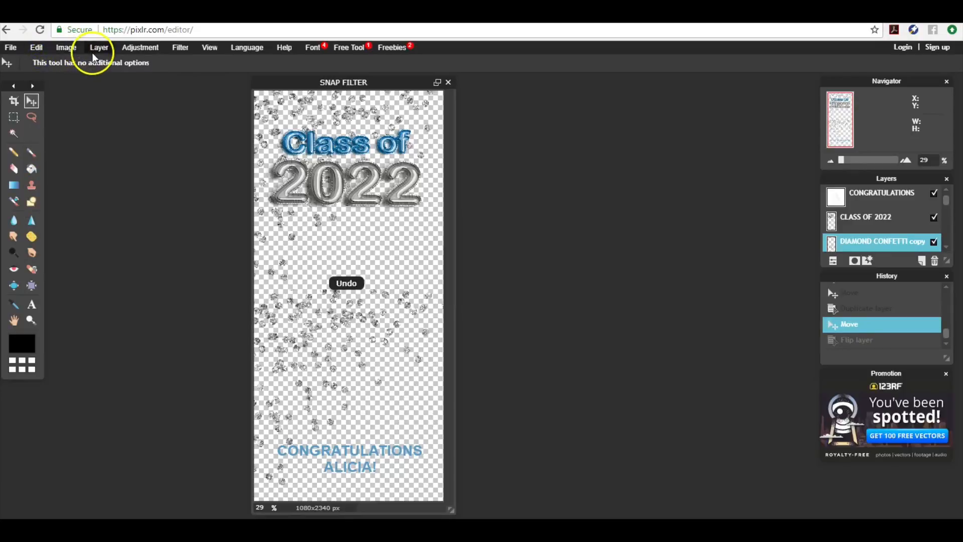
click(93, 53)
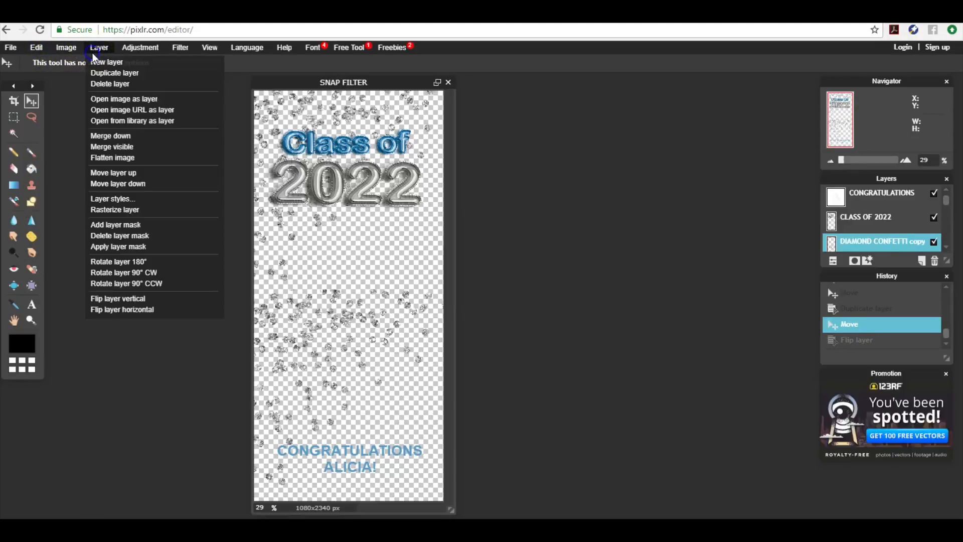
click(131, 298)
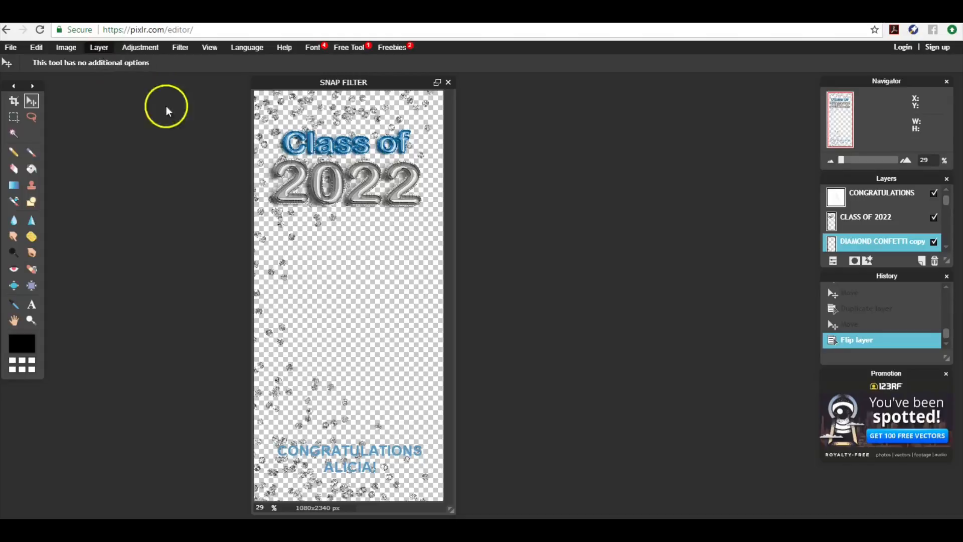
click(345, 446)
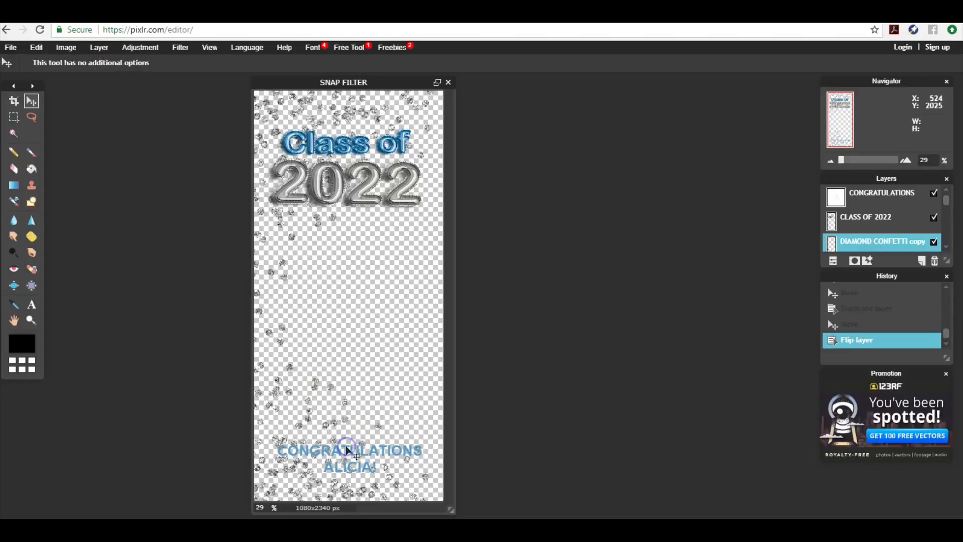
Add a drop shadow with distance 4 to the CONGRATULATIONS layer
click(346, 449)
click(848, 201)
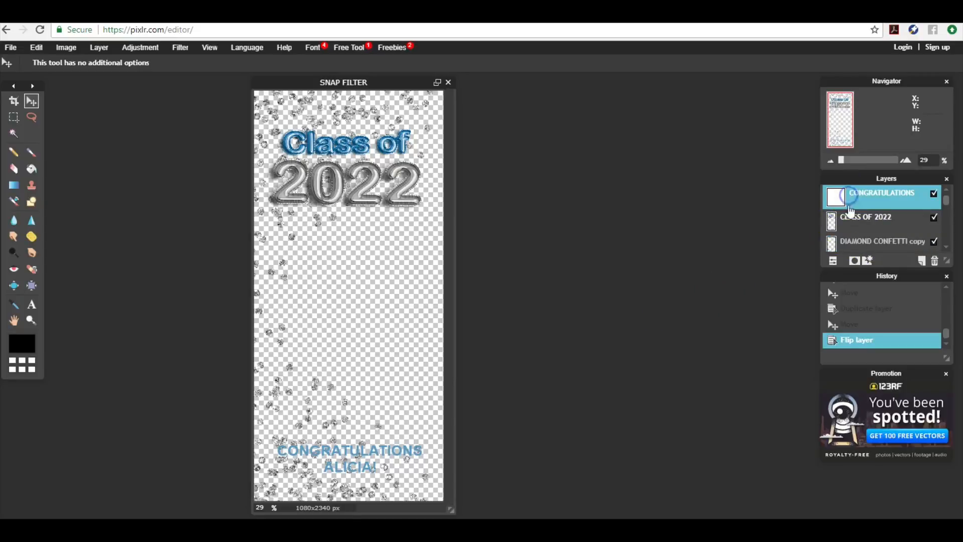
click(861, 263)
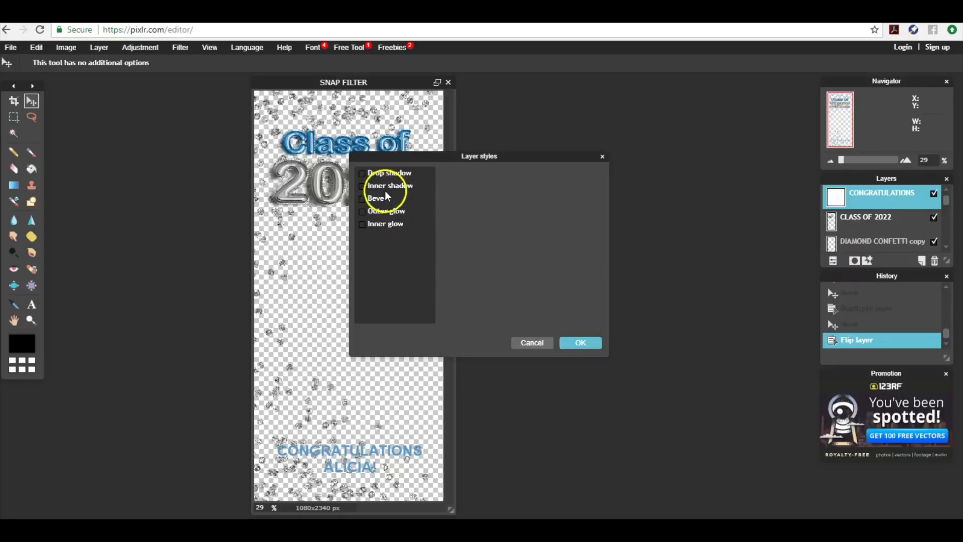
click(374, 176)
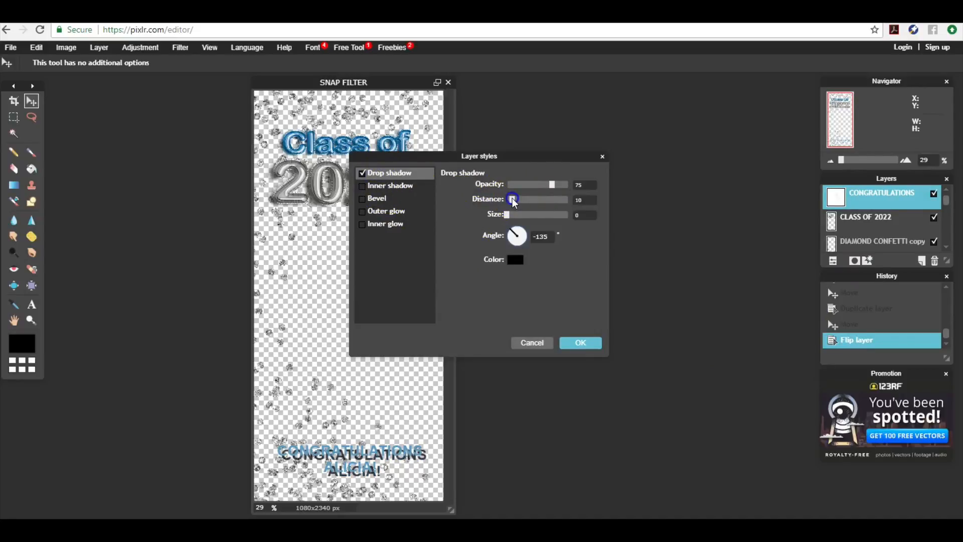
drag(513, 200, 509, 199)
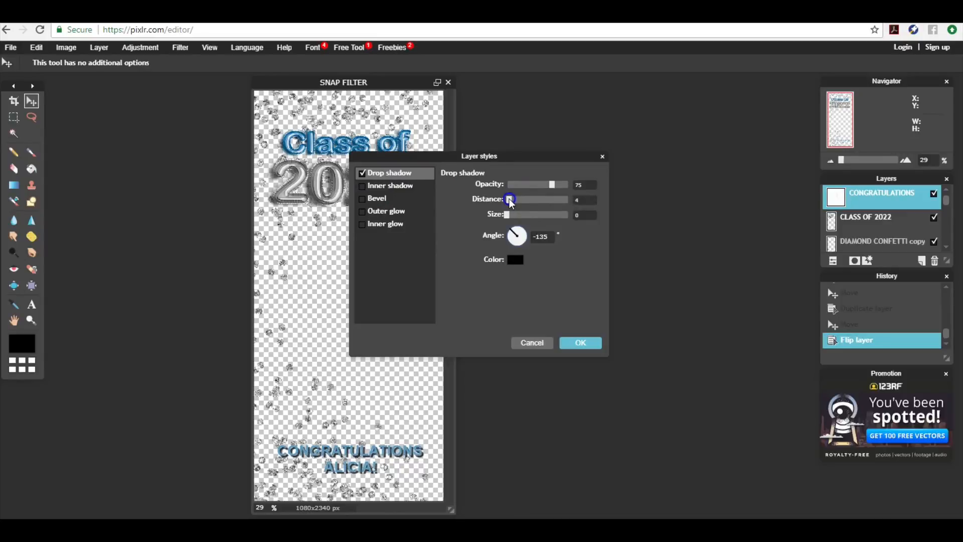
click(569, 344)
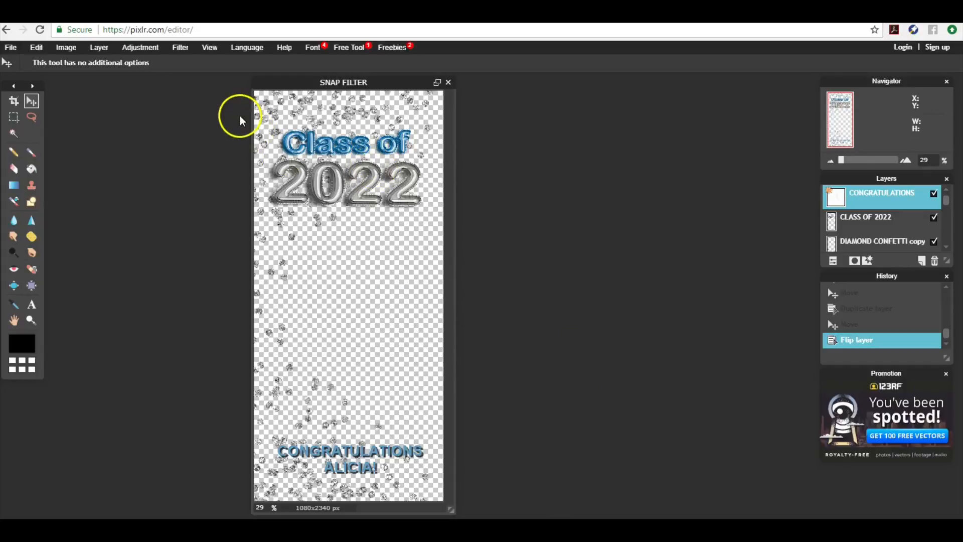
Save the filter as a PNG named SNAP FILTER to the Desktop
click(12, 48)
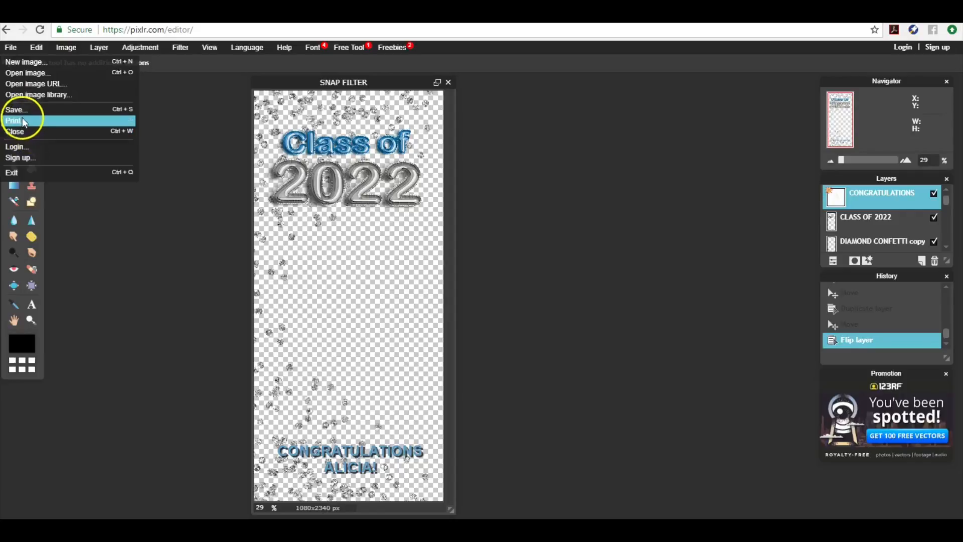
click(20, 110)
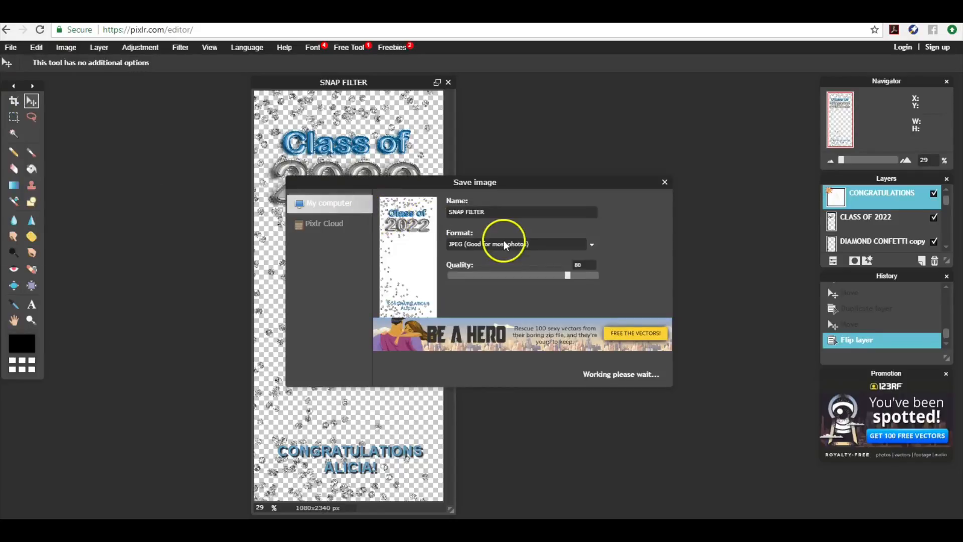
click(591, 245)
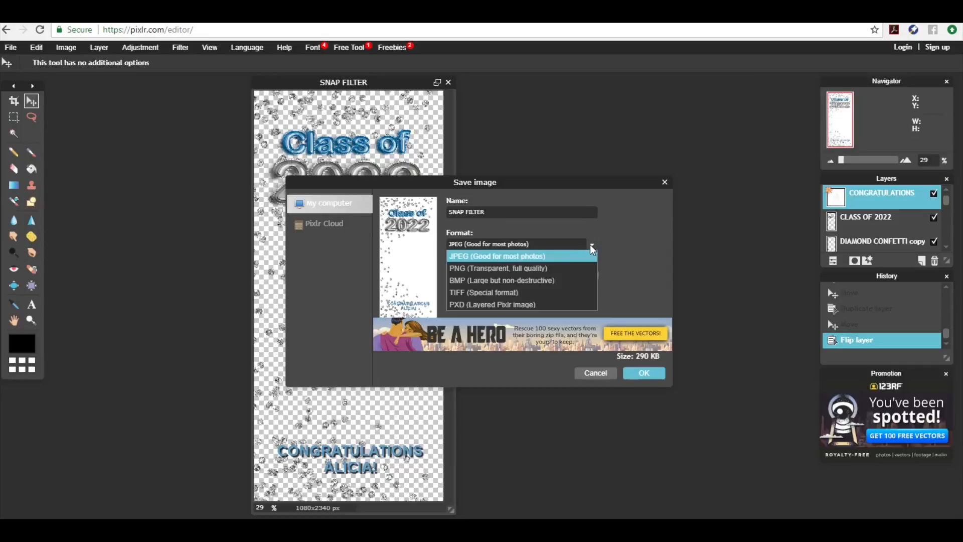
click(543, 268)
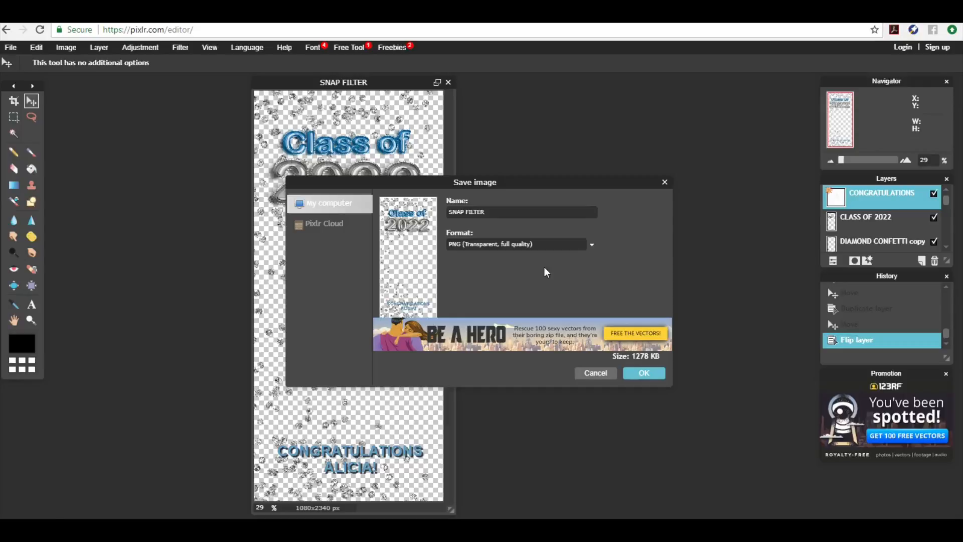
click(643, 370)
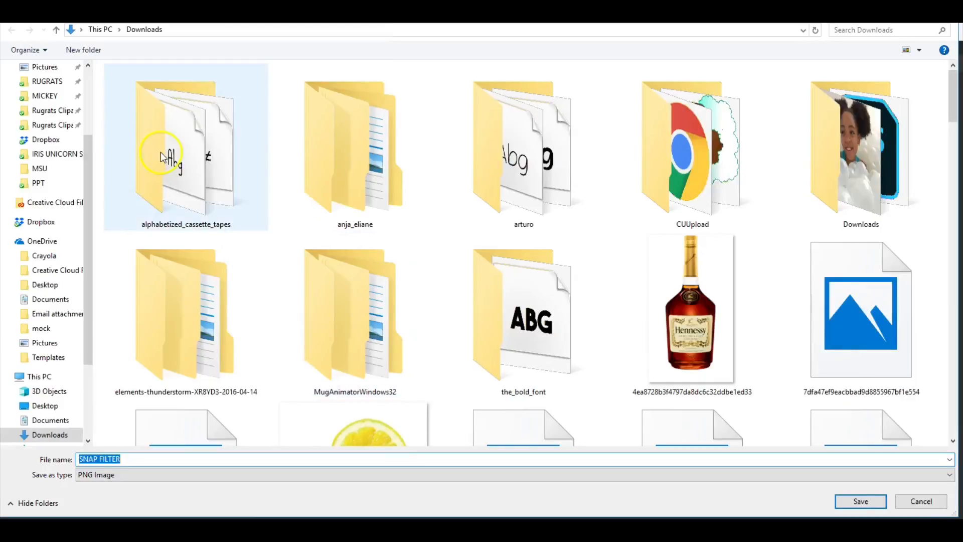
scroll(89, 98, up, 3)
click(50, 77)
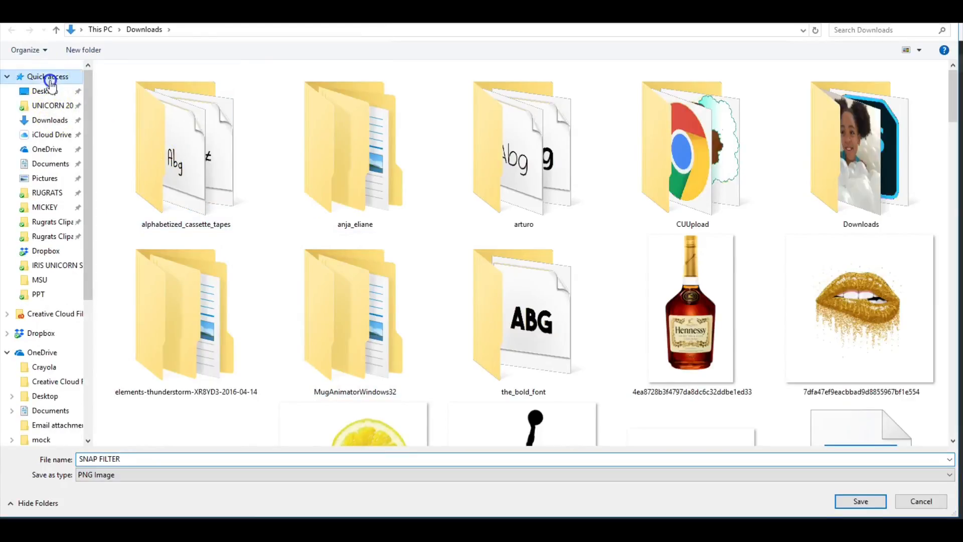
click(46, 91)
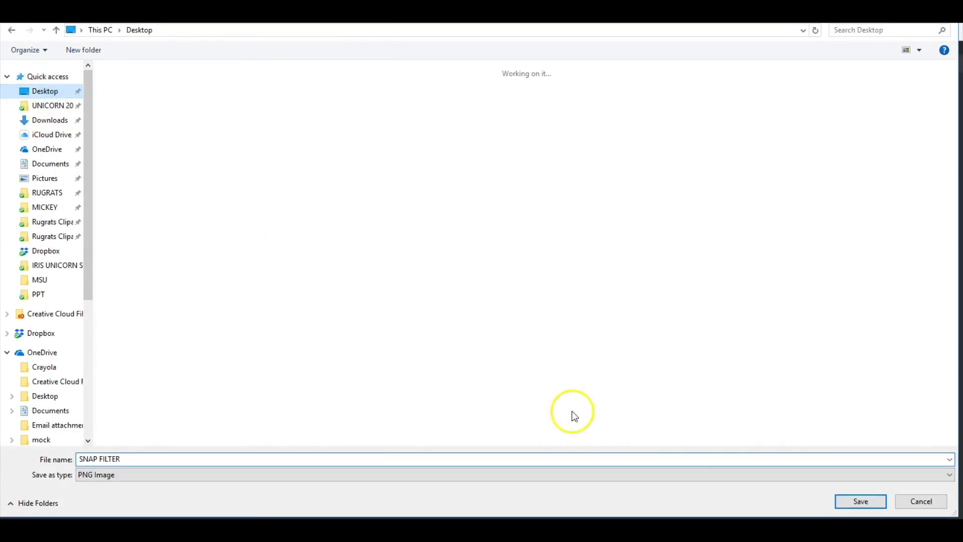
click(859, 502)
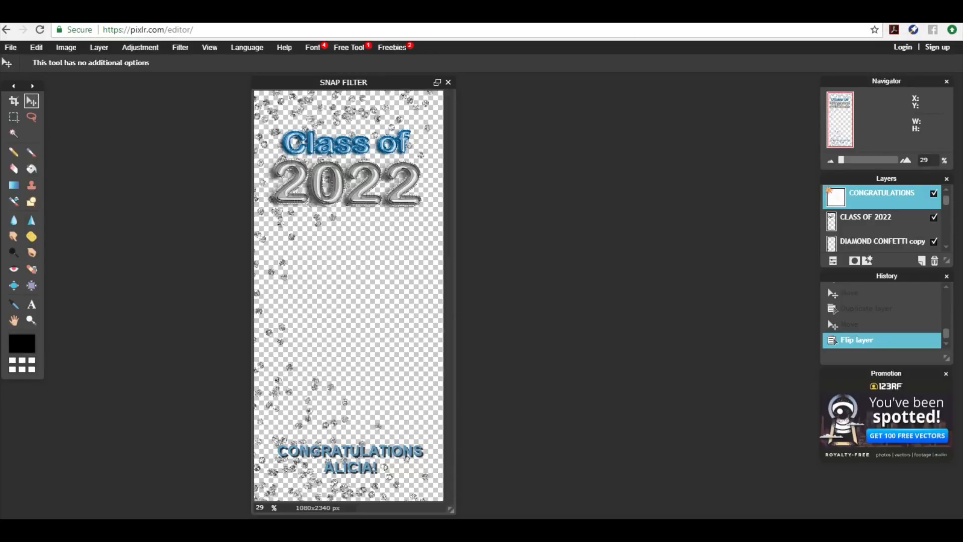
Open a new Chrome tab and go to SNAPCHAT.COM
key(ctrl+t)
text(SNA)
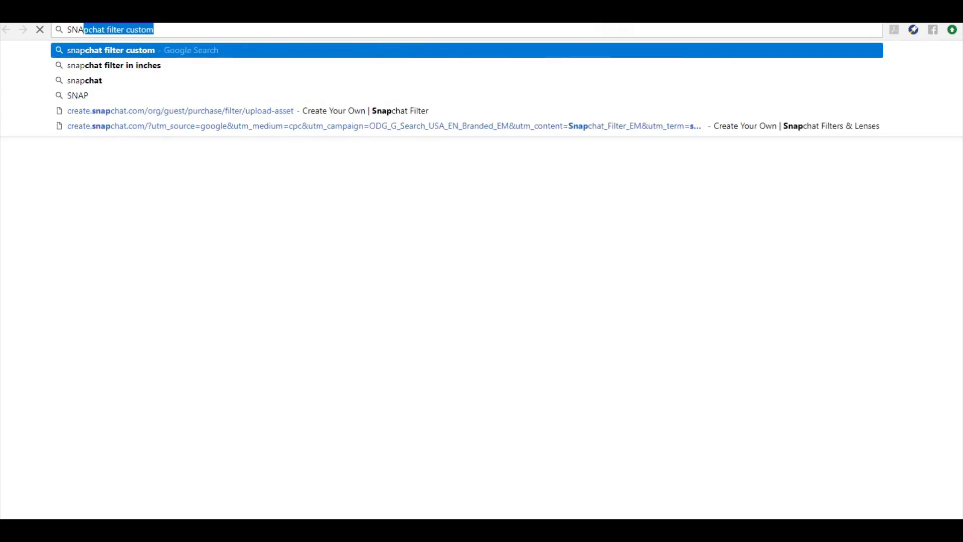
text(PCHAT.COM)
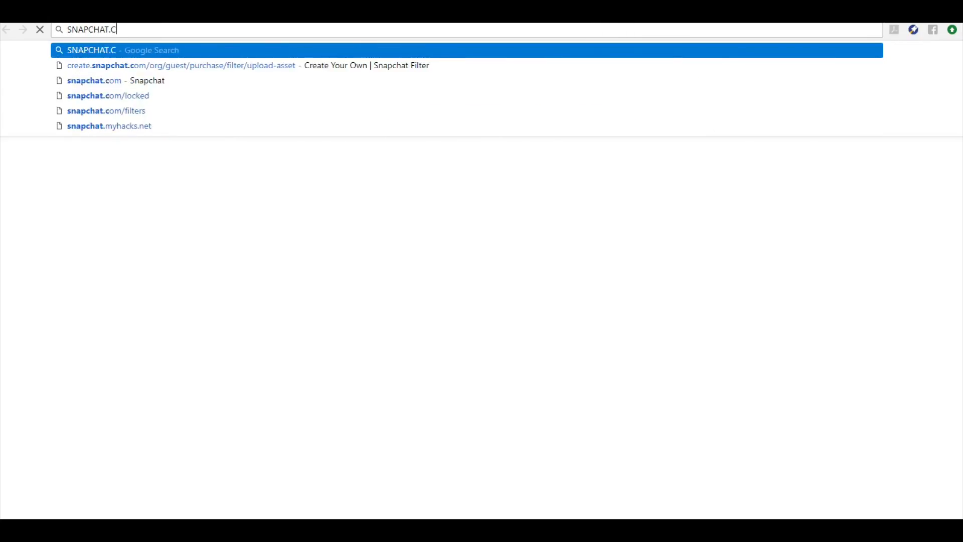
key(Return)
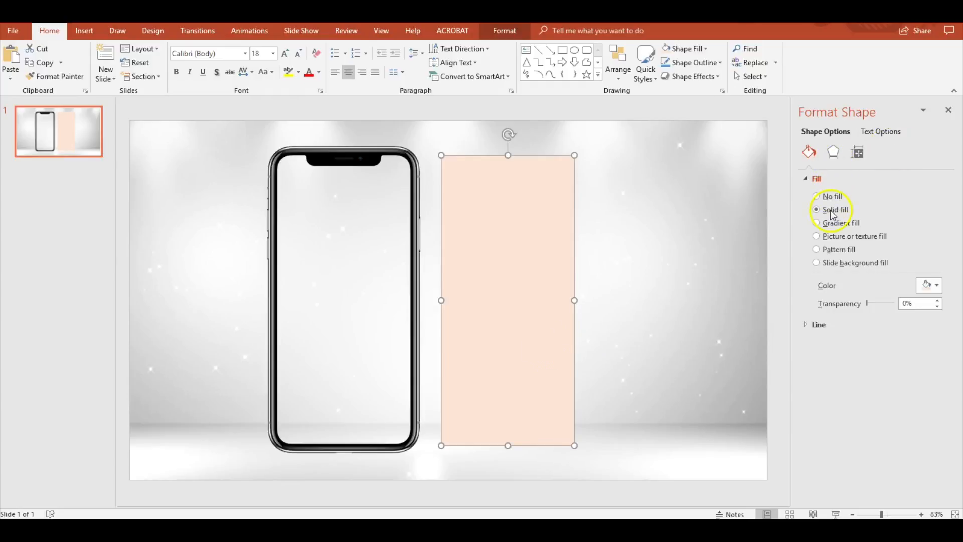
Nudge the peach rectangle slightly left beside the phone mockup
drag(830, 210, 830, 244)
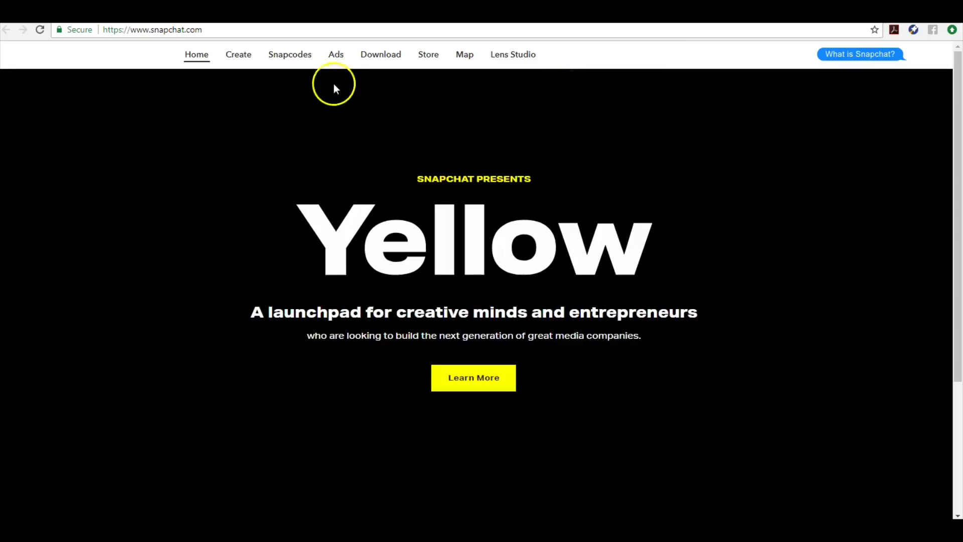
Go to Snapchat's Create section and start a custom Filter from Creative Tools
click(237, 55)
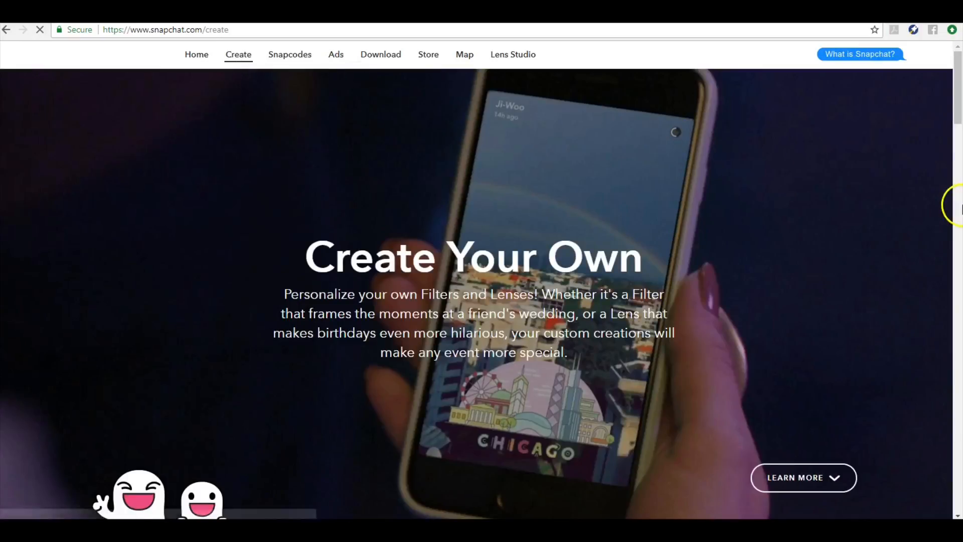
click(958, 208)
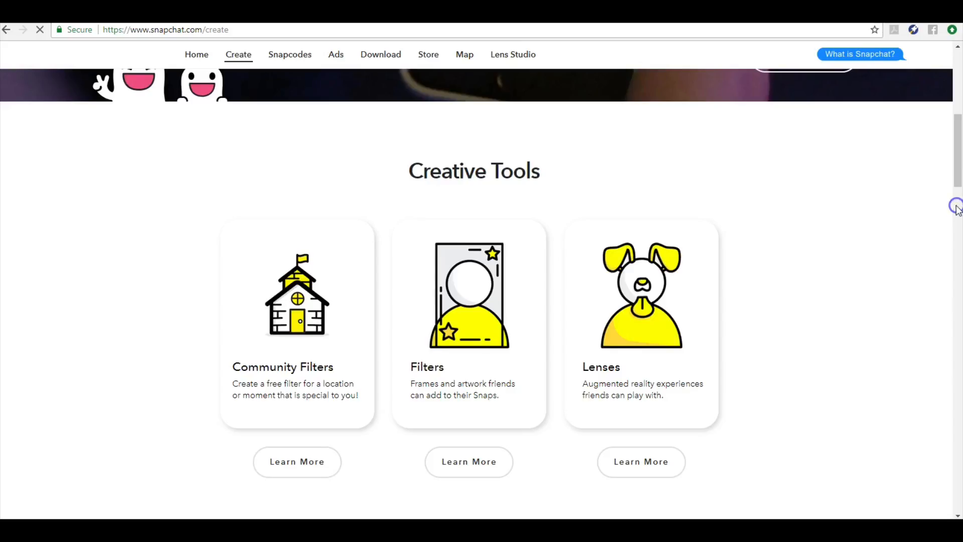
click(957, 150)
scroll(956, 150, down, 8)
scroll(942, 158, up, 8)
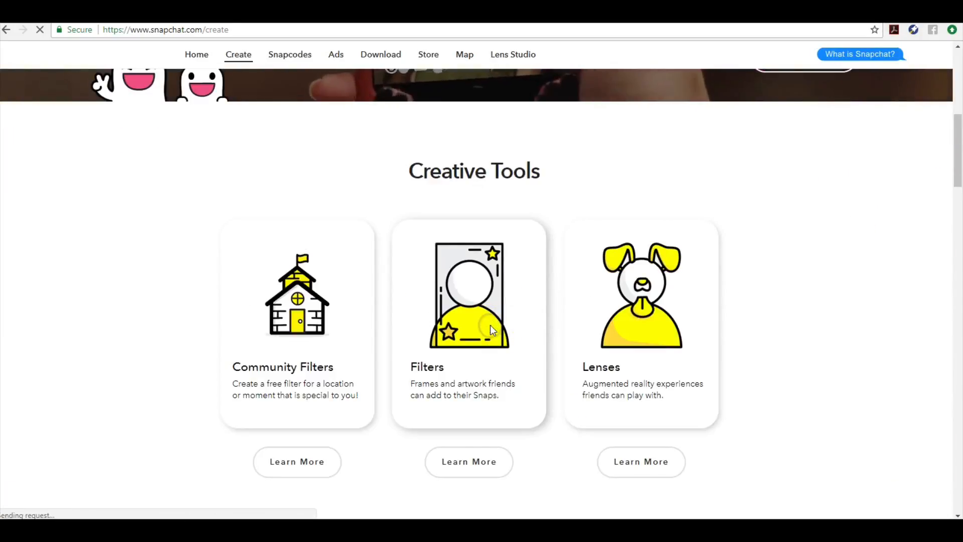
click(490, 325)
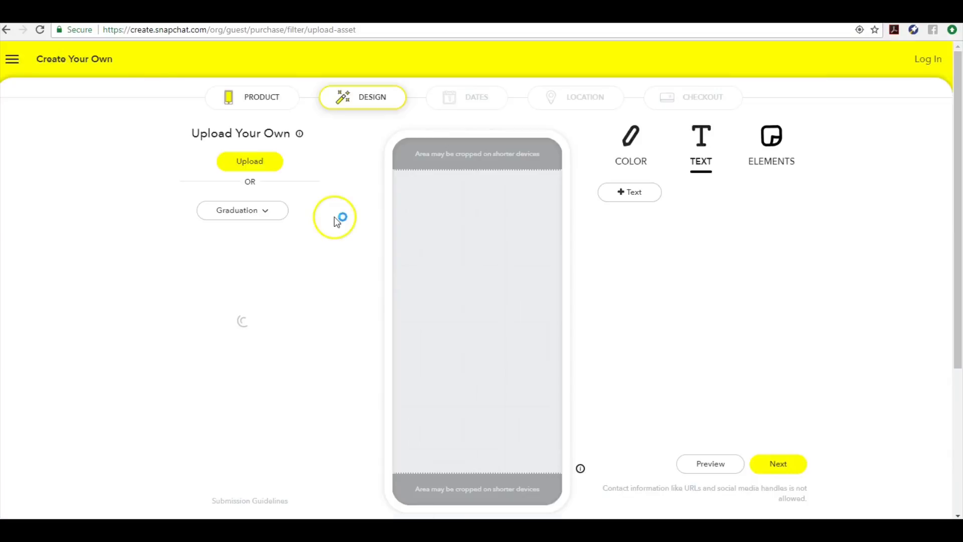
Upload the SNAP FILTER image from Quick access as the custom Class of 2022 filter design
click(255, 164)
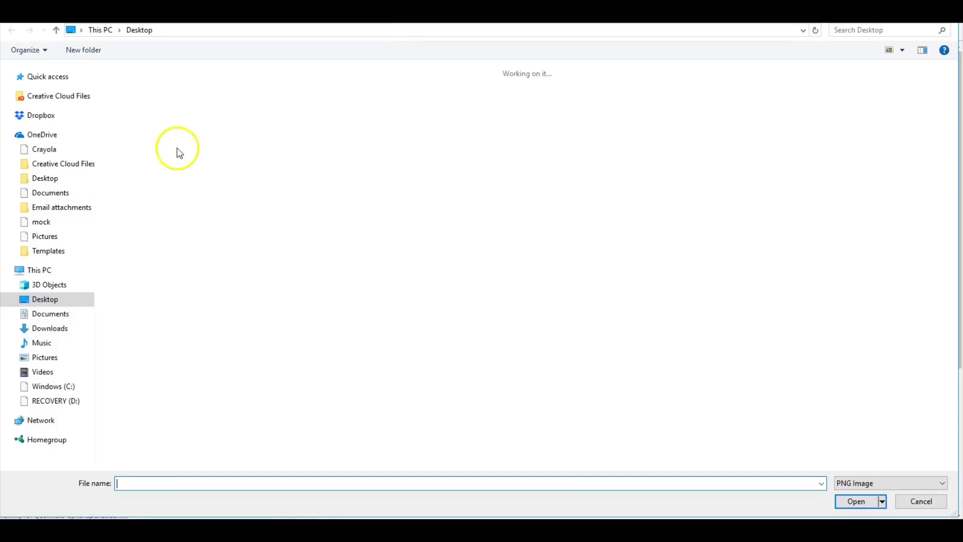
click(109, 70)
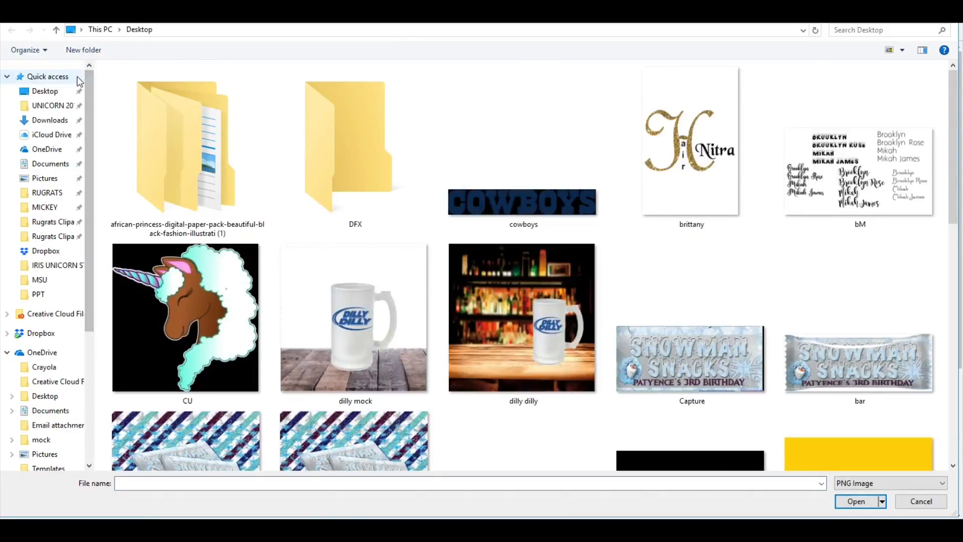
click(78, 78)
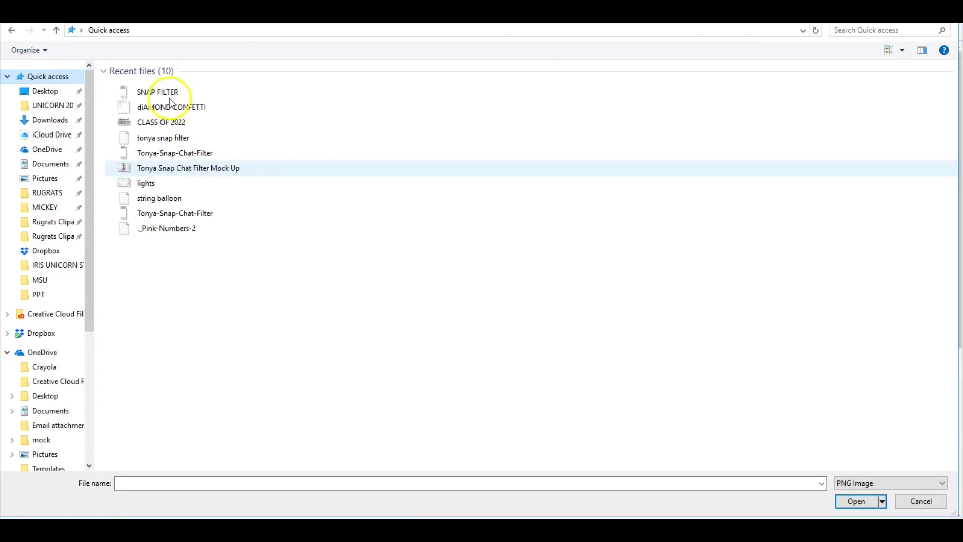
double_click(175, 240)
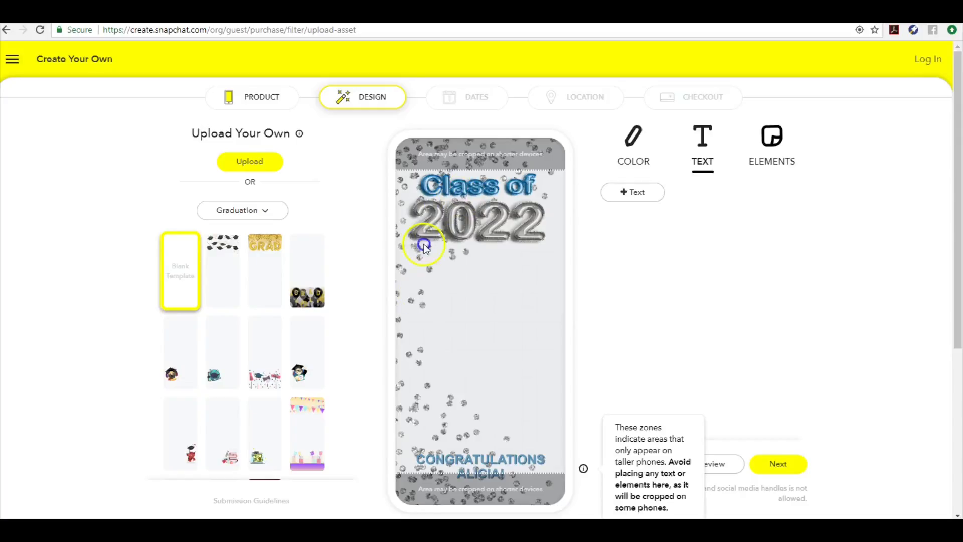
Accept the uploaded Class of 2022 filter preview and advance to the Dates step
click(507, 448)
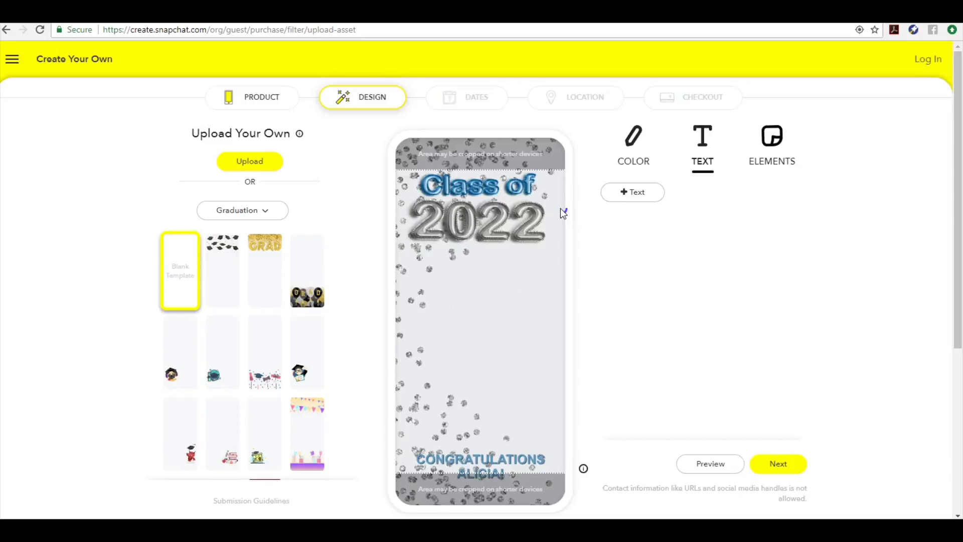
click(780, 432)
click(783, 466)
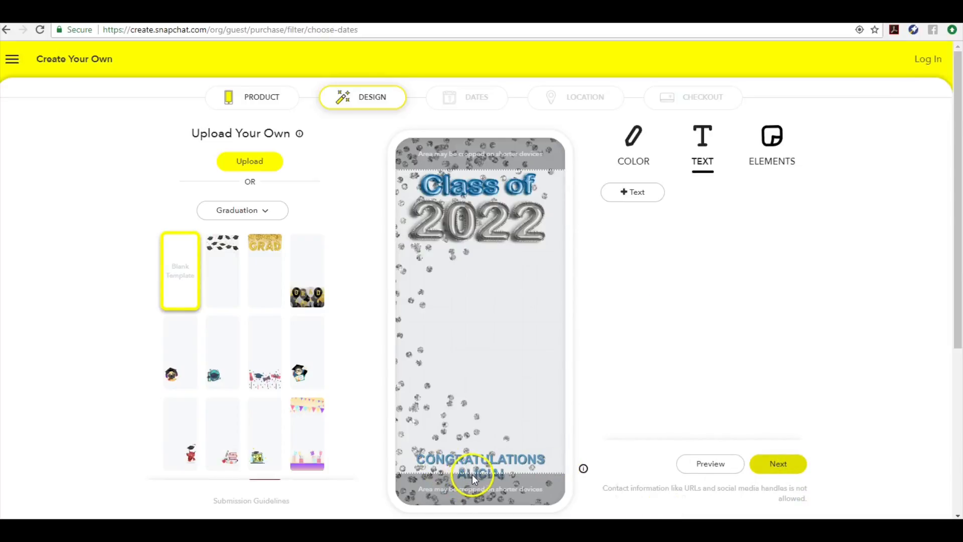
mouse_move(591, 469)
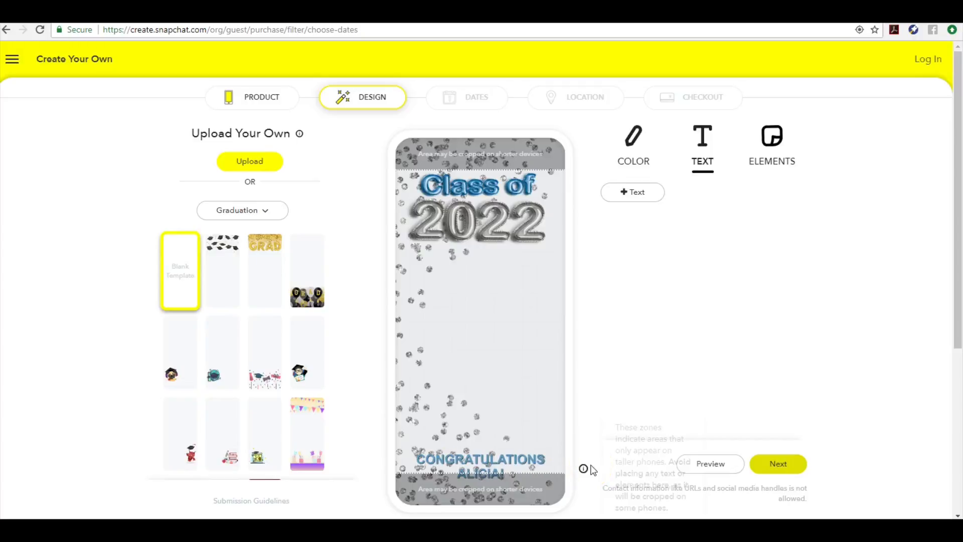
click(779, 460)
click(766, 466)
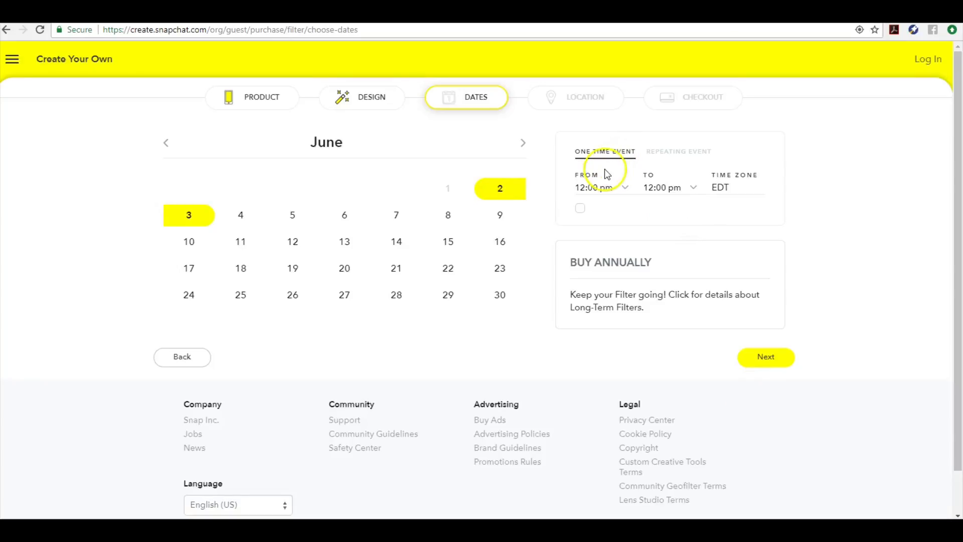
Make June 3 the end date, confirm the EDT time zone, and continue to Location
click(197, 216)
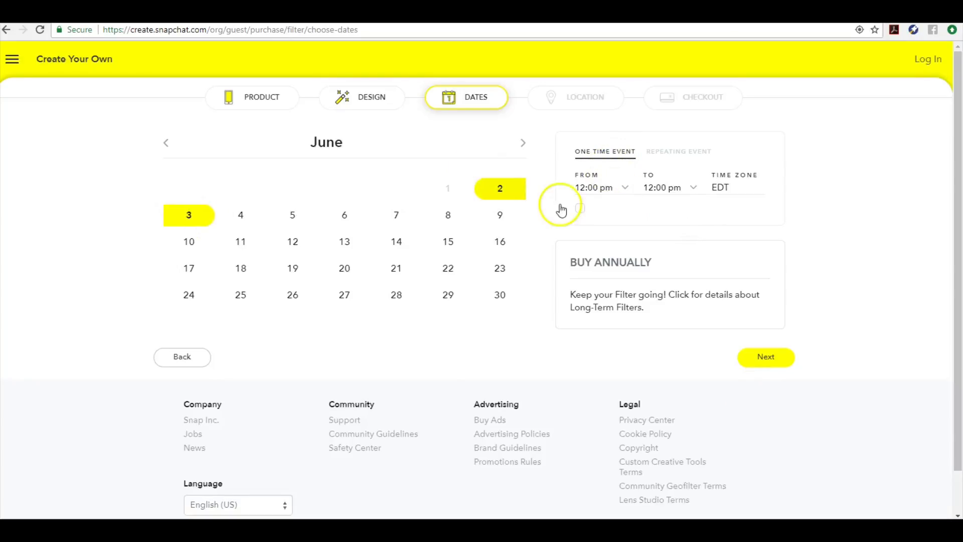
click(723, 189)
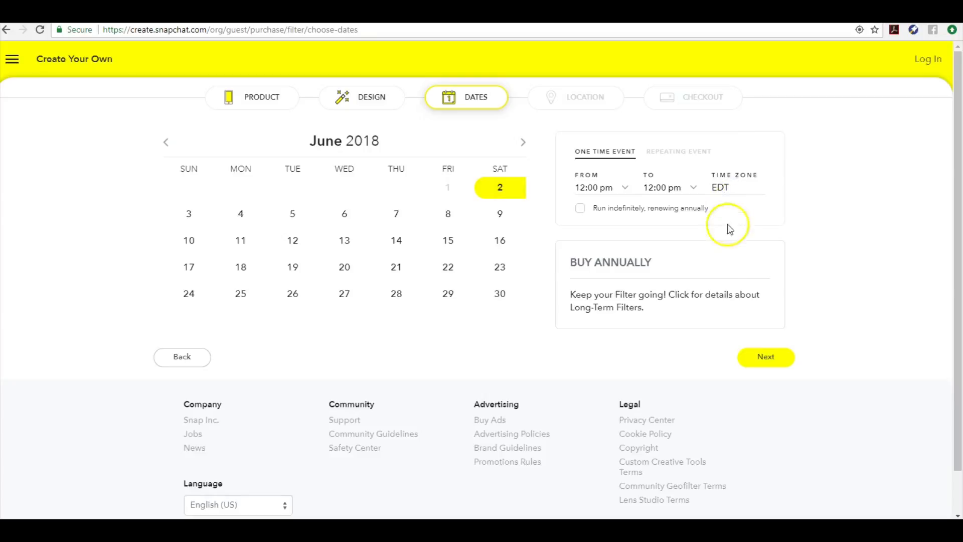
click(743, 359)
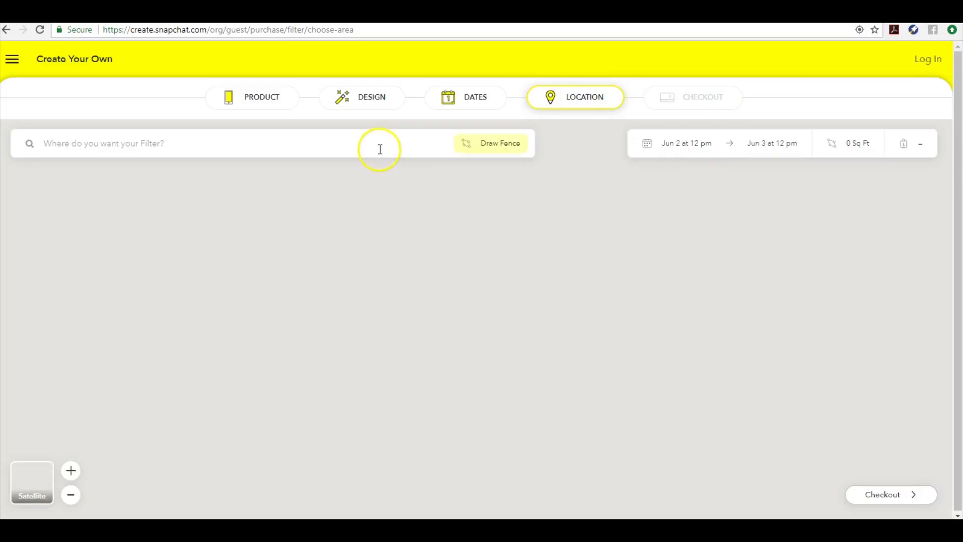
Search for the filter's street address and pick the first suggested match
click(380, 149)
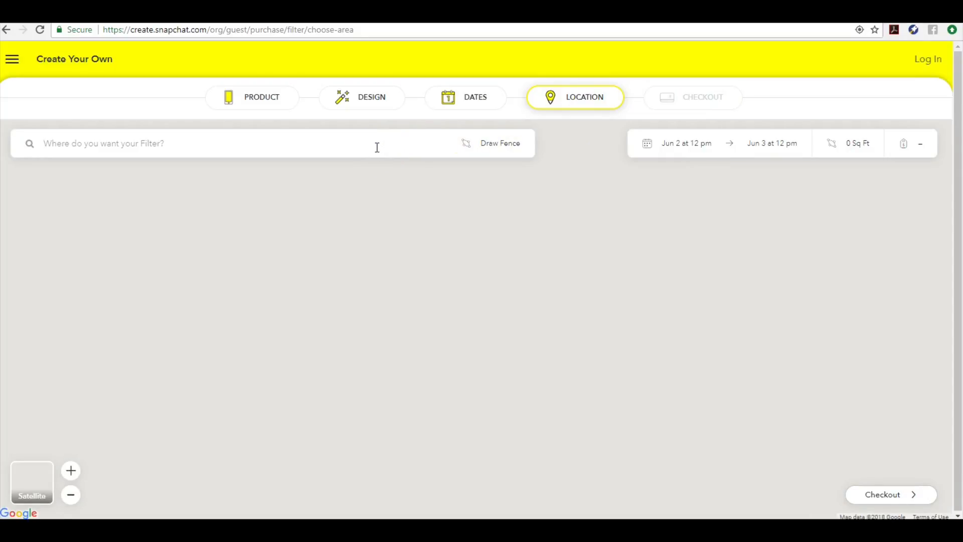
text(17040)
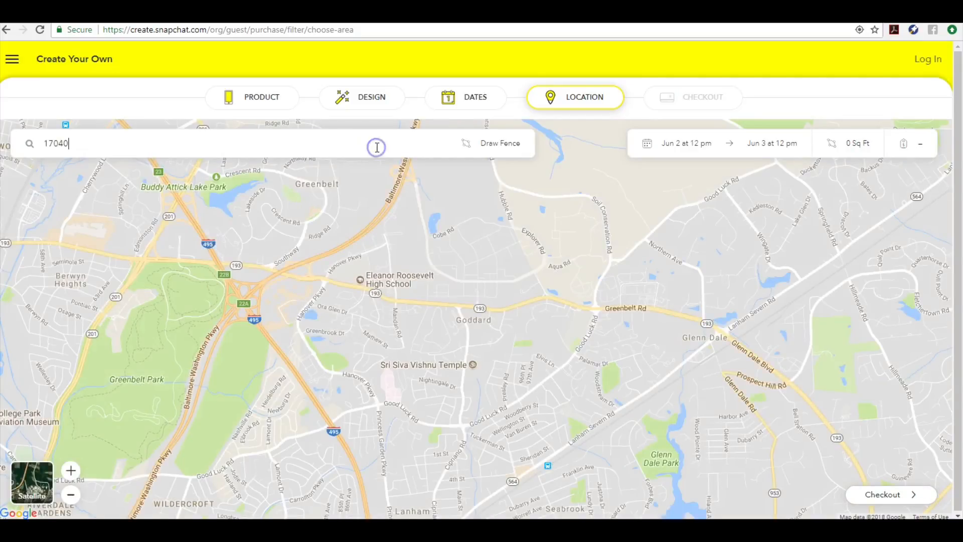
click(325, 173)
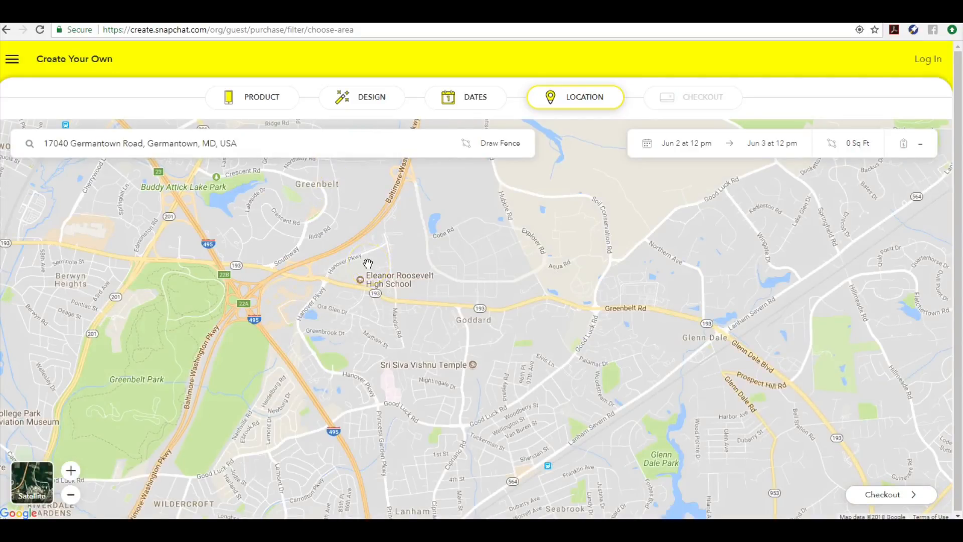
Draw the geofence and stretch its corners out to 210,129 sq ft, priced at $10.07
click(481, 144)
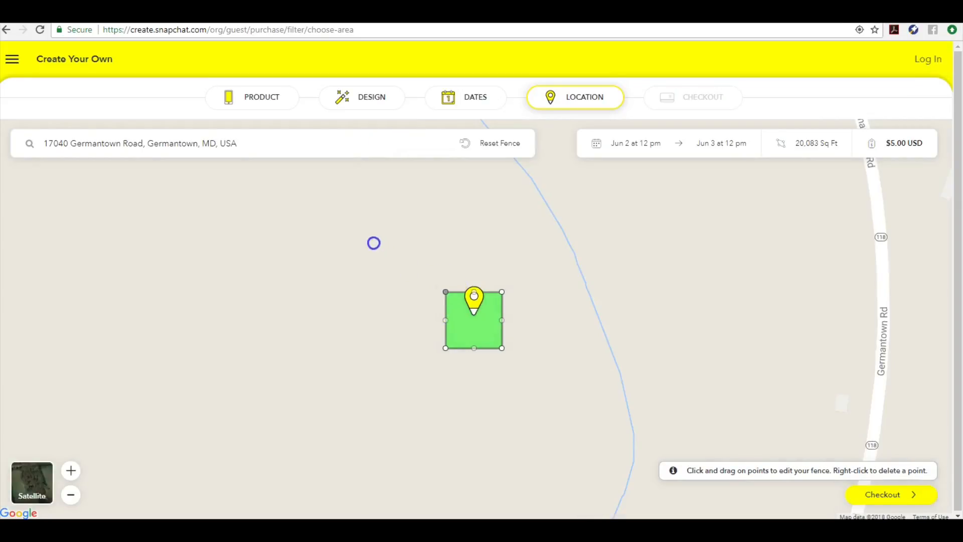
drag(374, 247, 375, 245)
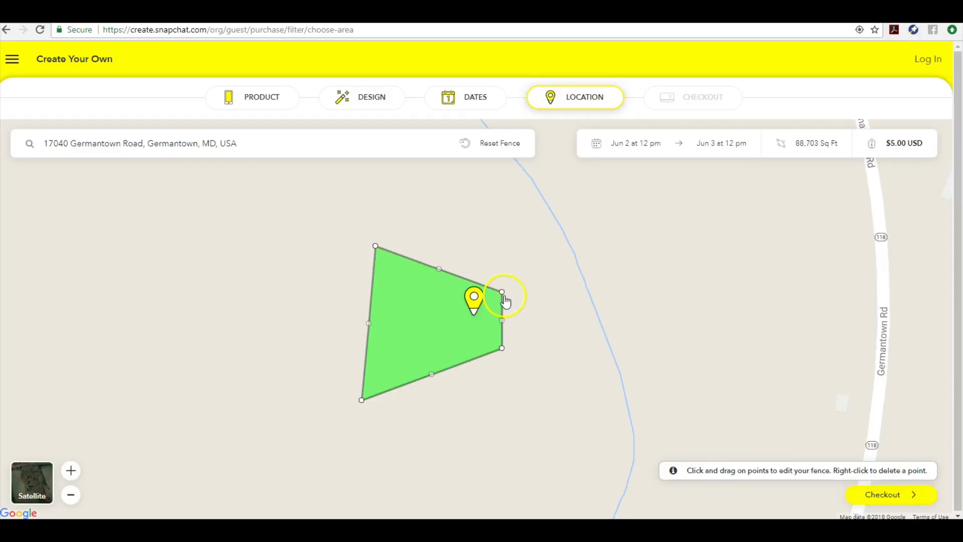
drag(504, 297, 582, 225)
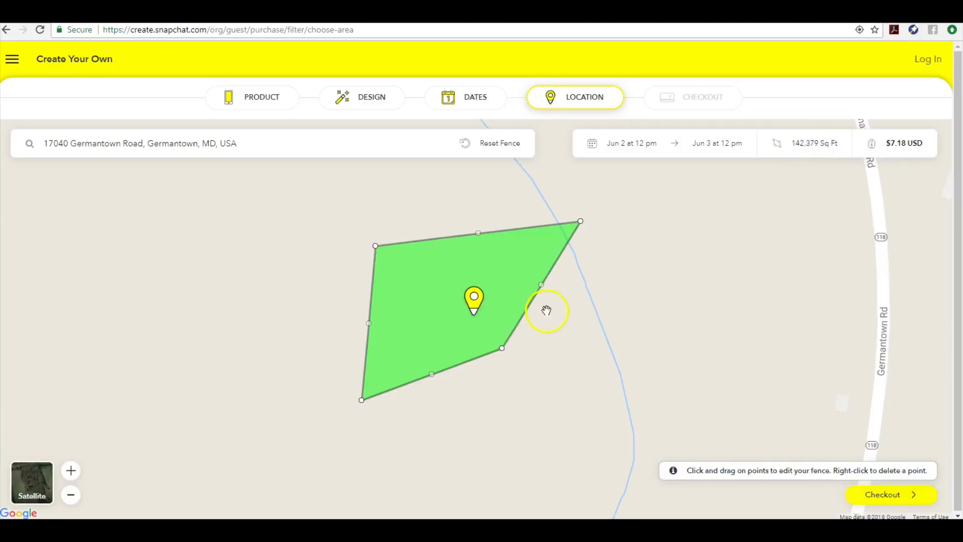
drag(503, 350, 555, 403)
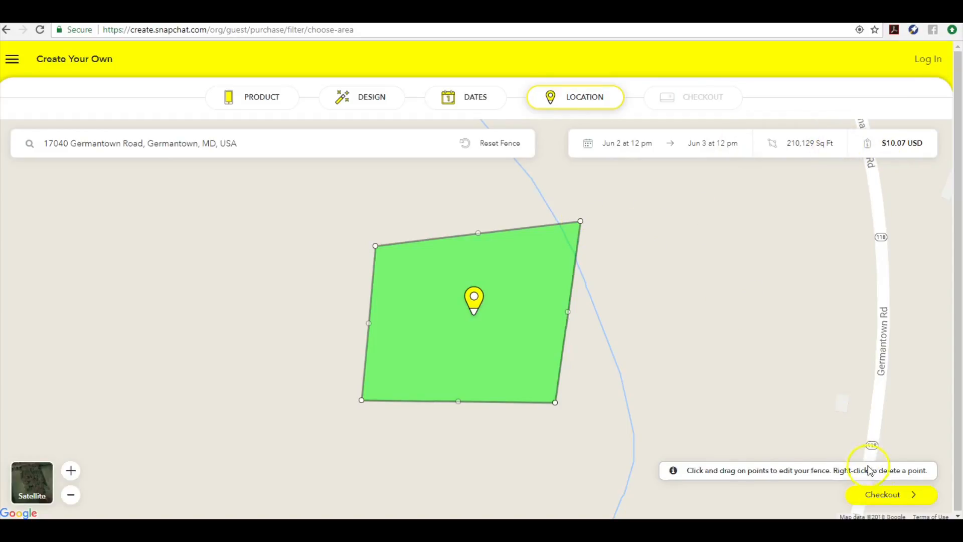
click(882, 500)
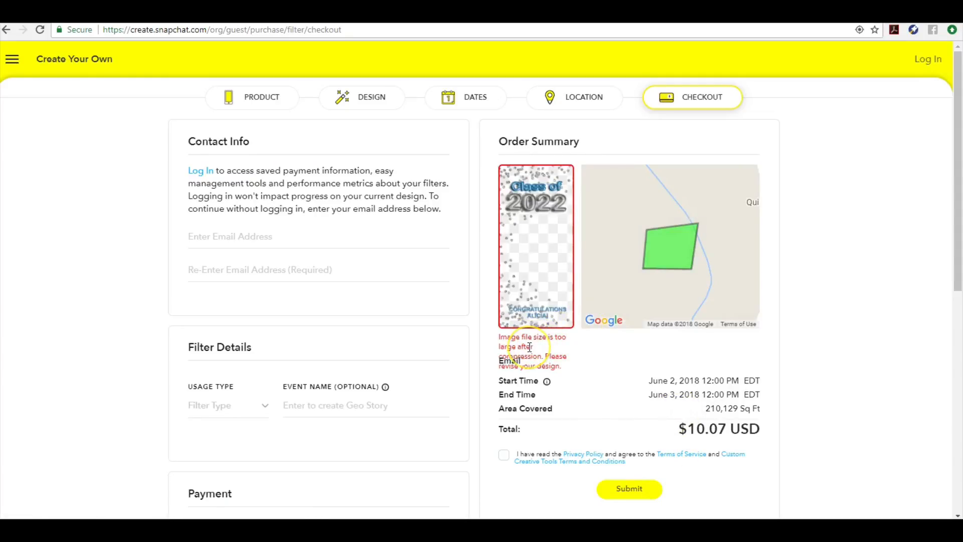
Highlight the image-too-large error in the Order Summary and open a blank browser tab
drag(569, 370, 565, 348)
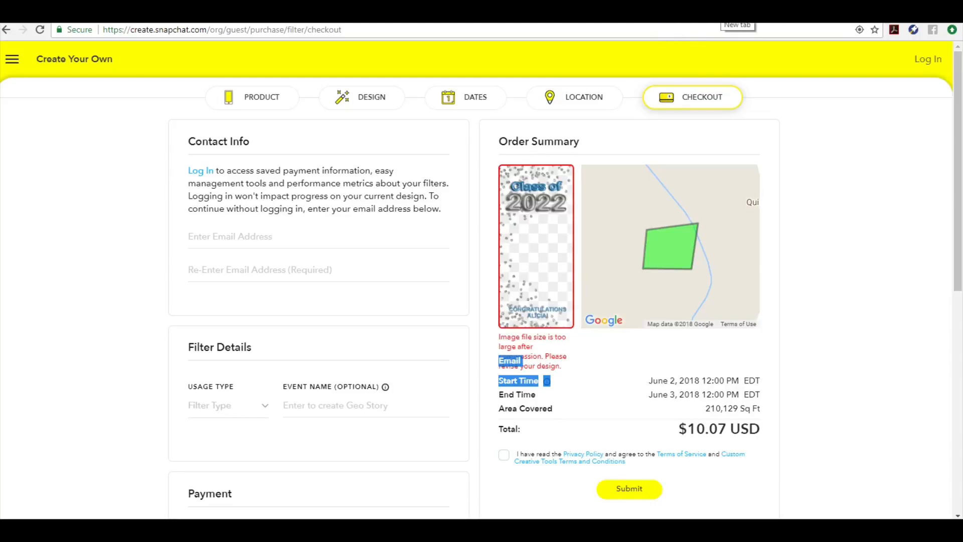
click(731, 15)
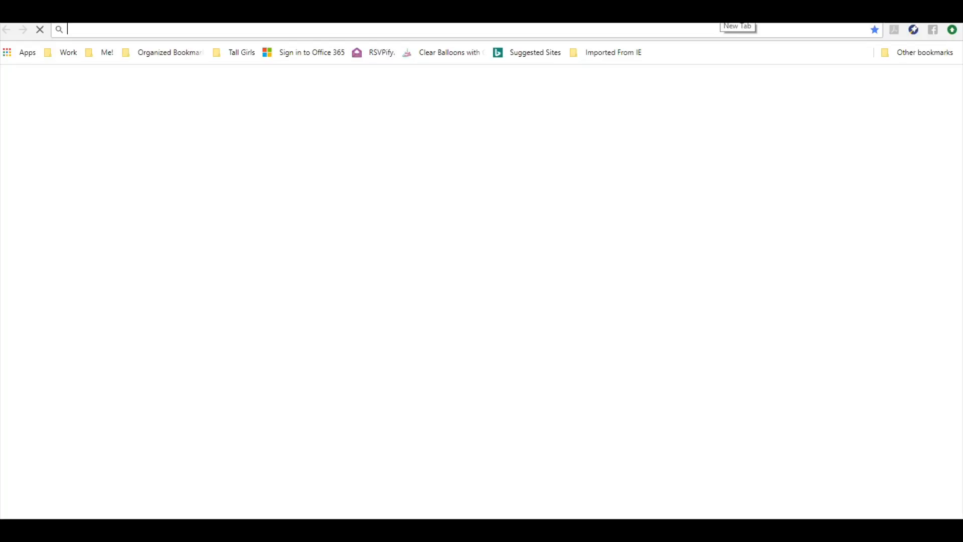
Compress SNAP FILTER.png on tinypng.com from 1.3 MB to 366.2 KB and download it
text(TINYPNG.C)
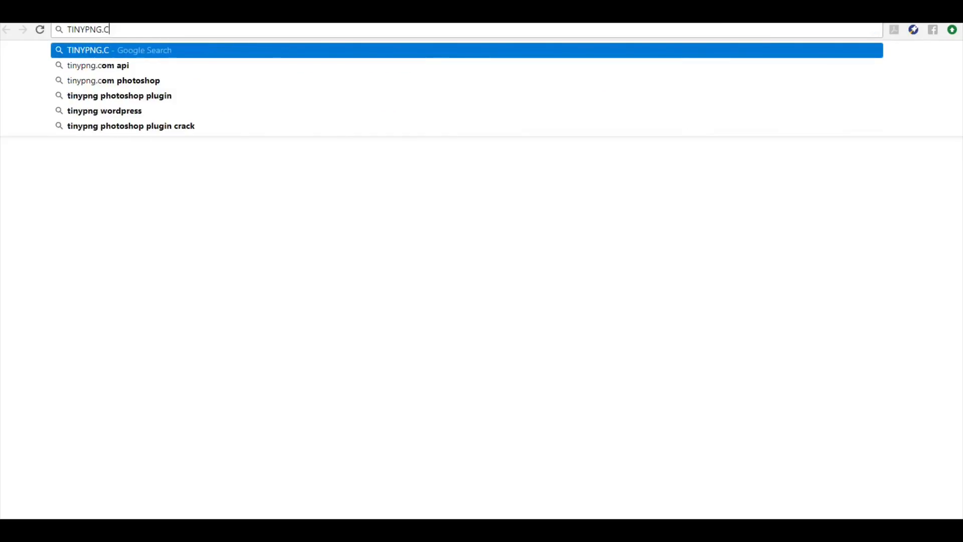
text(OM)
key(Return)
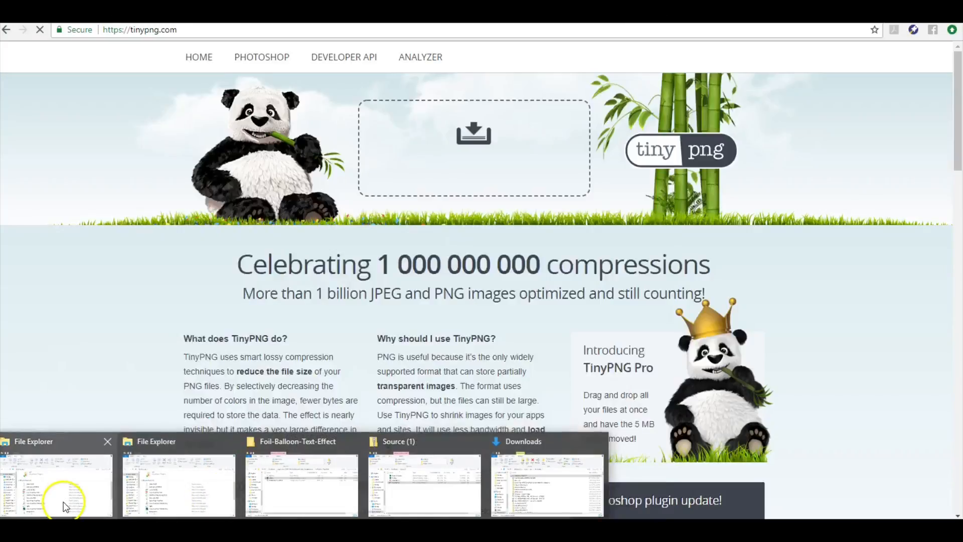
click(63, 501)
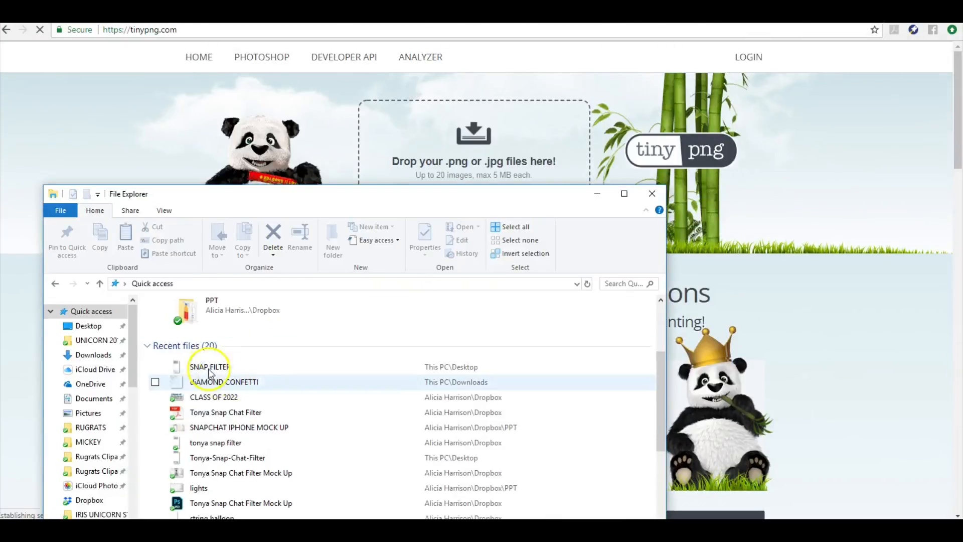
drag(210, 366, 384, 201)
drag(411, 161, 419, 148)
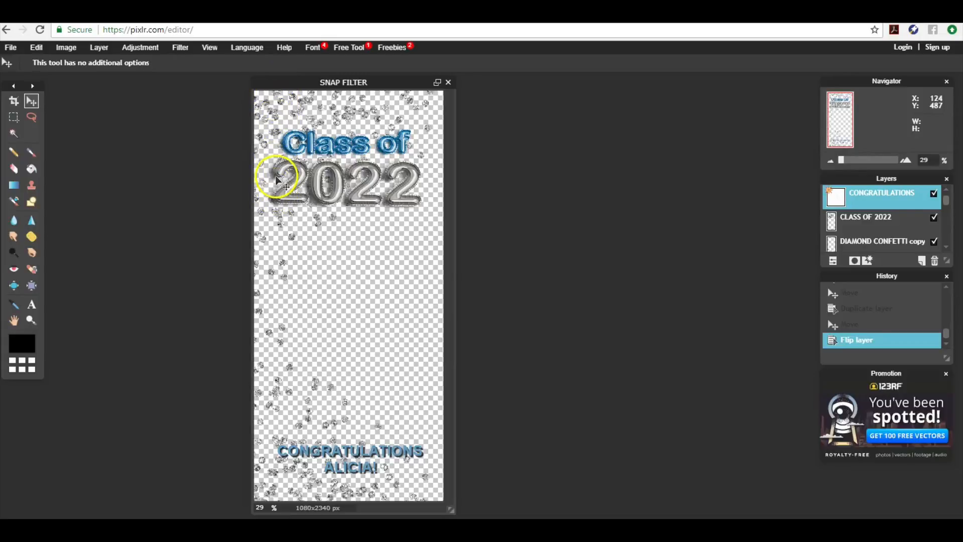
drag(277, 124, 278, 127)
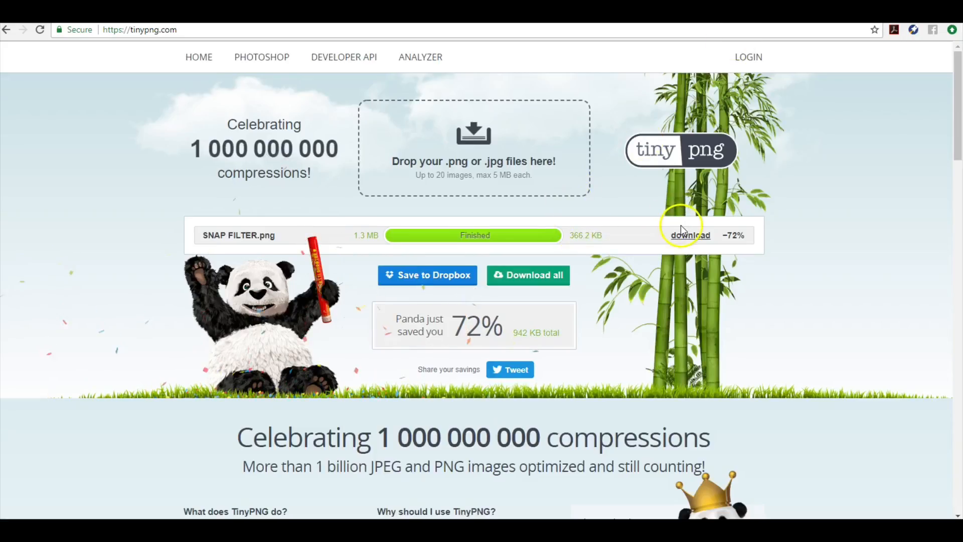
click(687, 238)
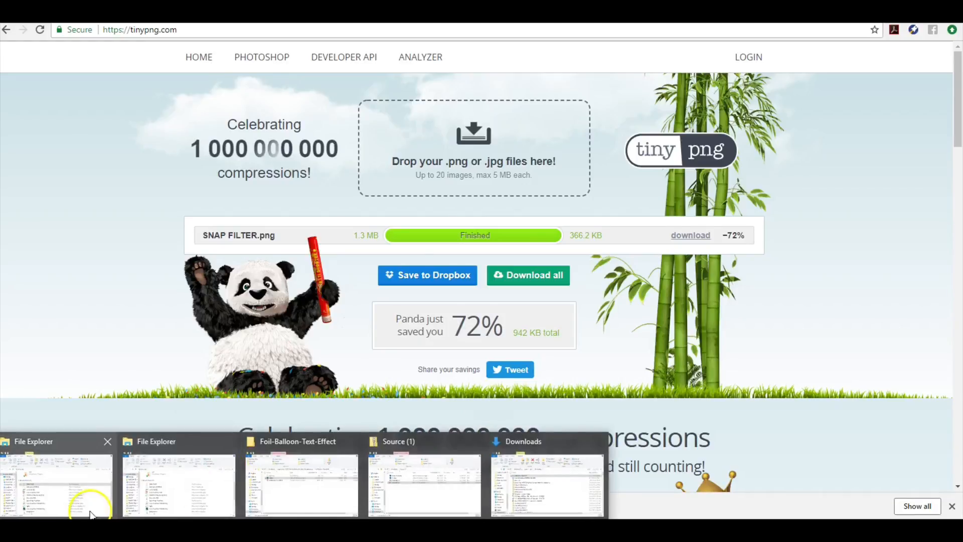
Sort Downloads by newest and drop the downloaded SNAP FILTER into TinyPNG, shrinking it to 334.4 KB
click(86, 504)
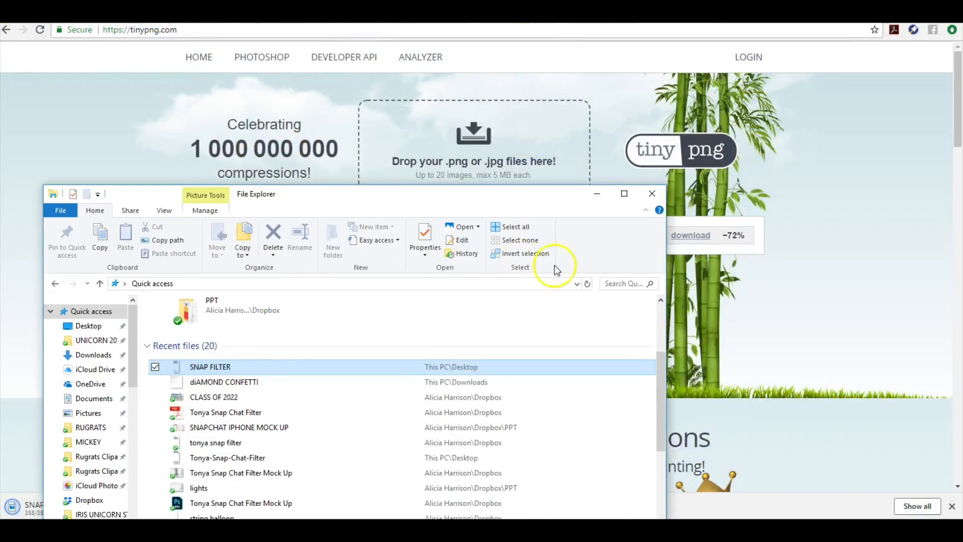
click(586, 284)
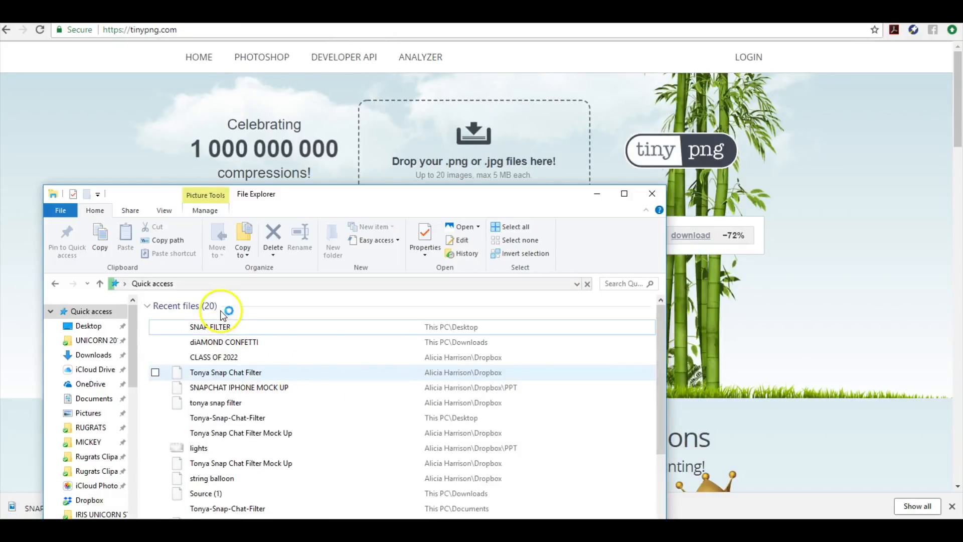
click(93, 354)
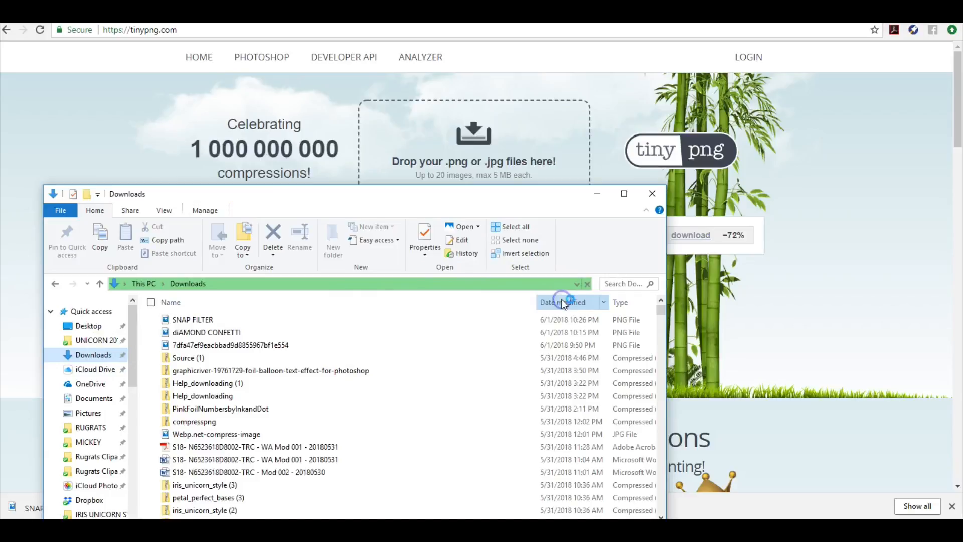
click(204, 317)
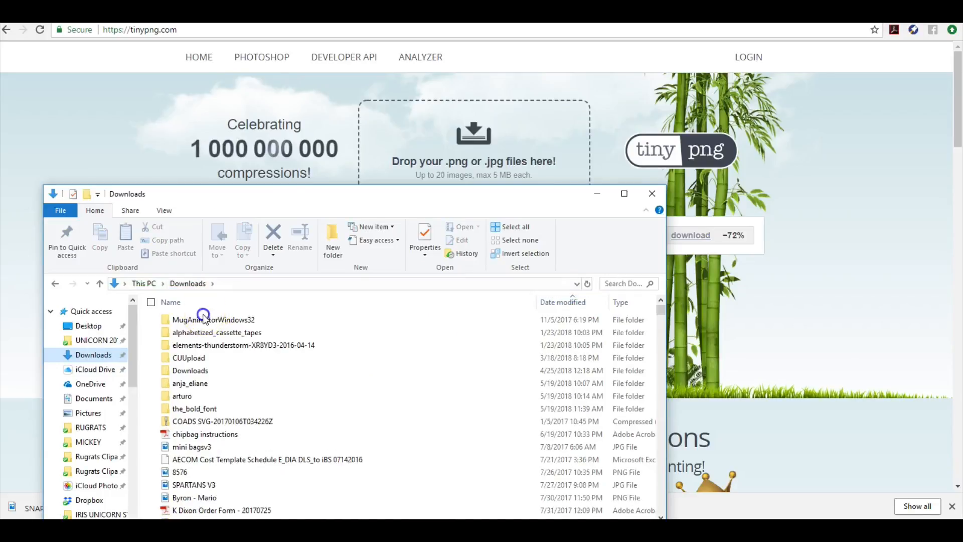
click(578, 302)
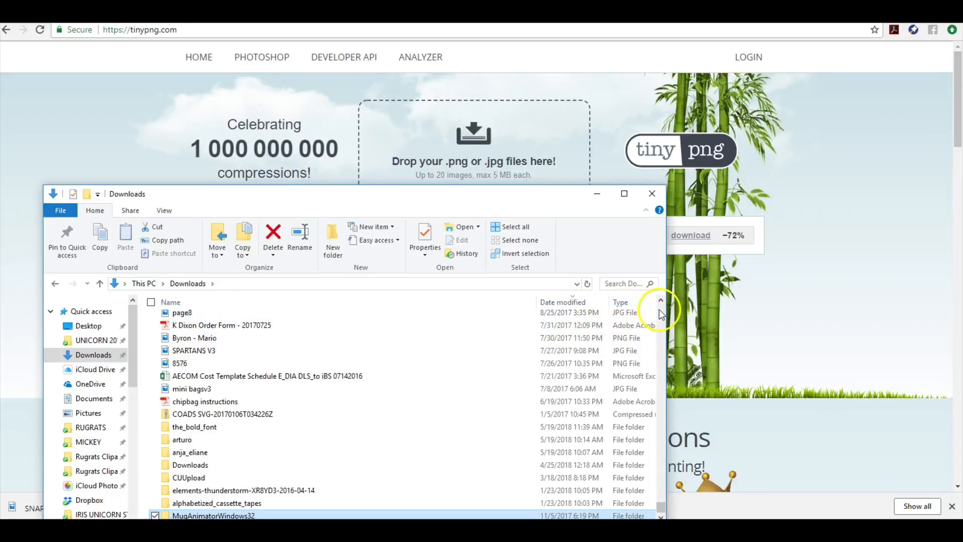
drag(660, 505, 664, 297)
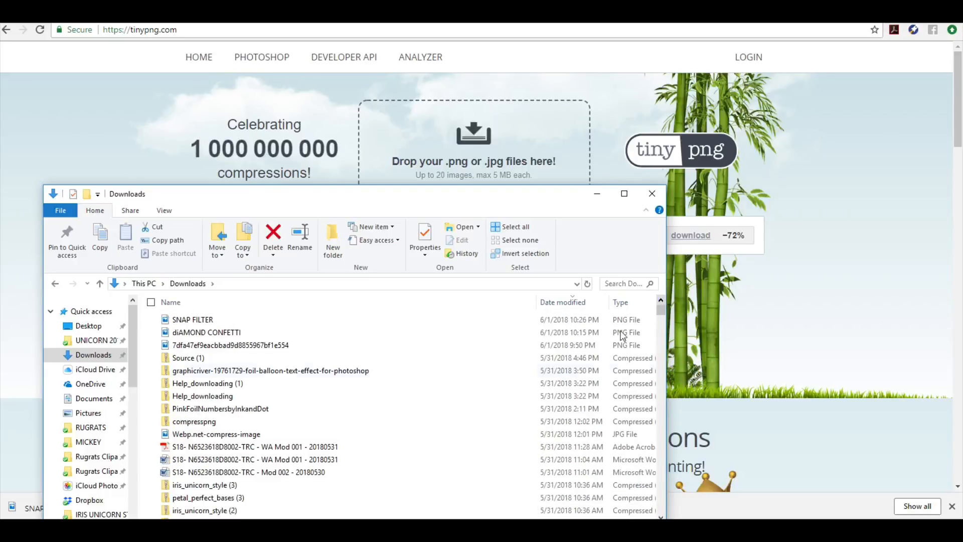
drag(193, 319, 405, 149)
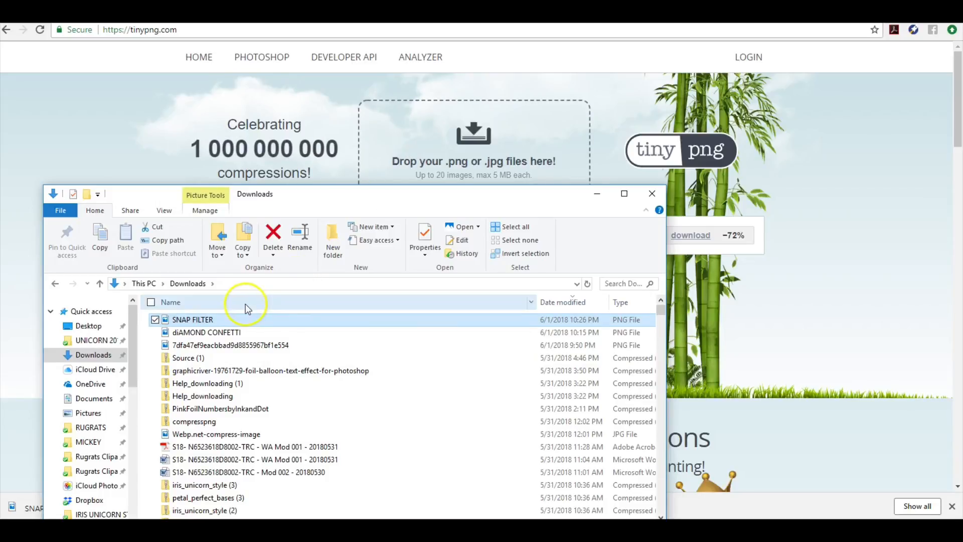
click(199, 320)
drag(398, 148, 425, 146)
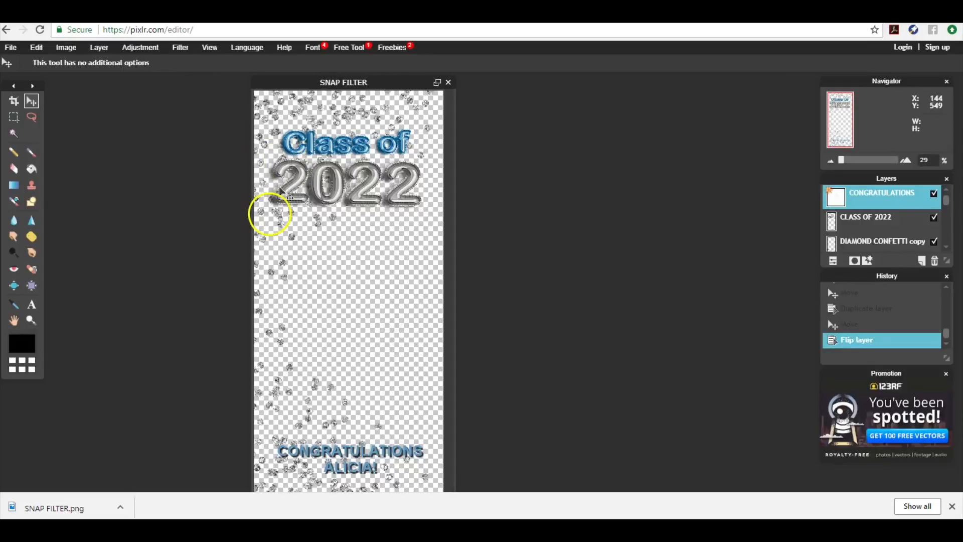
Delete the DIAMOND CONFETTI copy layer from the filter
click(263, 212)
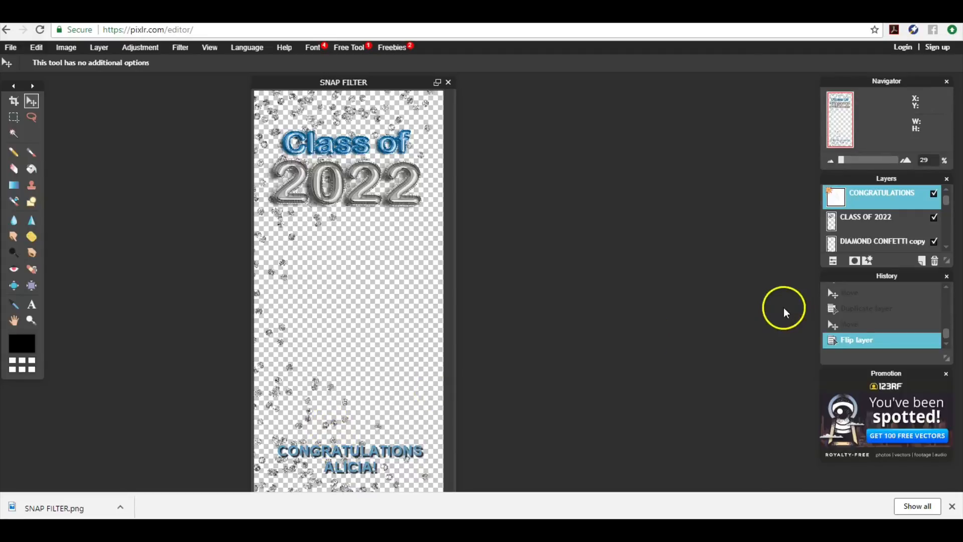
click(858, 242)
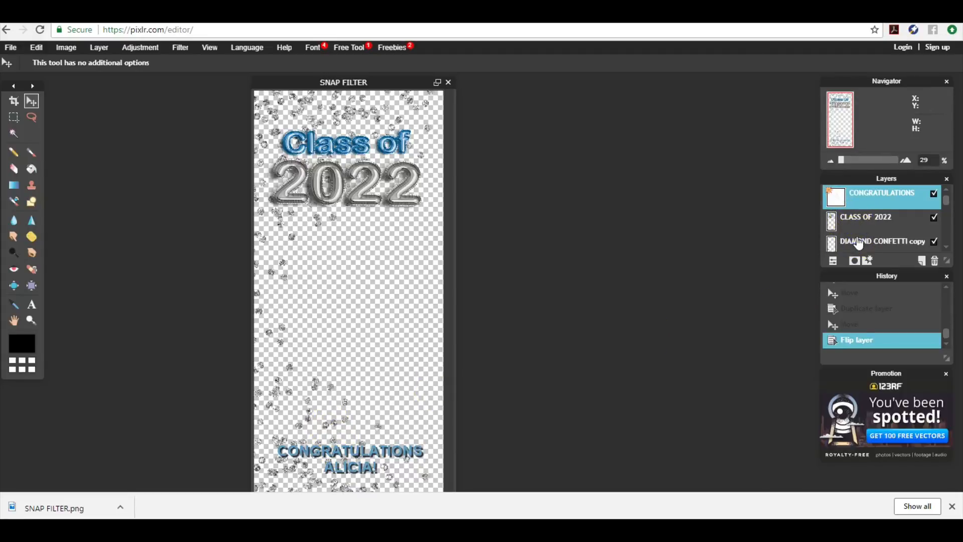
click(858, 242)
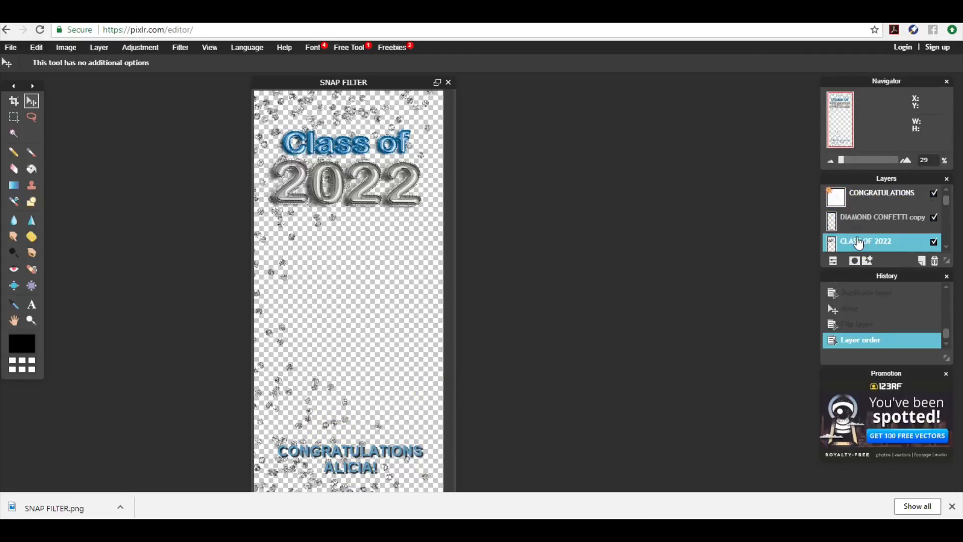
click(856, 230)
right_click(856, 231)
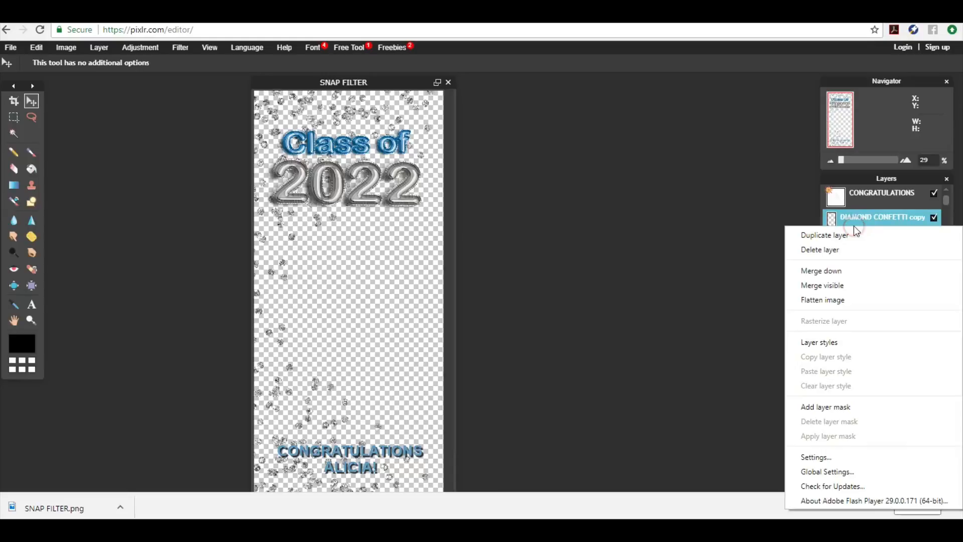
click(829, 249)
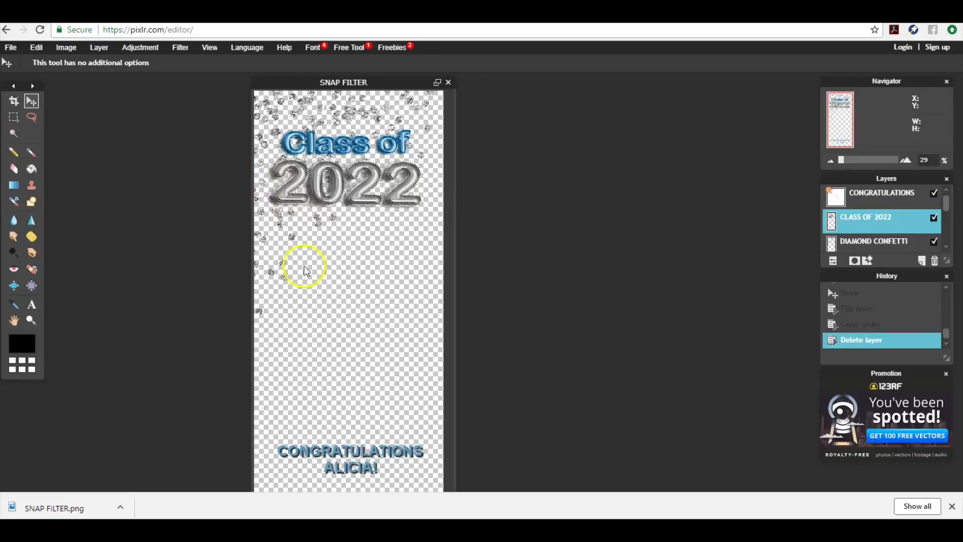
Nudge the CONGRATULATIONS text layer slightly upward
click(326, 449)
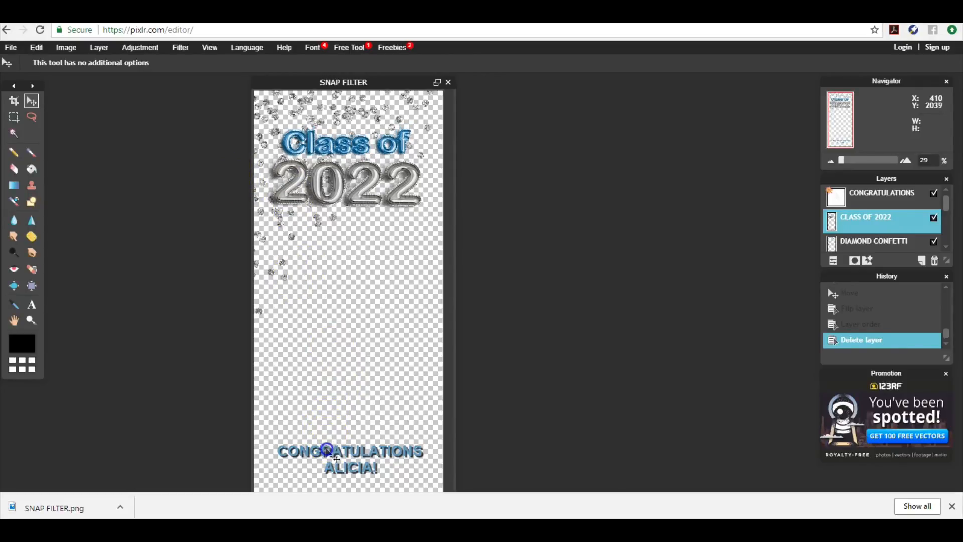
click(353, 465)
click(903, 193)
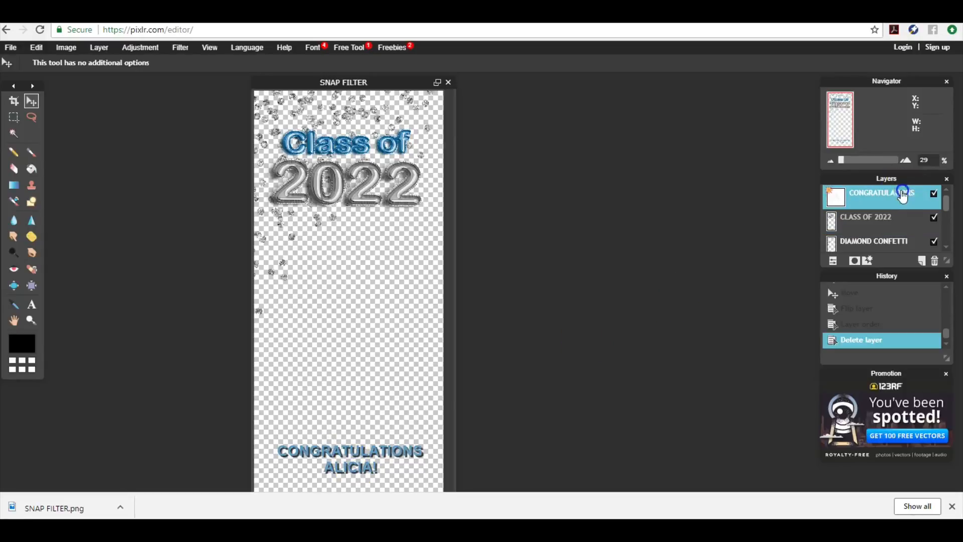
drag(339, 455, 341, 444)
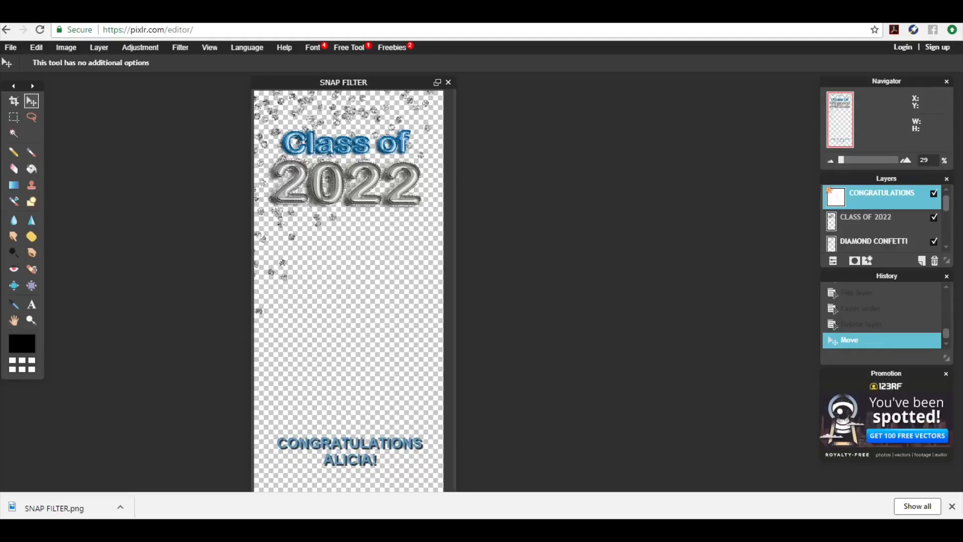
click(6, 47)
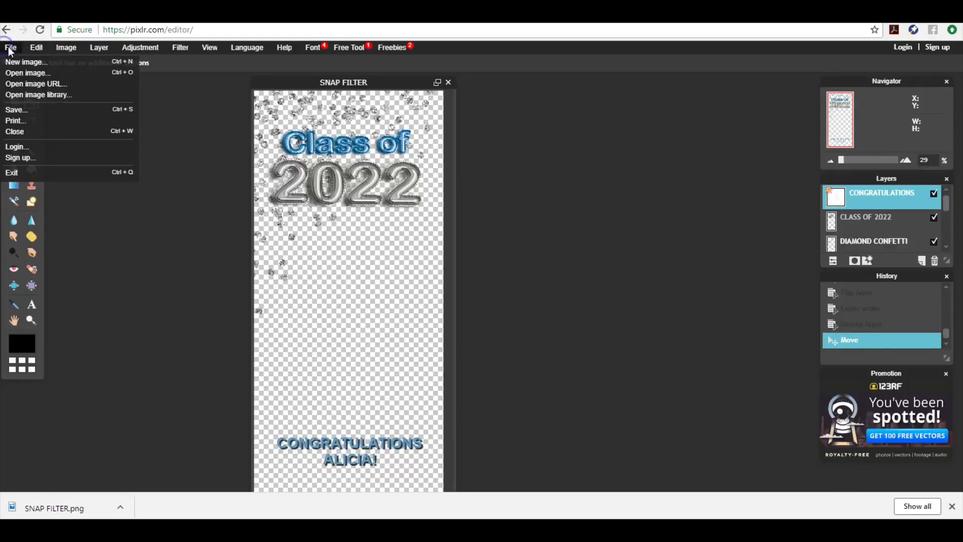
Save the filter in PNG format to keep transparency, named SNAP FILTER 2 on the Desktop
click(15, 108)
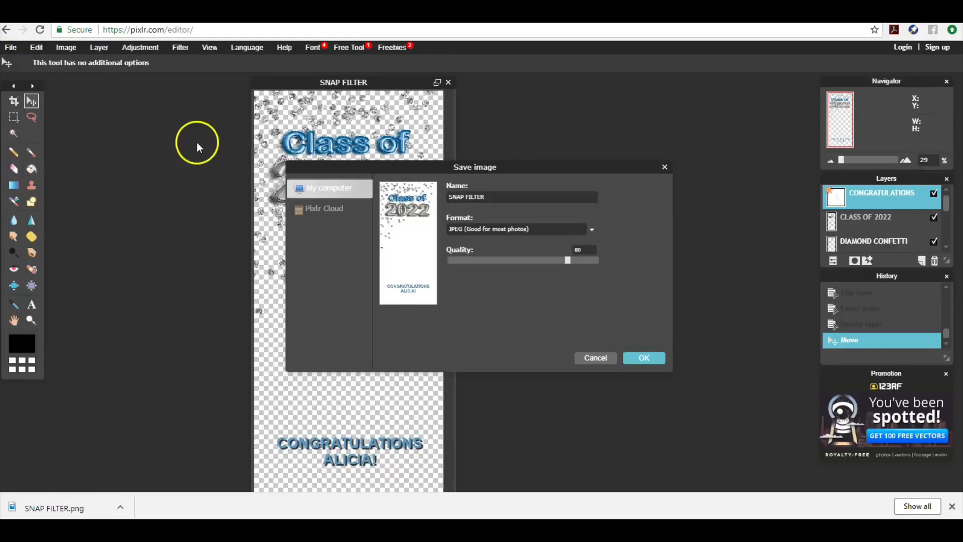
click(592, 230)
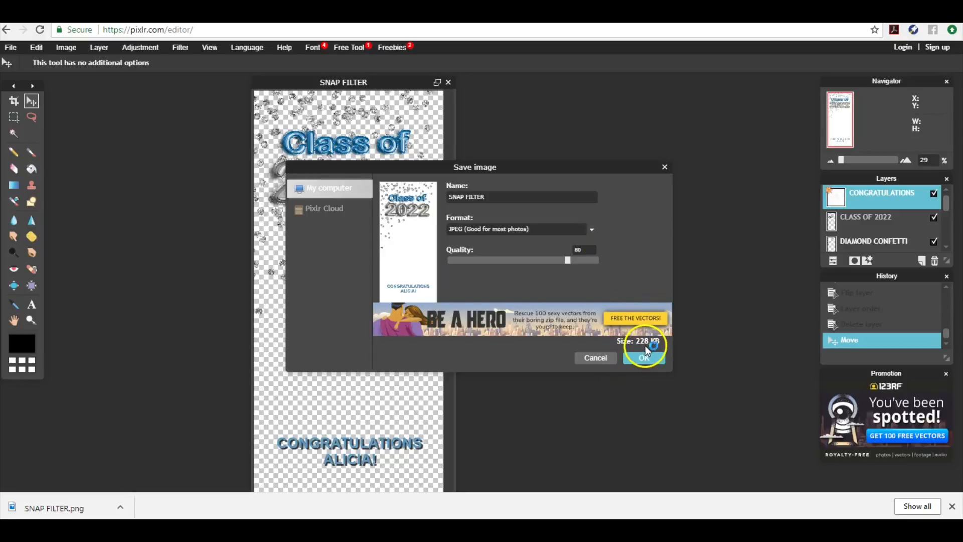
click(593, 232)
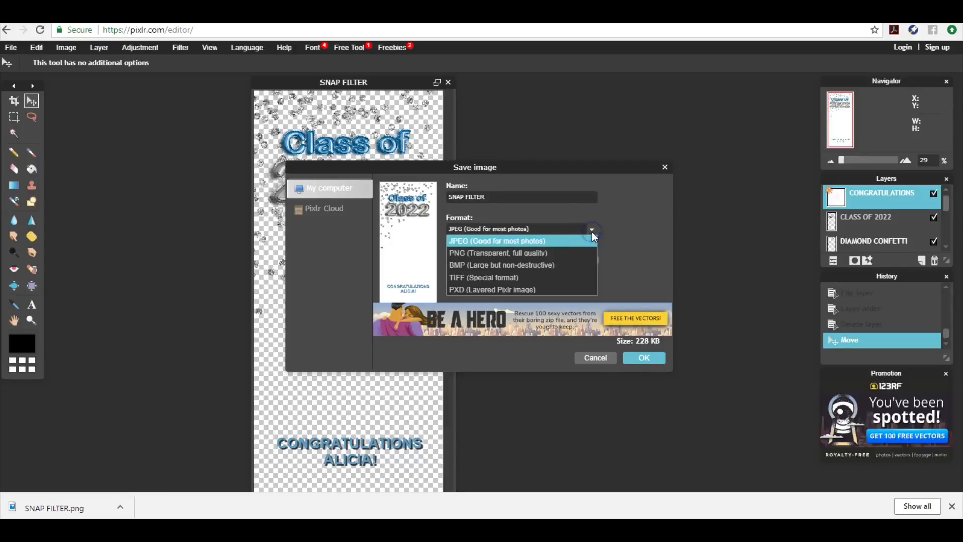
click(577, 253)
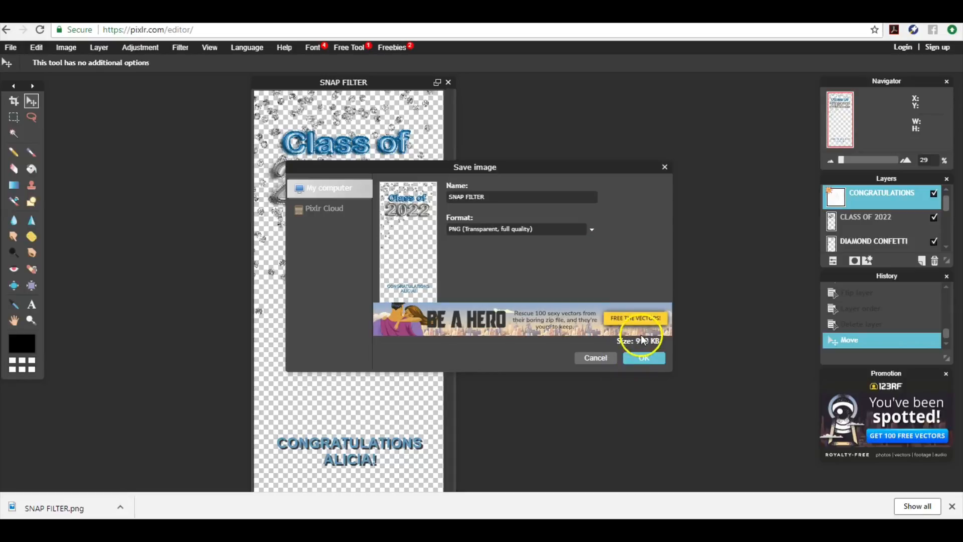
click(644, 357)
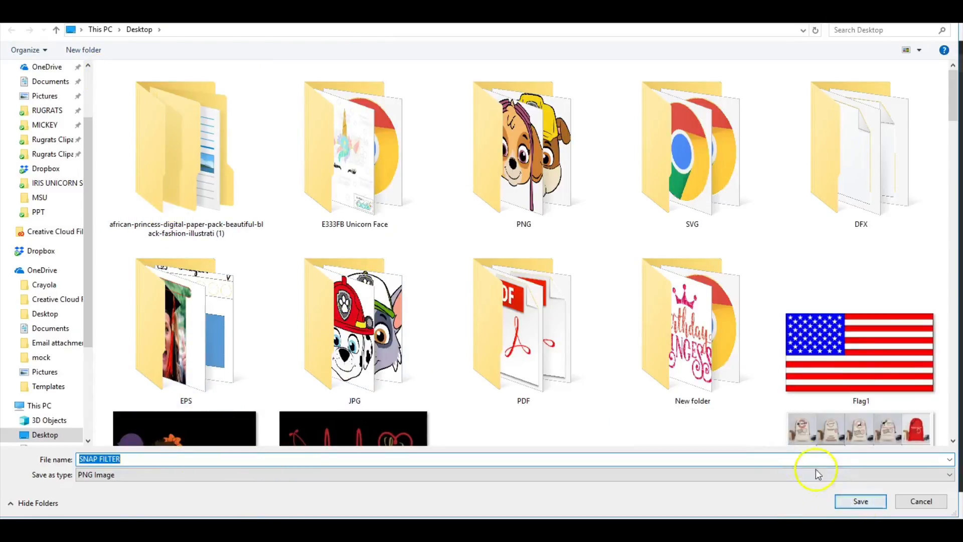
click(800, 457)
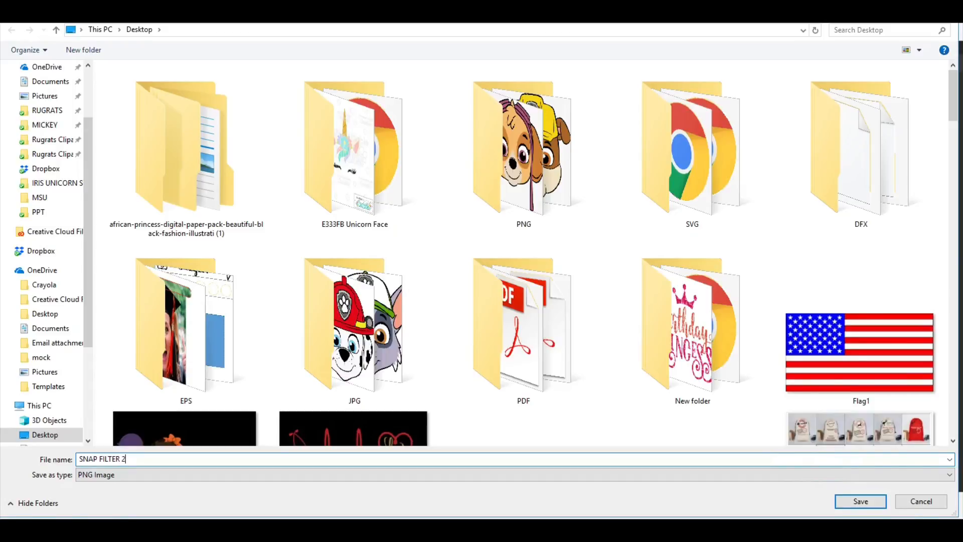
key(Return)
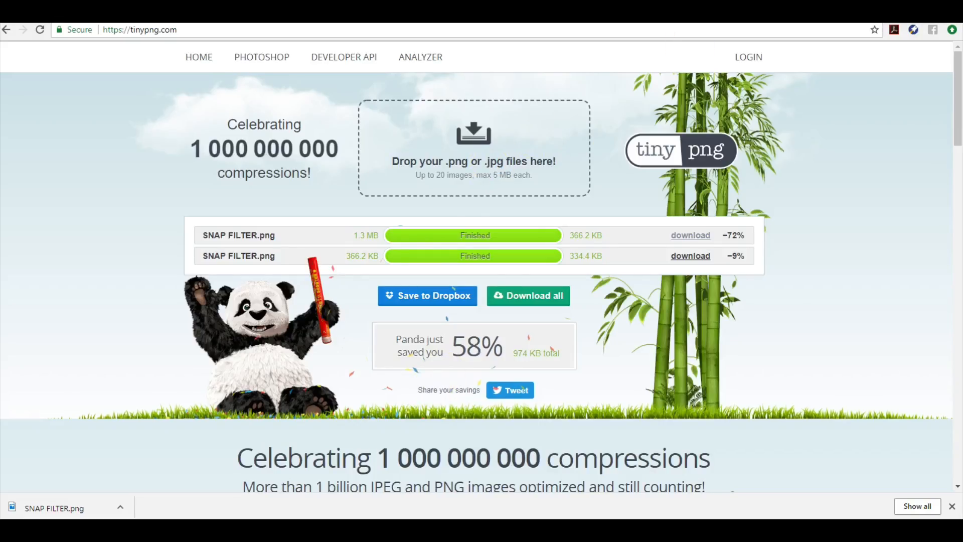
Bring a File Explorer window up over the TinyPNG results from the taskbar
mouse_move(269, 510)
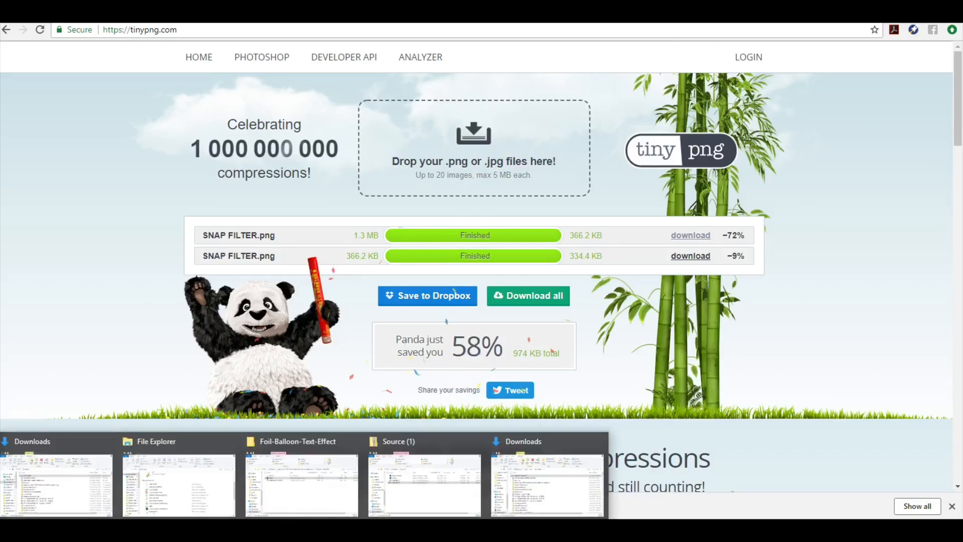
click(54, 483)
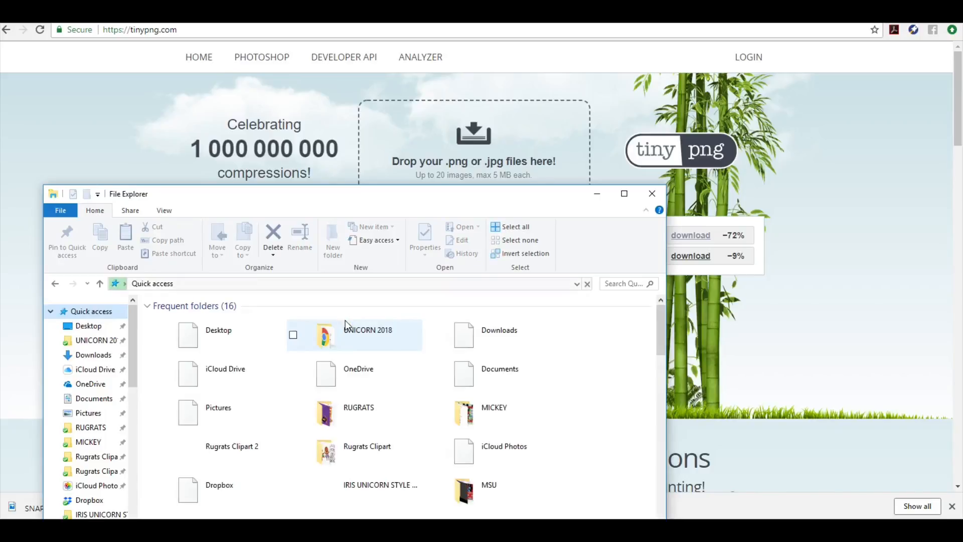
Search the Desktop folder in File Explorer for 'SNAP FILTER 2', then bring TinyPNG back to the front
click(663, 389)
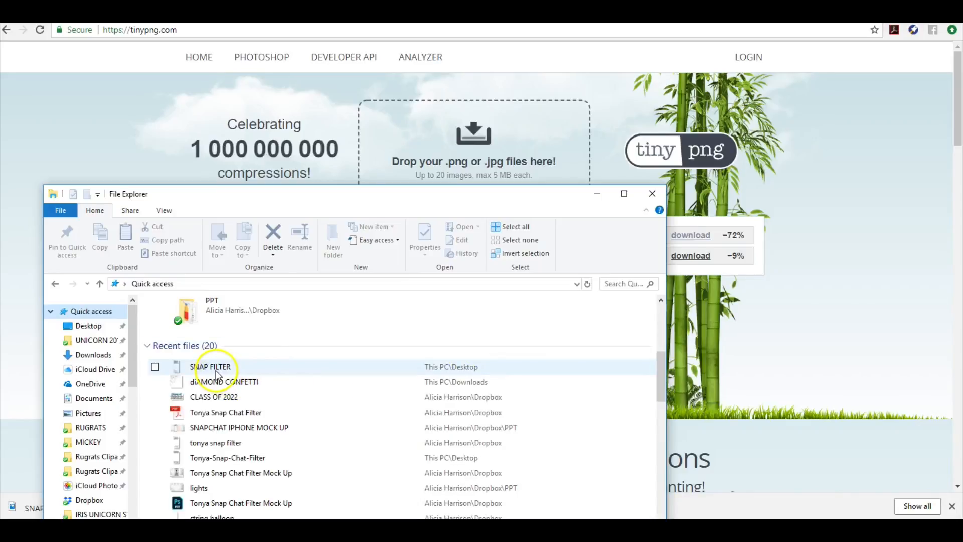
click(93, 325)
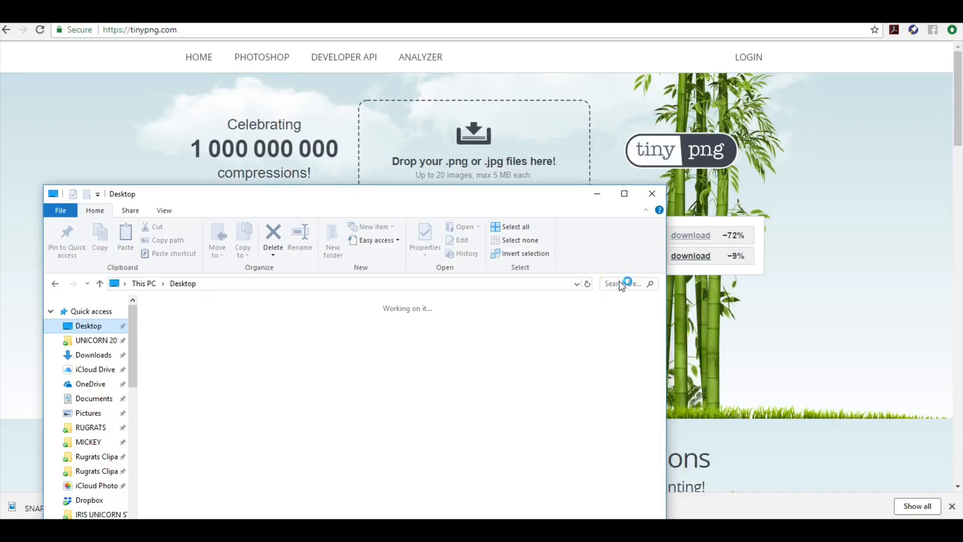
click(618, 282)
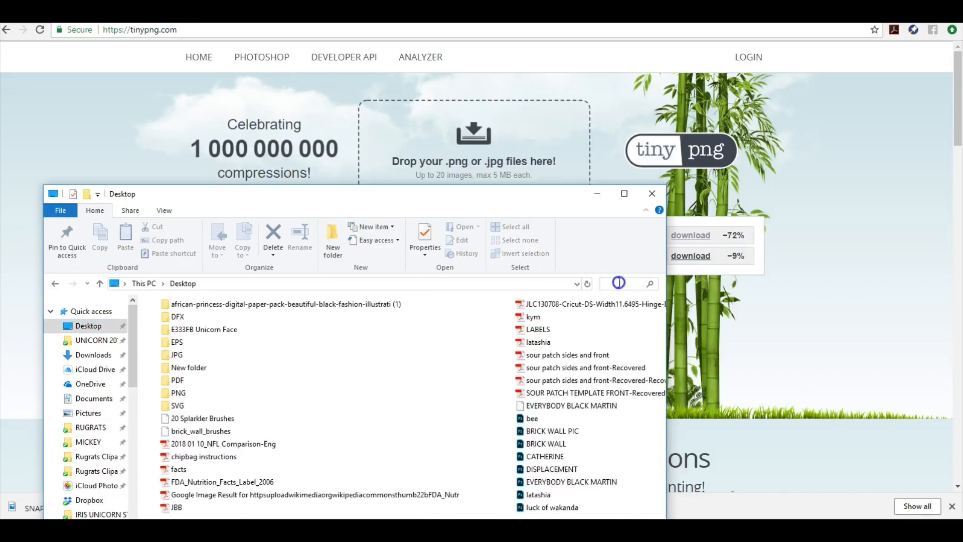
text(SNAP FILT)
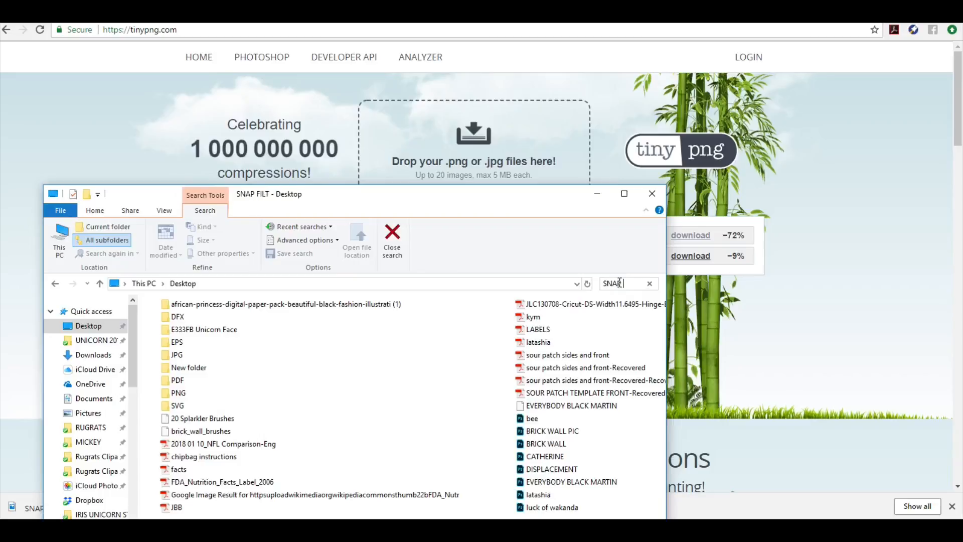
text(ER 2)
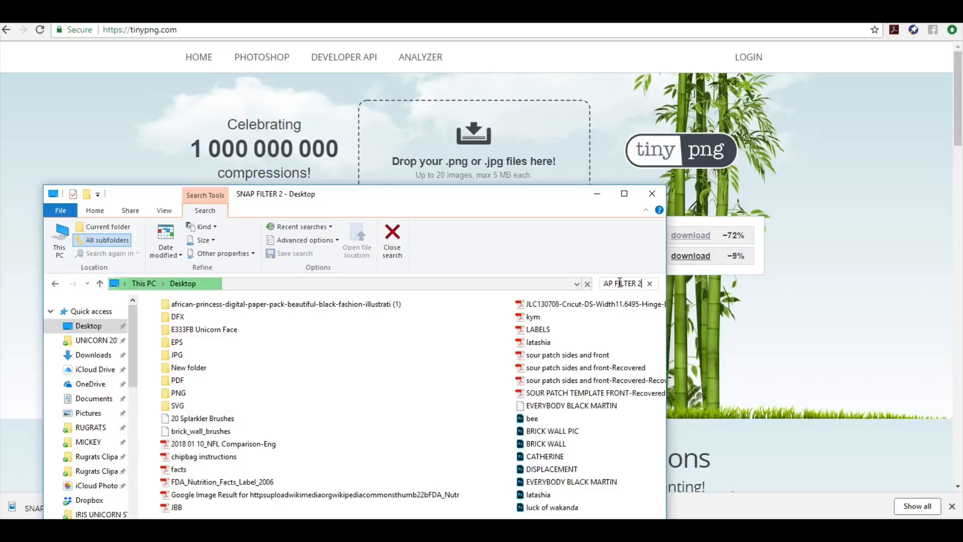
click(798, 291)
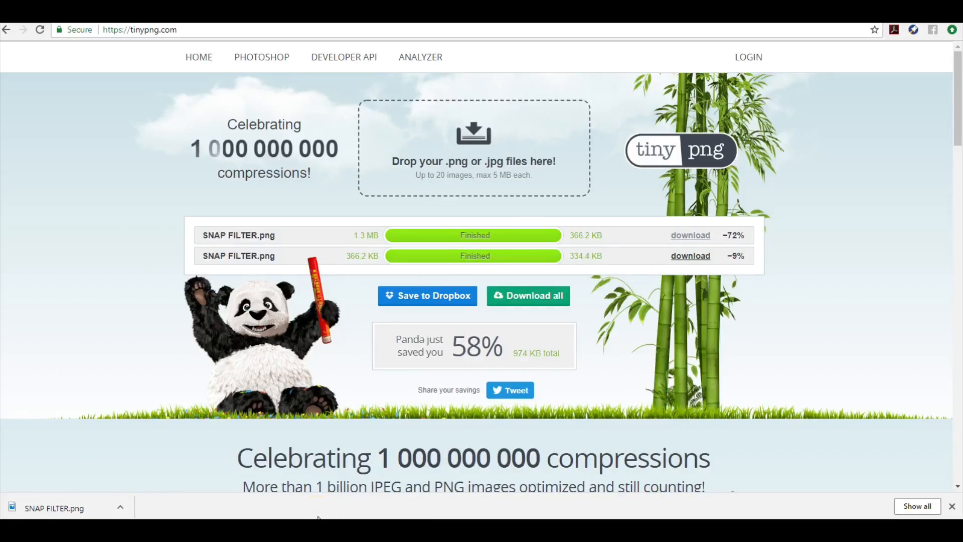
mouse_move(220, 529)
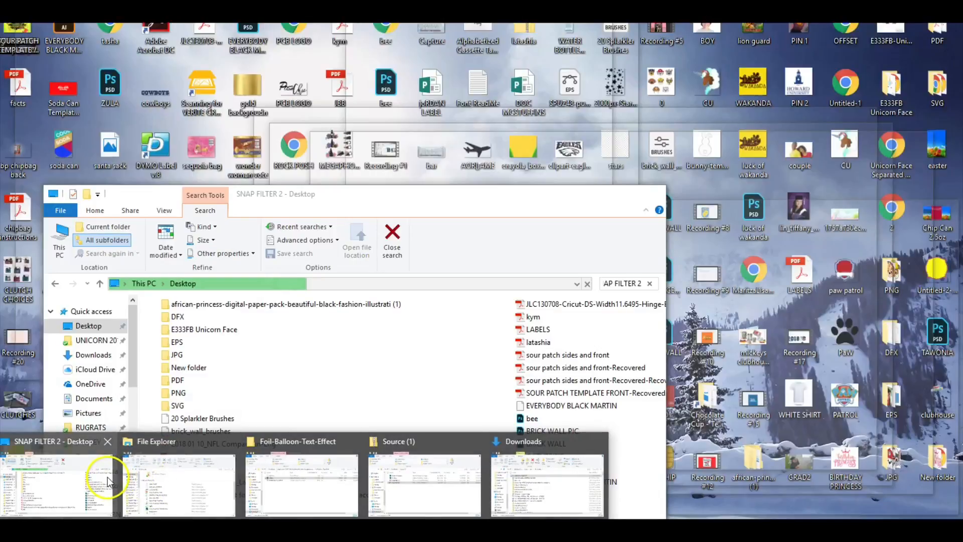
Find SNAP FILTER 2 among the Desktop files and drag it into the browser window
click(107, 476)
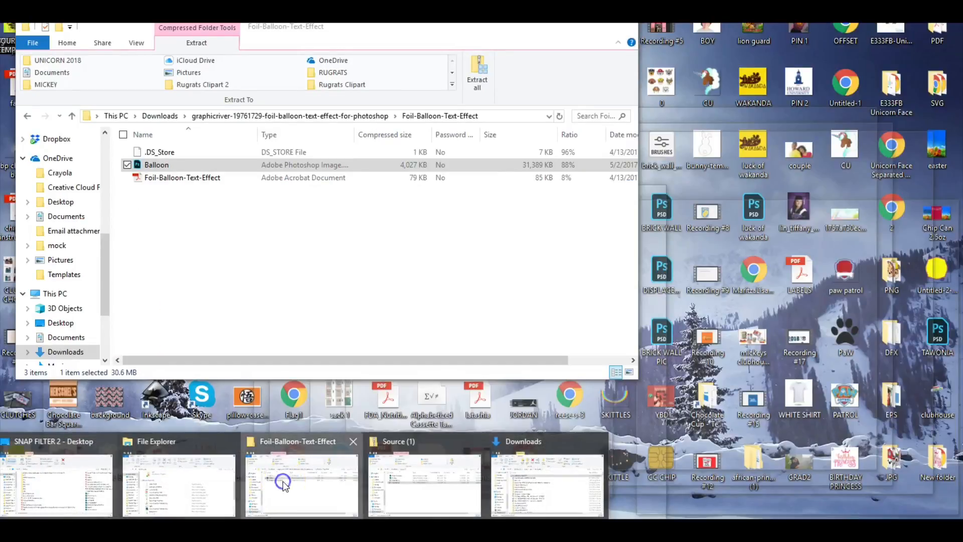
click(312, 485)
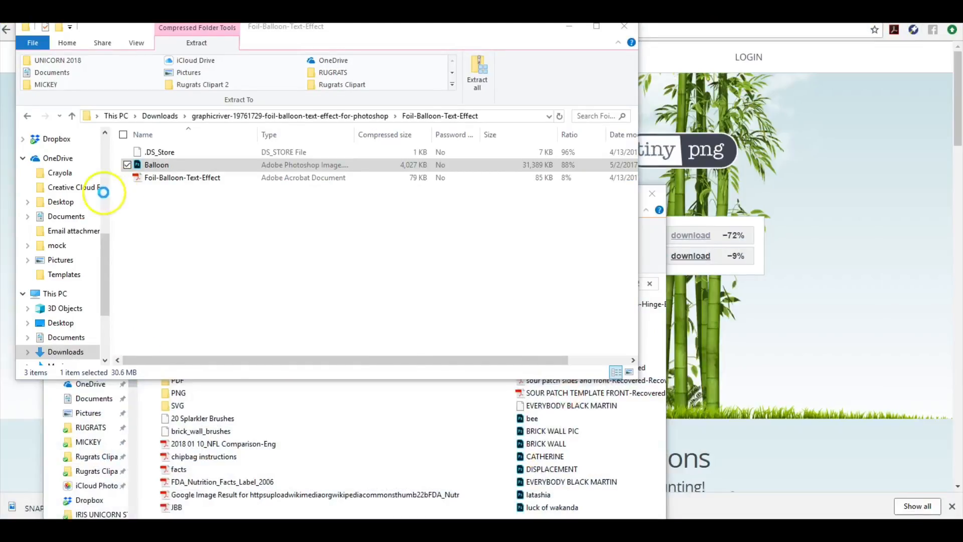
click(104, 145)
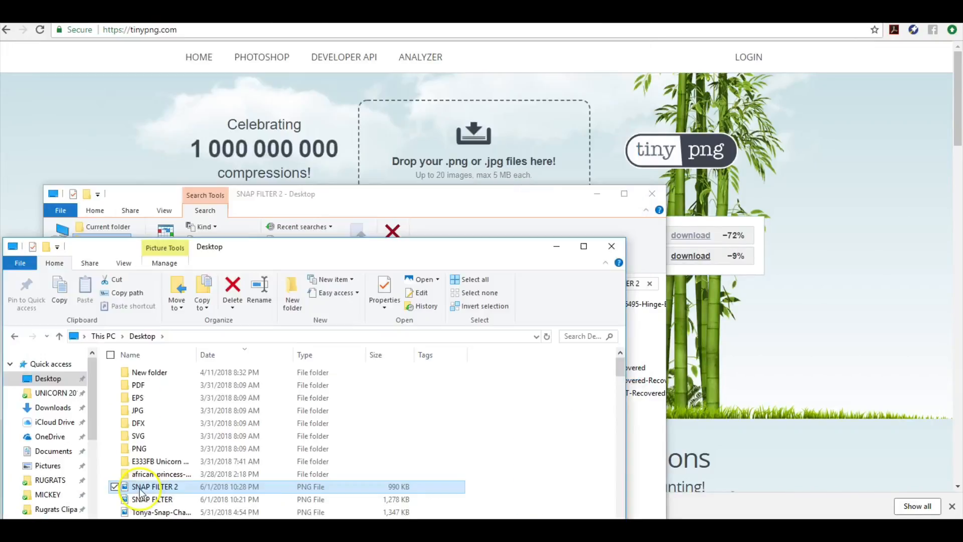
drag(151, 487, 481, 148)
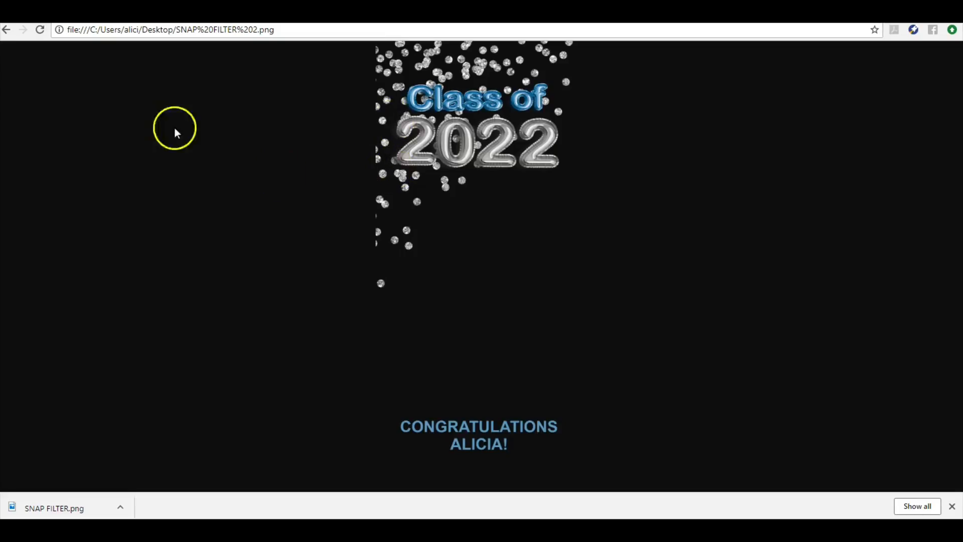
Leave the opened SNAP FILTER 2 image and return to the TinyPNG page
click(6, 29)
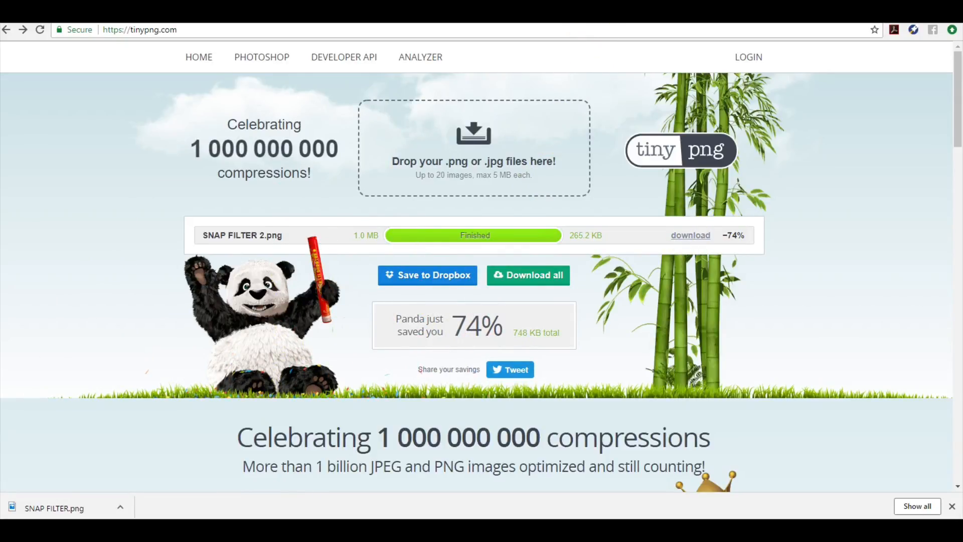
Download the compressed 265.2 KB SNAP FILTER 2.png from TinyPNG
click(577, 15)
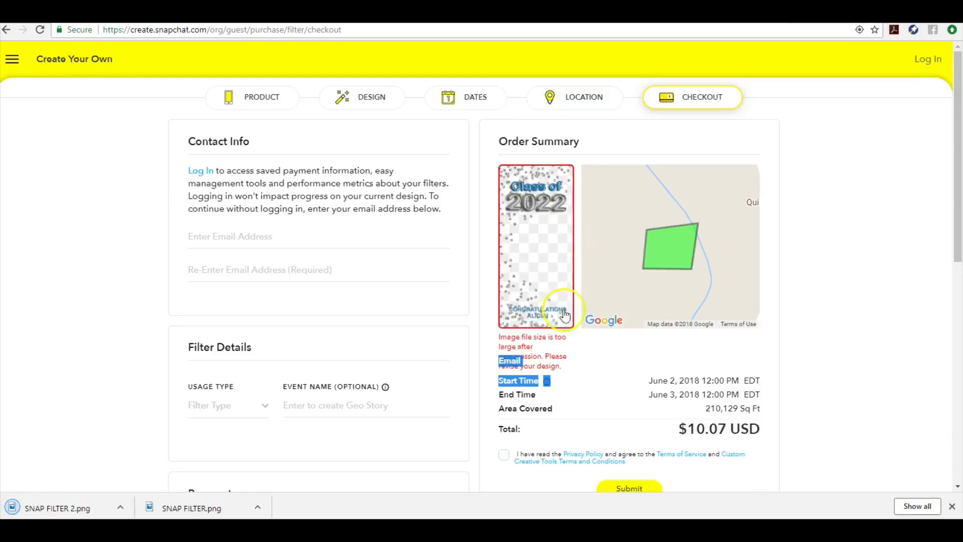
Go back to the filter's Design step and confirm replacing the Class of 2022 design with a new upload
click(243, 108)
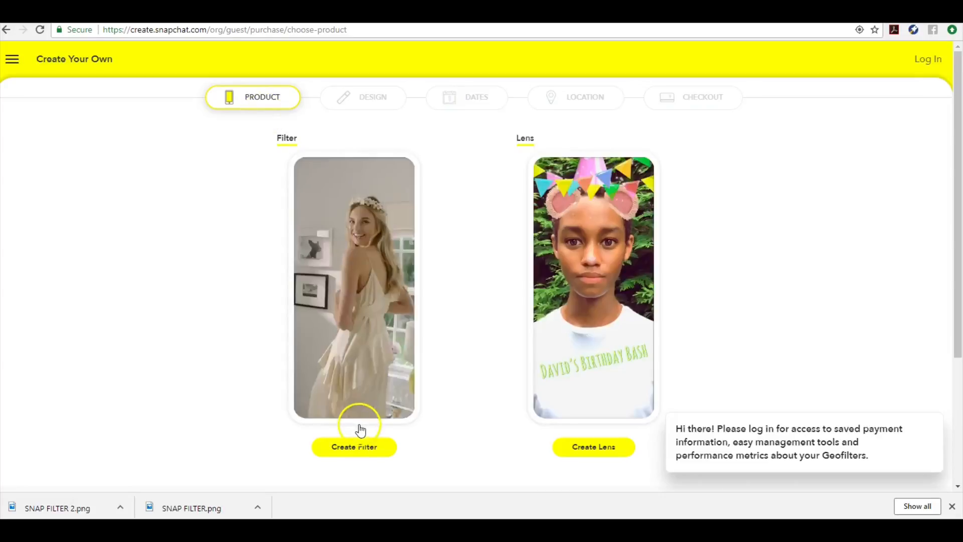
click(355, 446)
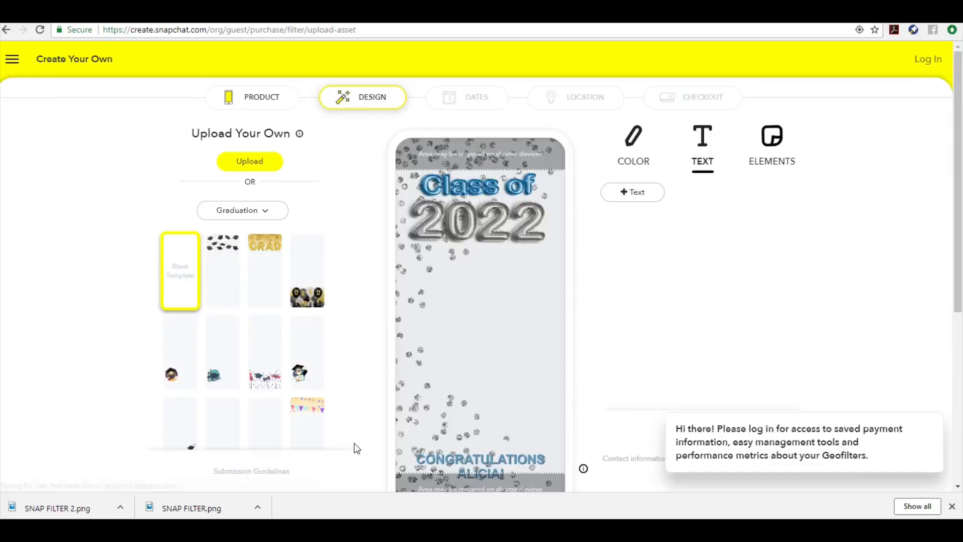
click(277, 161)
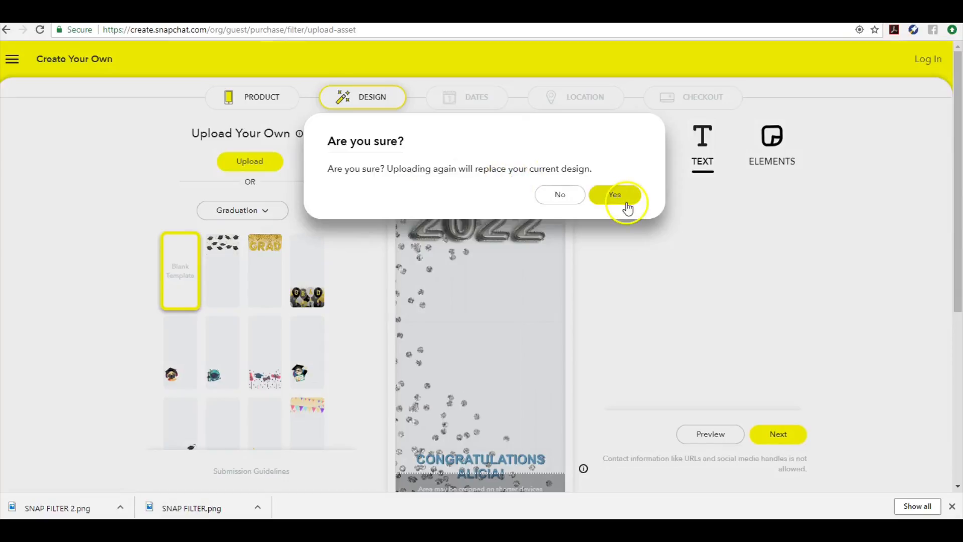
click(623, 200)
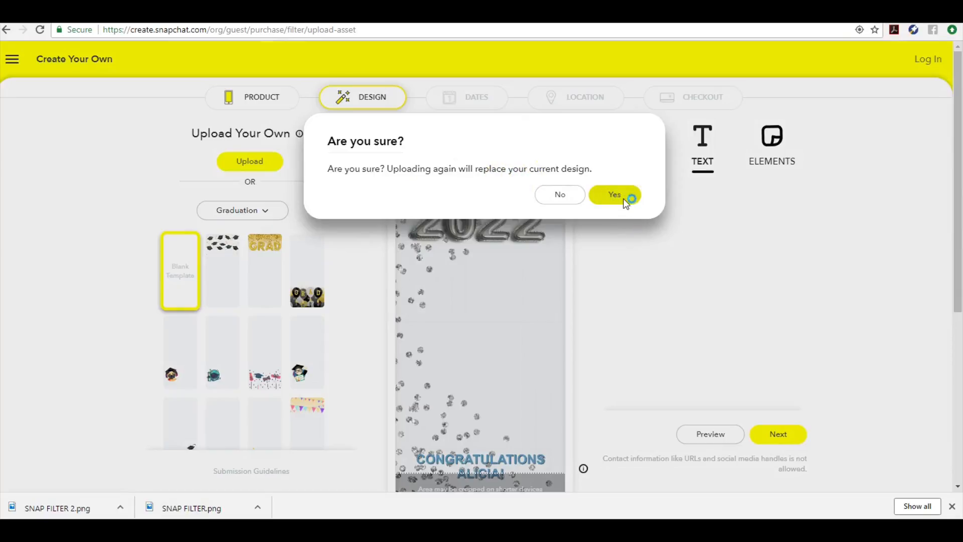
click(624, 201)
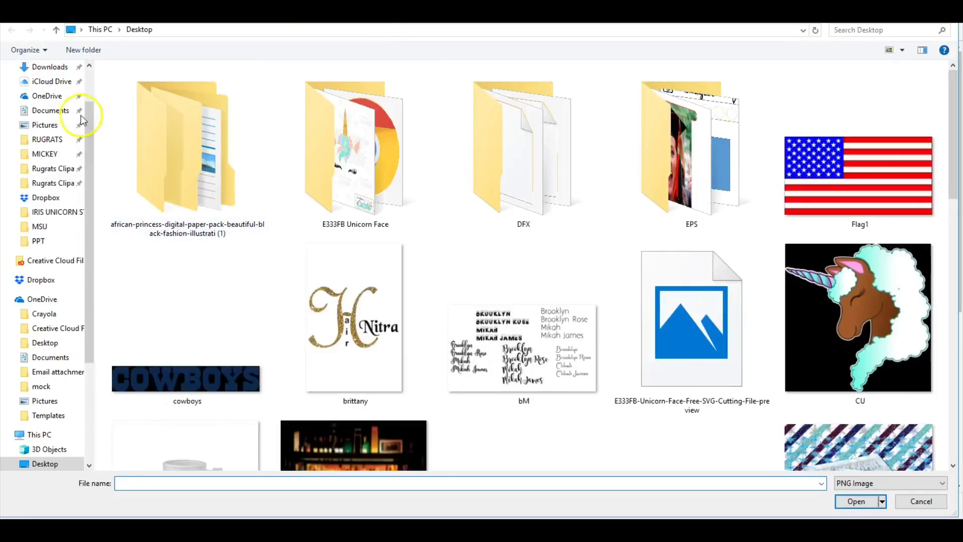
Upload the compressed SNAP FILTER 2.png from Downloads as the replacement filter design
click(68, 71)
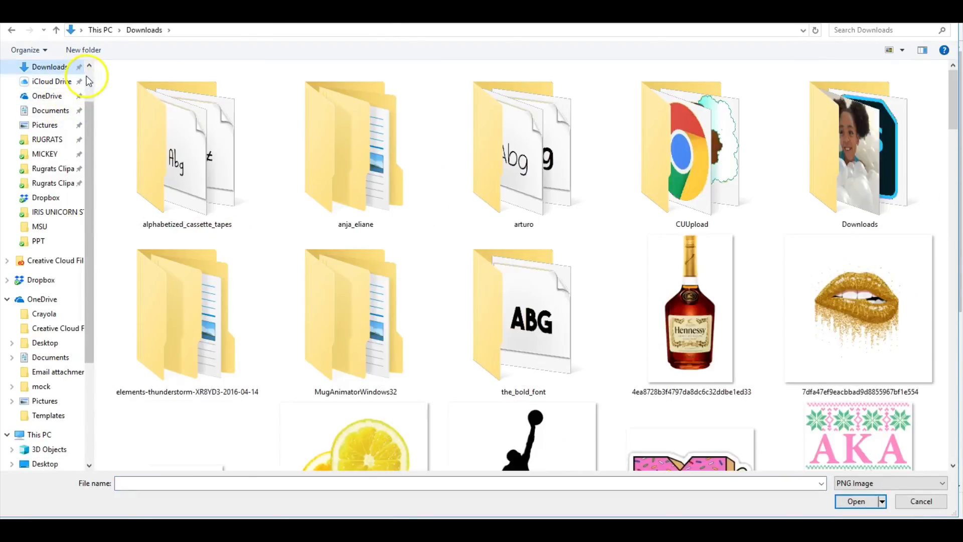
click(340, 485)
text(SNAP)
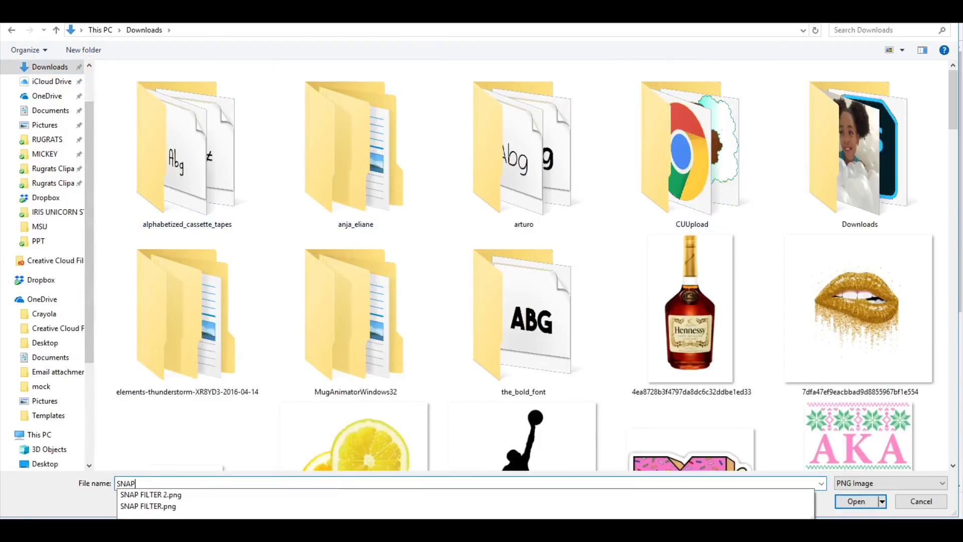
click(418, 494)
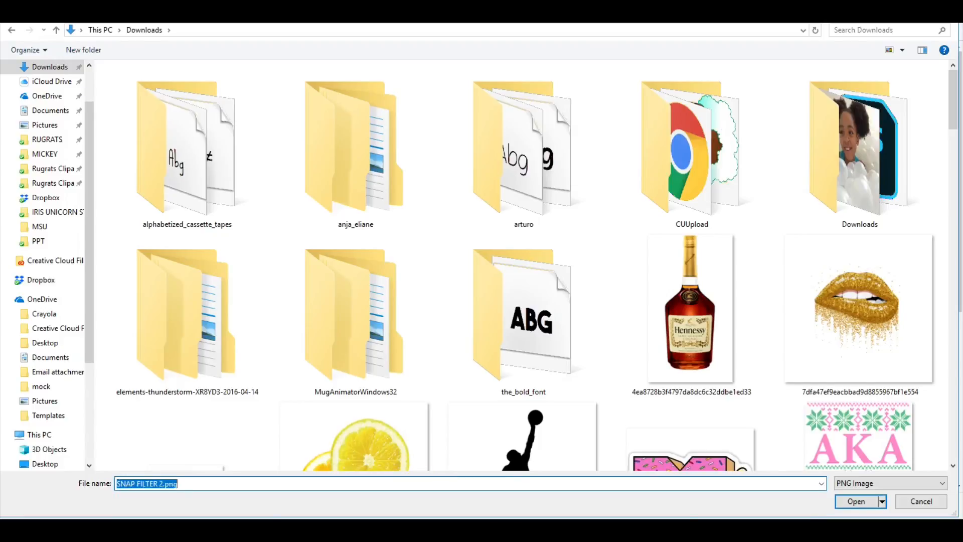
click(855, 502)
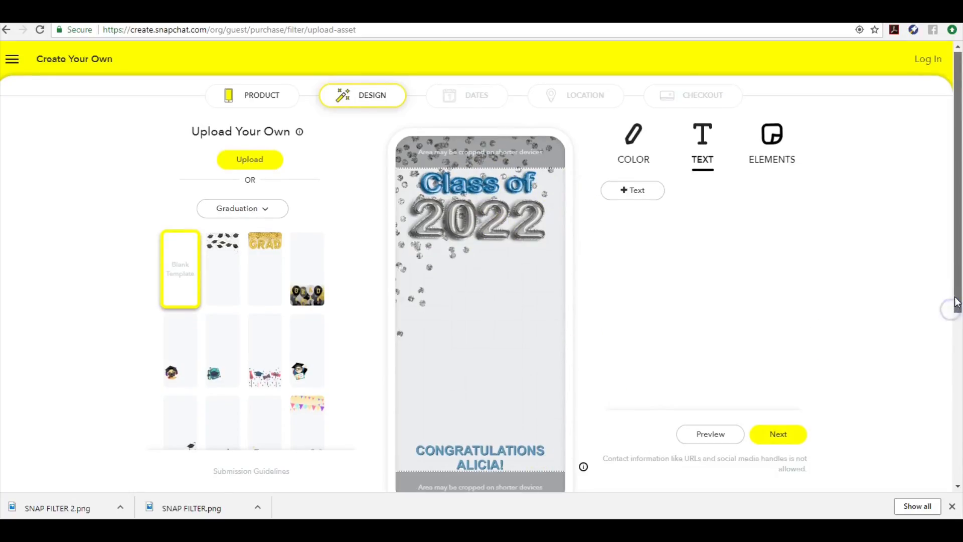
Continue past the June 2–3 dates and the drawn geofence to the $10.07 checkout
mouse_move(953, 308)
mouse_down()
mouse_move(955, 326)
mouse_move(951, 312)
mouse_up()
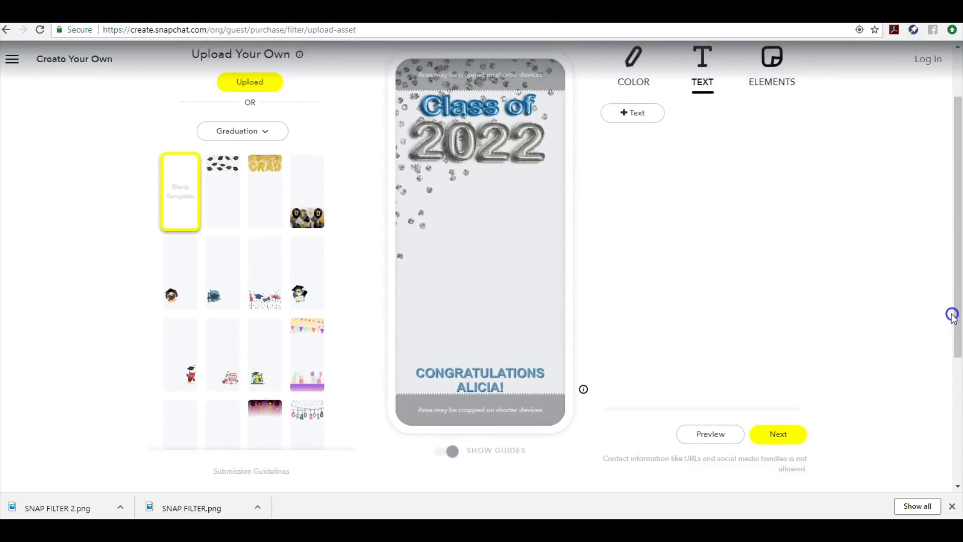
click(791, 439)
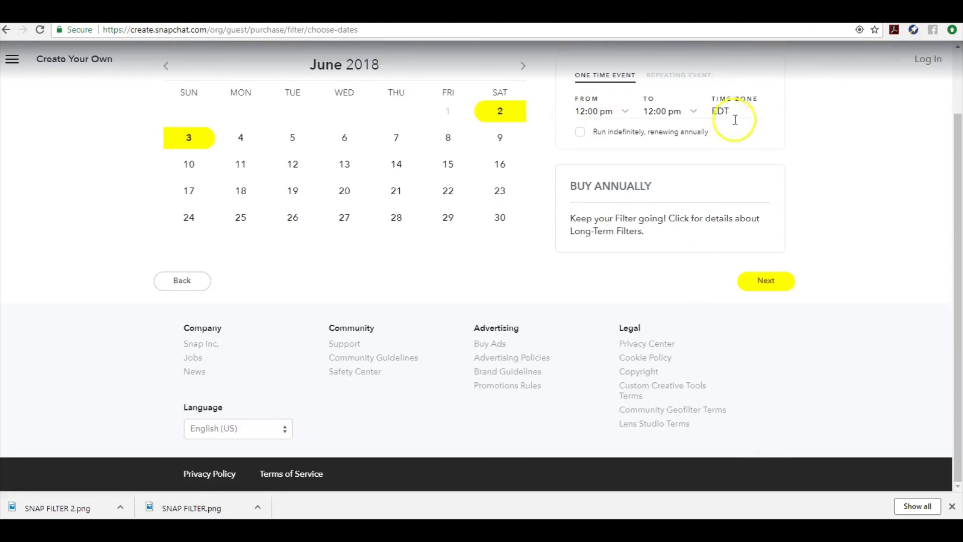
click(772, 290)
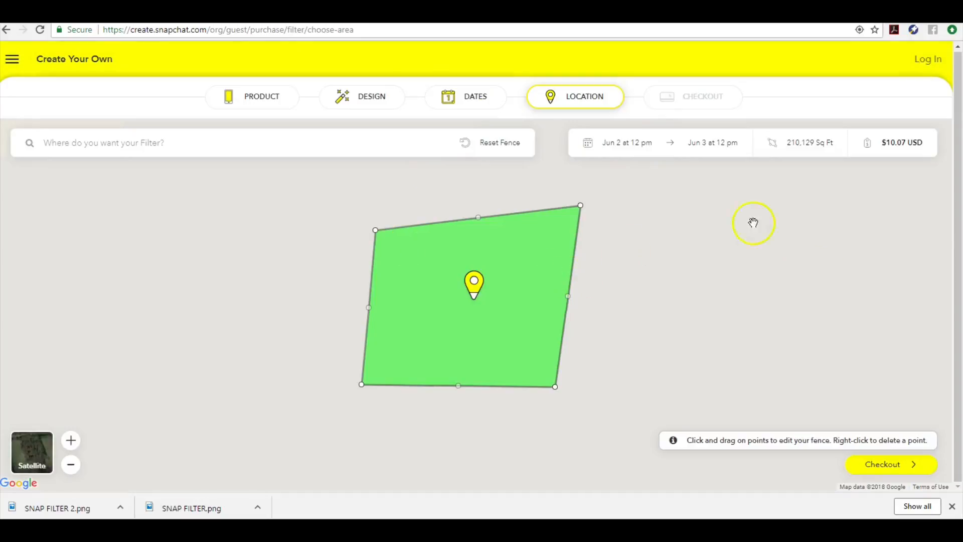
click(860, 464)
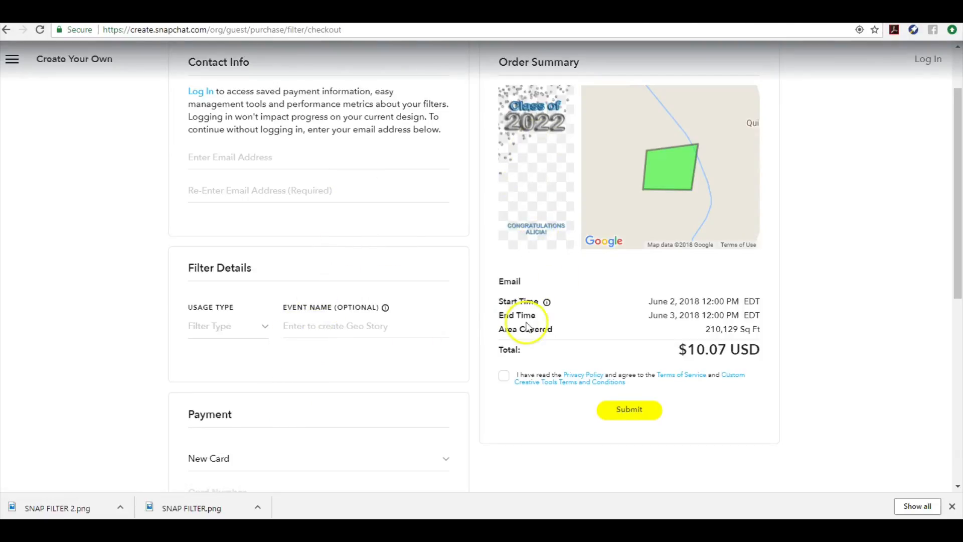
scroll(956, 253, down, 3)
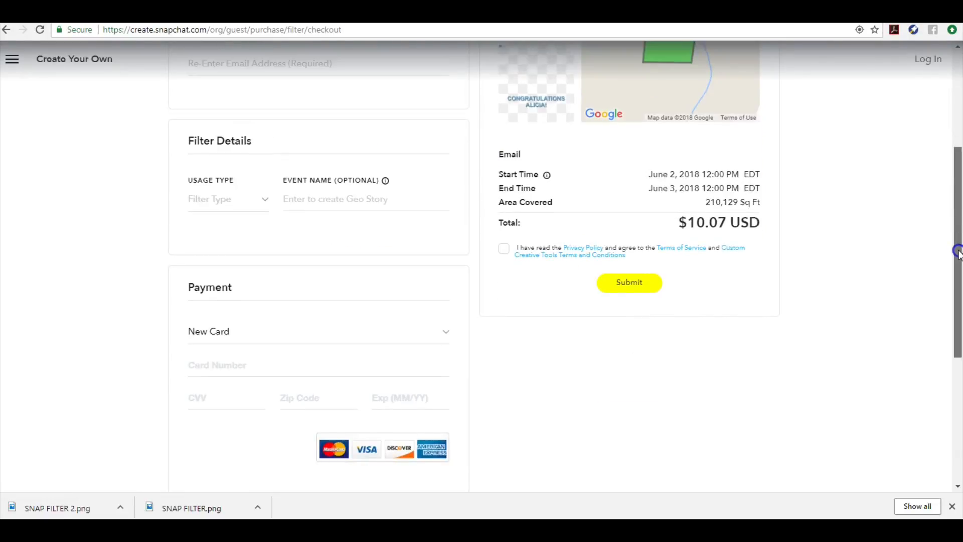
drag(956, 266, 959, 165)
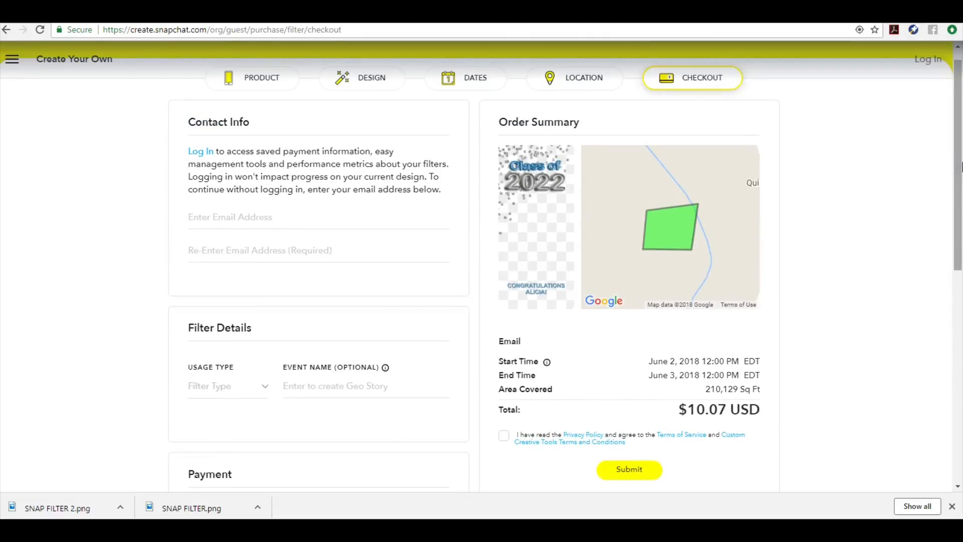
click(716, 353)
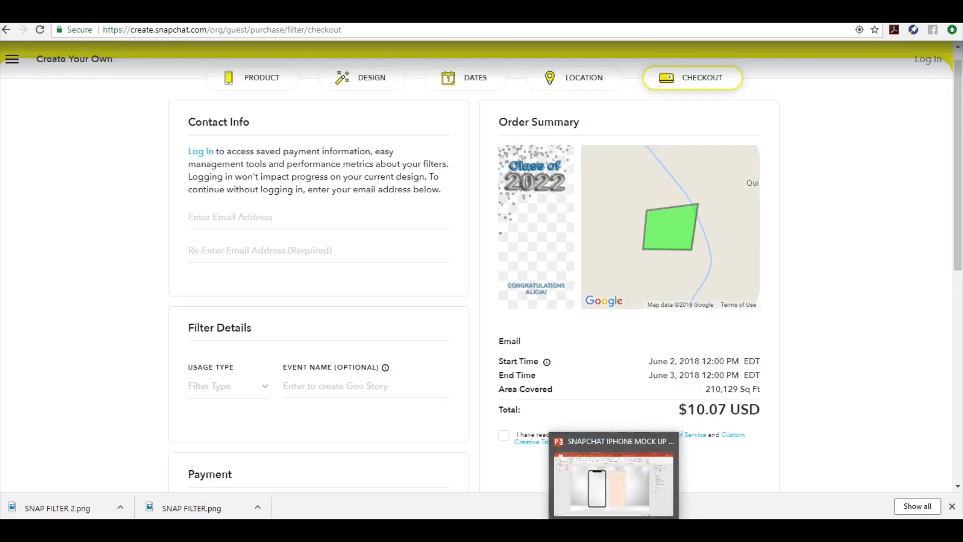
Give the rectangle beside the PowerPoint phone mockup a picture fill from the clipboard
click(628, 498)
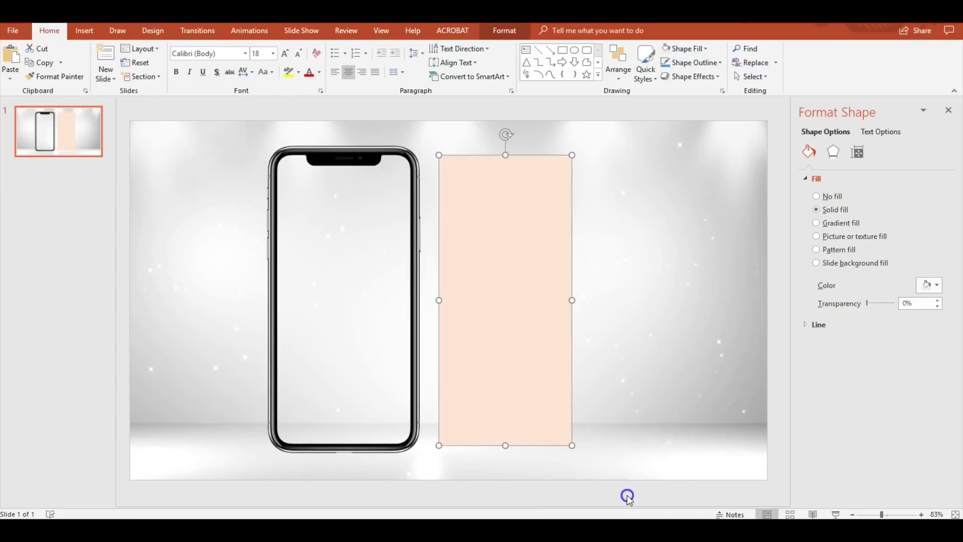
click(846, 222)
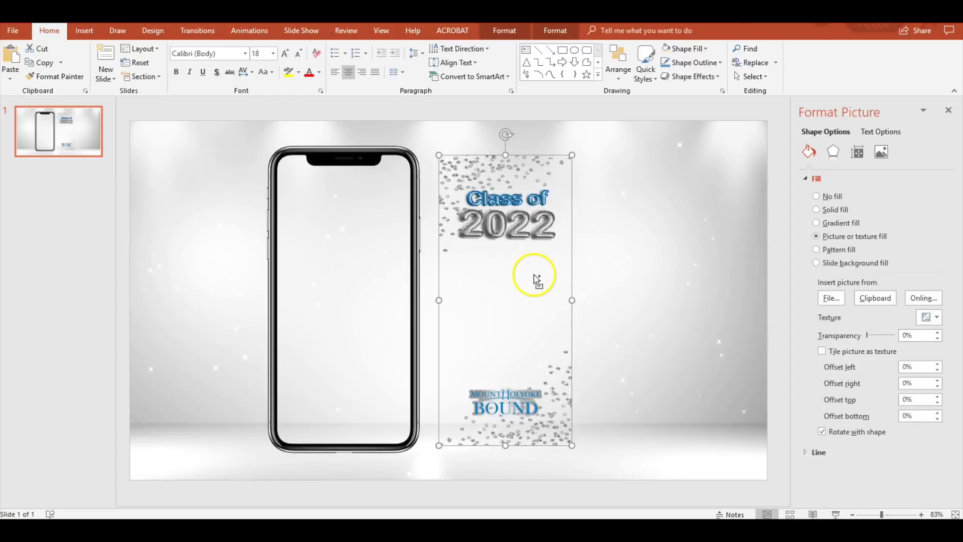
key(ctrl+z)
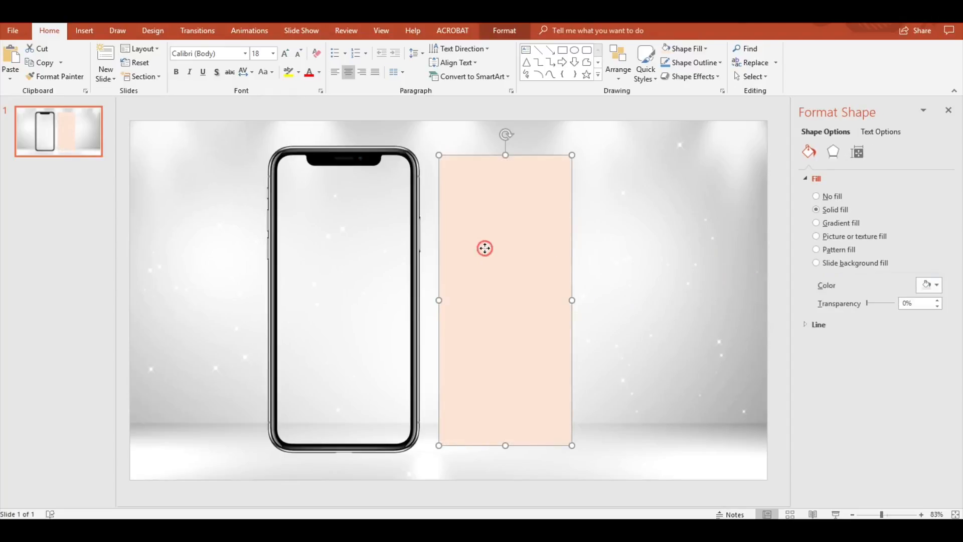
right_click(493, 252)
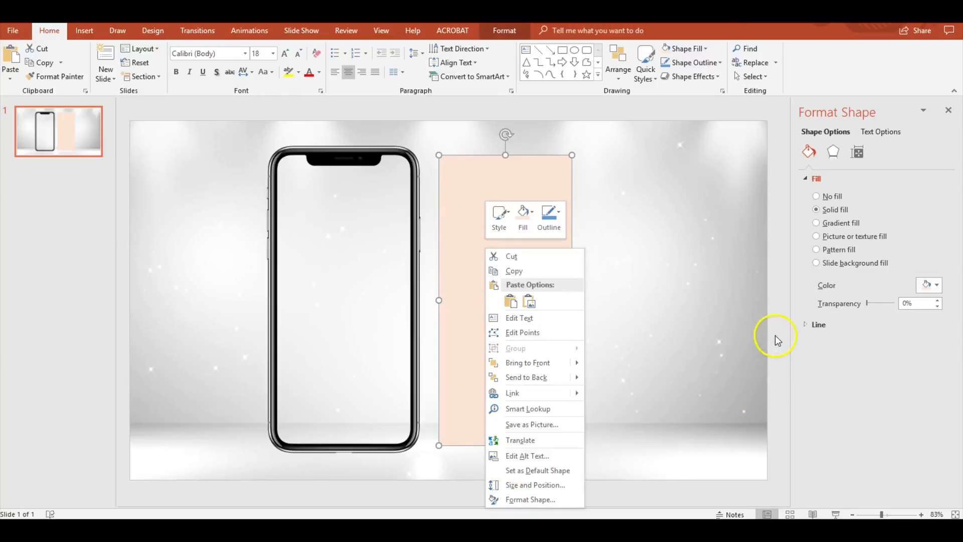
click(829, 240)
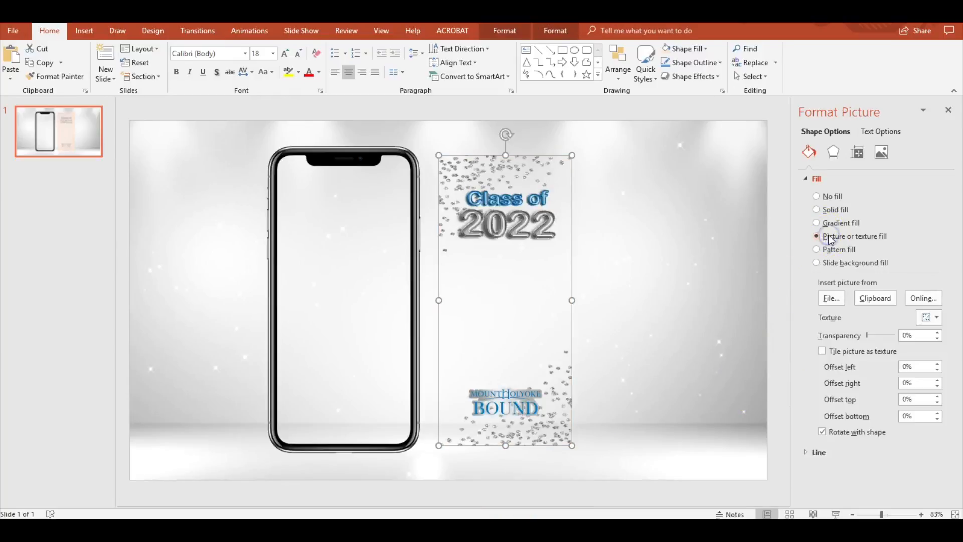
click(872, 303)
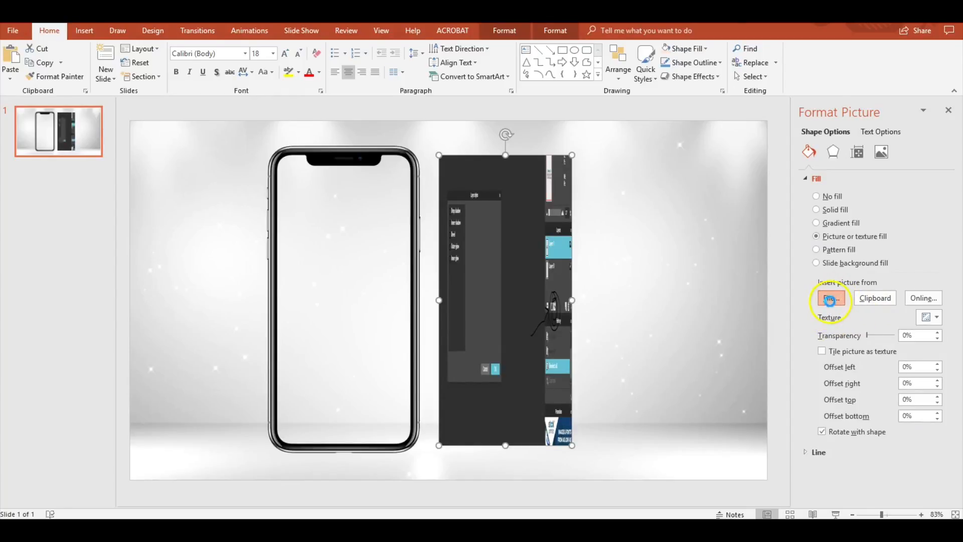
Fill the rectangle with SNAP FILTER 2 from recent files and drag it onto the phone's screen
click(831, 301)
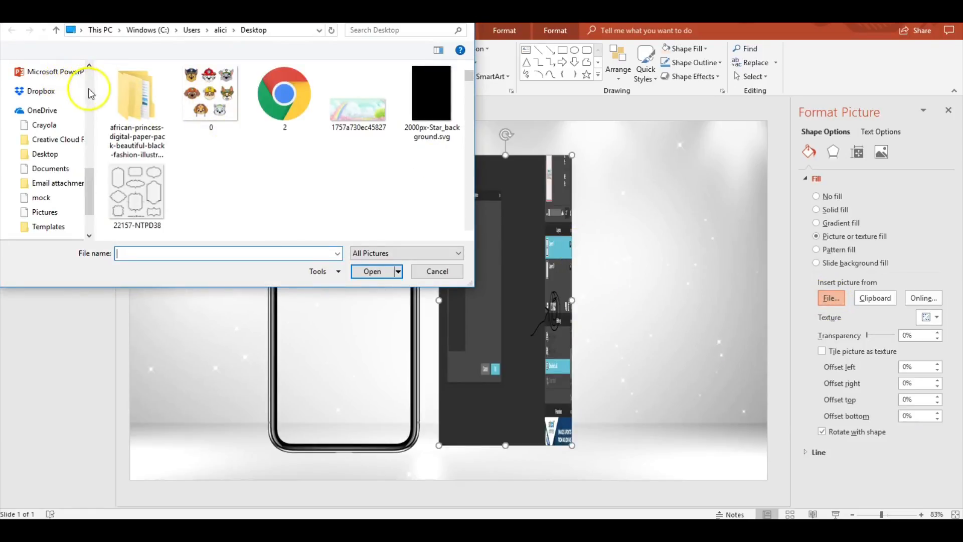
click(47, 75)
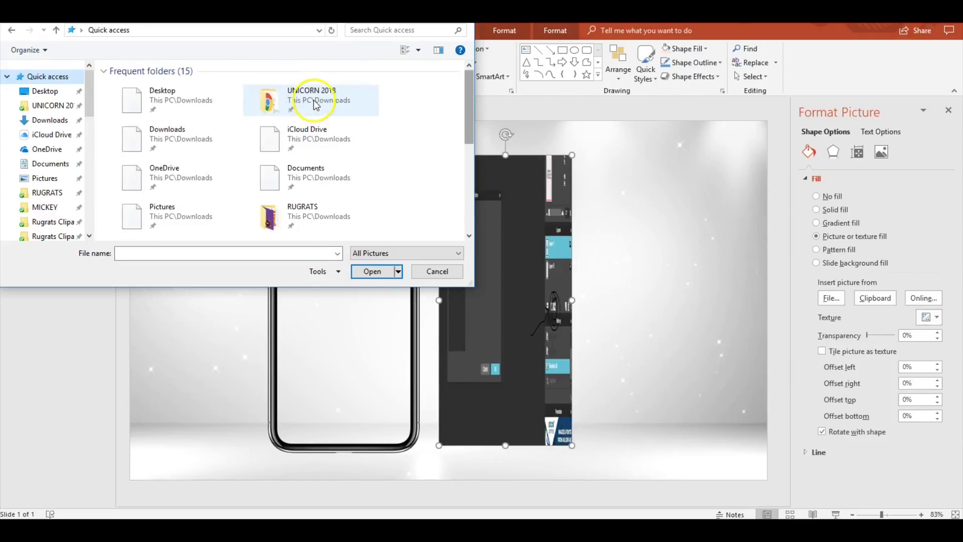
click(474, 184)
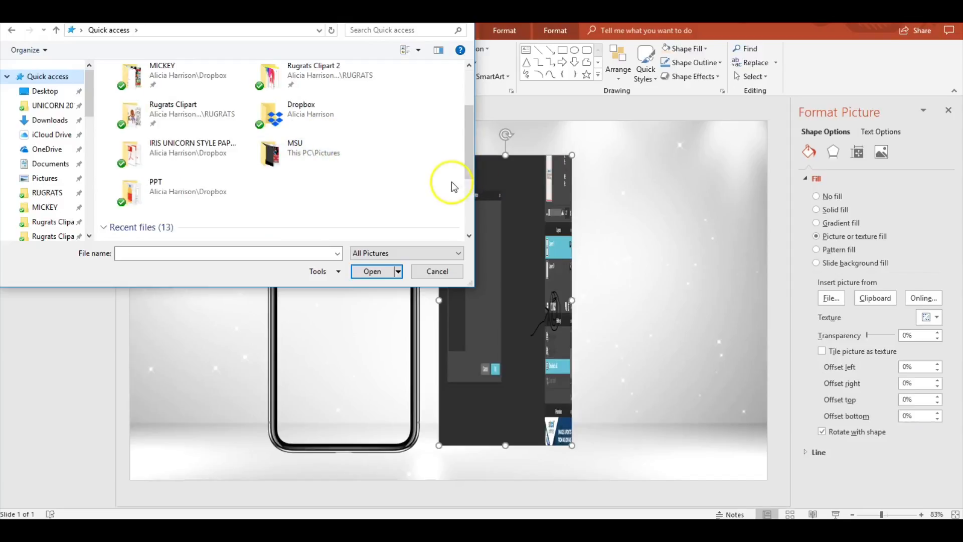
click(468, 208)
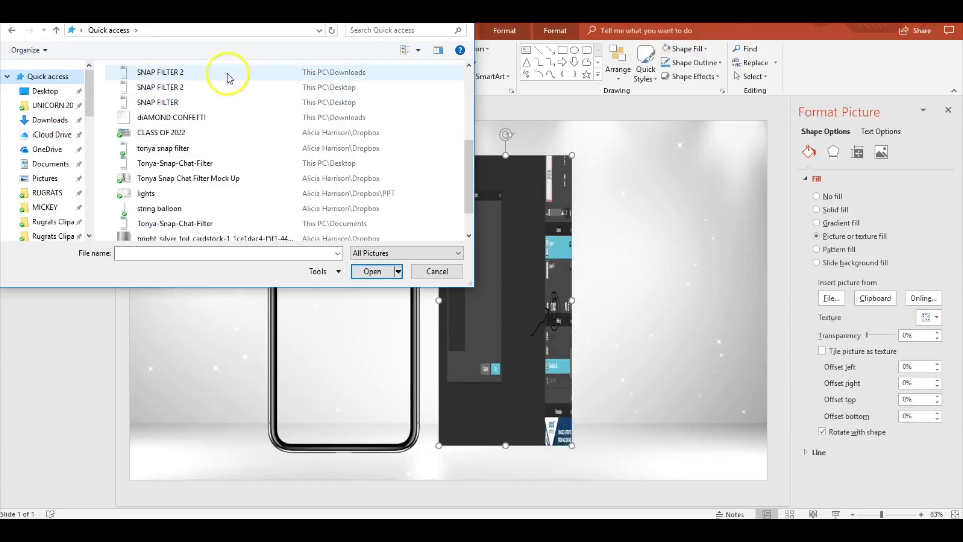
double_click(227, 73)
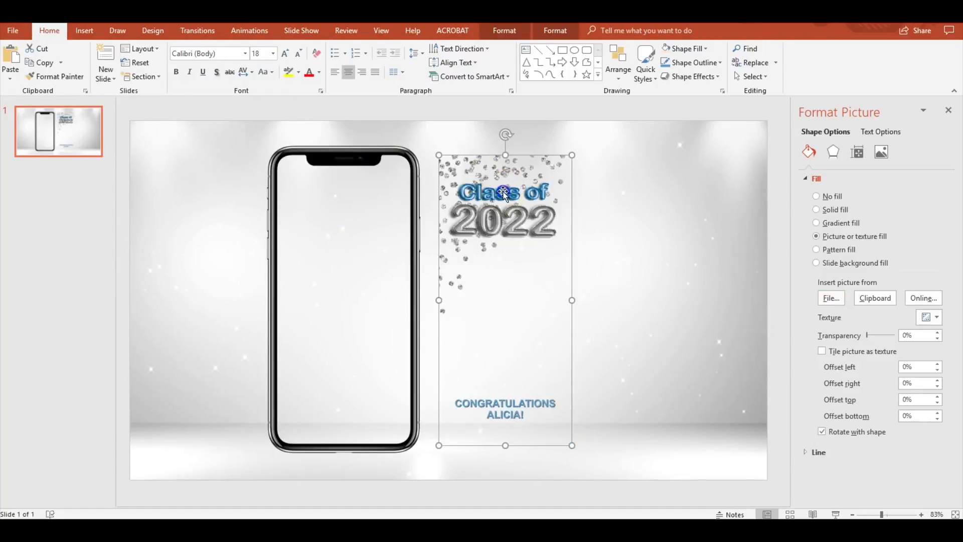
drag(504, 191, 345, 195)
click(499, 359)
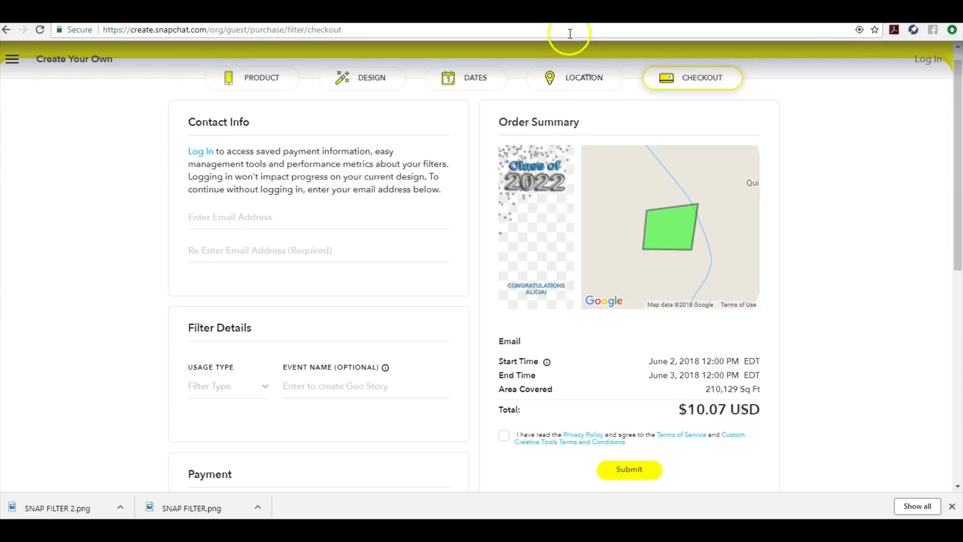
Search Google for 'COLLEGE GRADUATE PNG' and show the image results
click(568, 32)
click(568, 32)
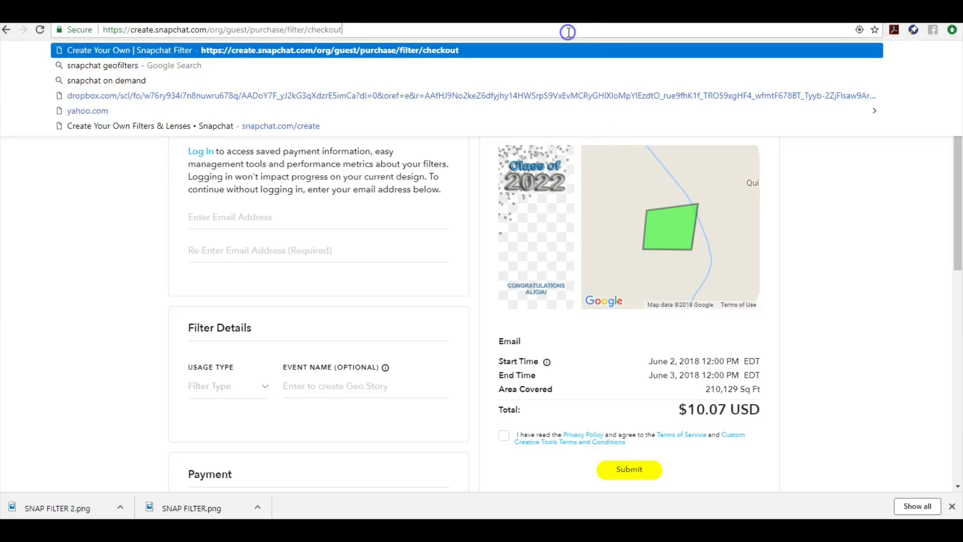
triple_click(639, 35)
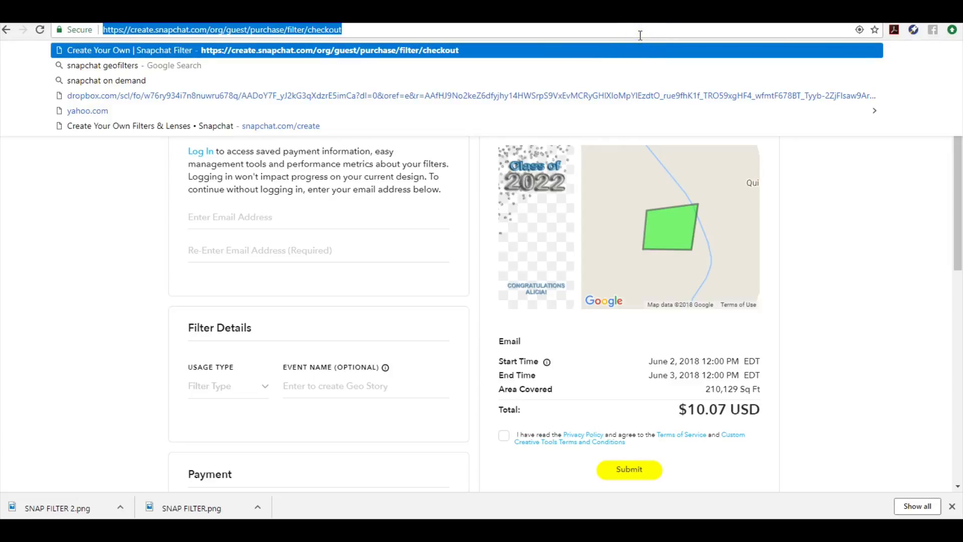
text(COLLEGE)
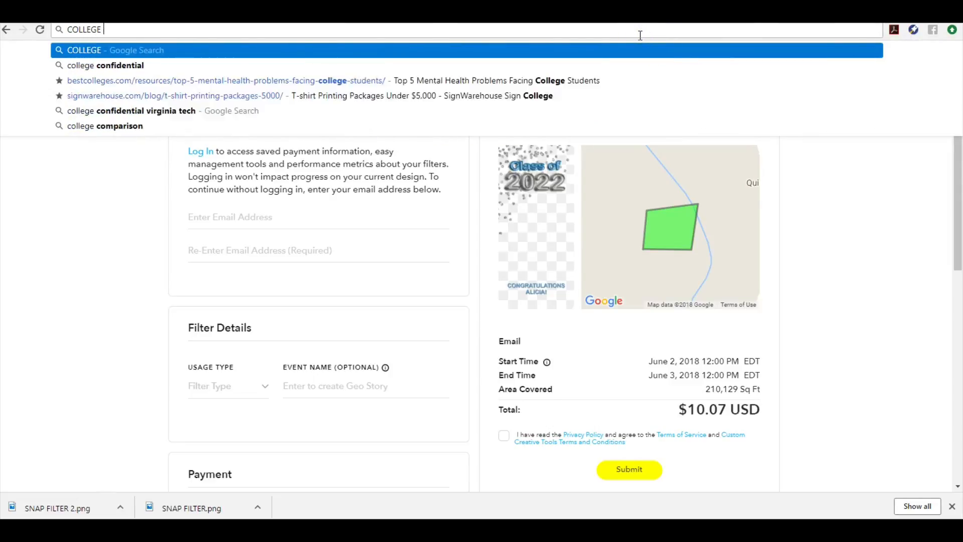
text( GRADUATE PNG)
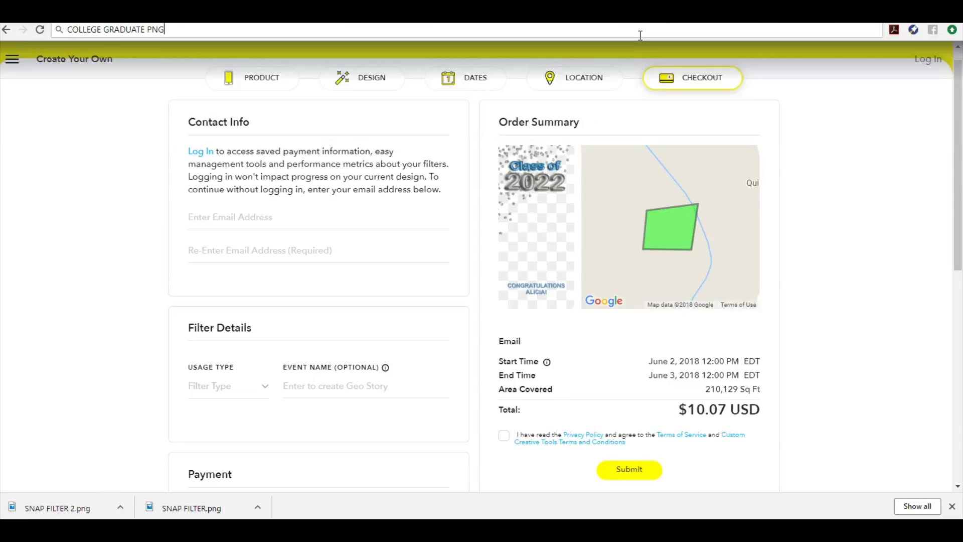
key(Return)
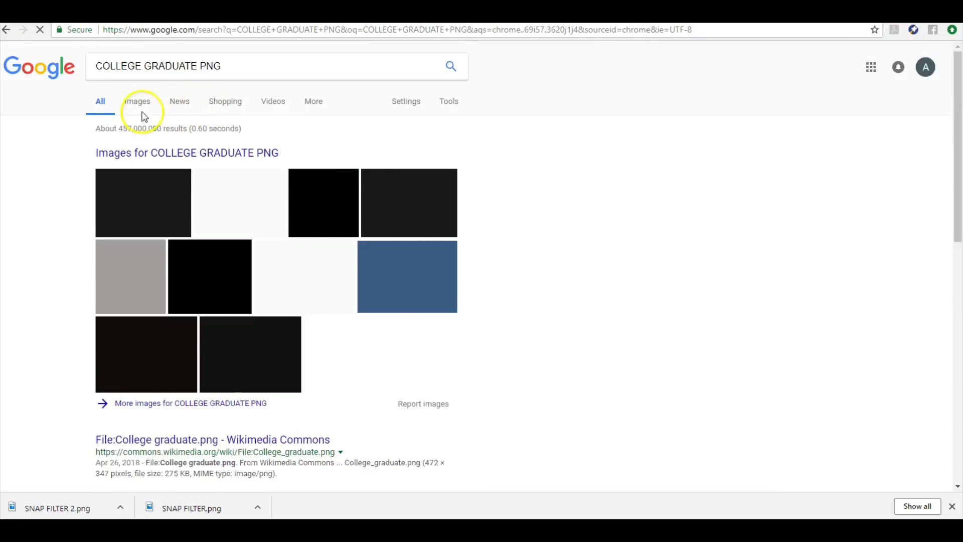
click(136, 105)
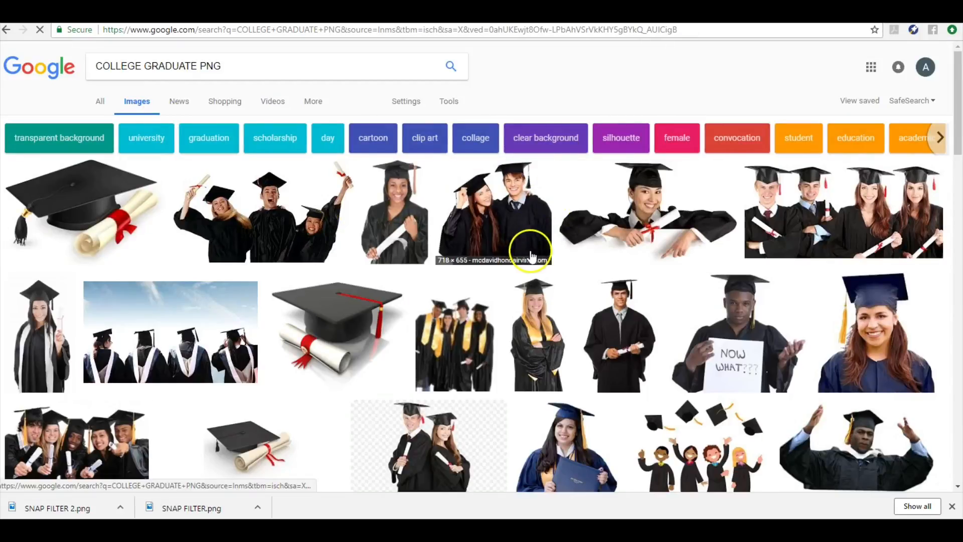
Open the larger preview of the graduate in a navy cap and gown
click(864, 357)
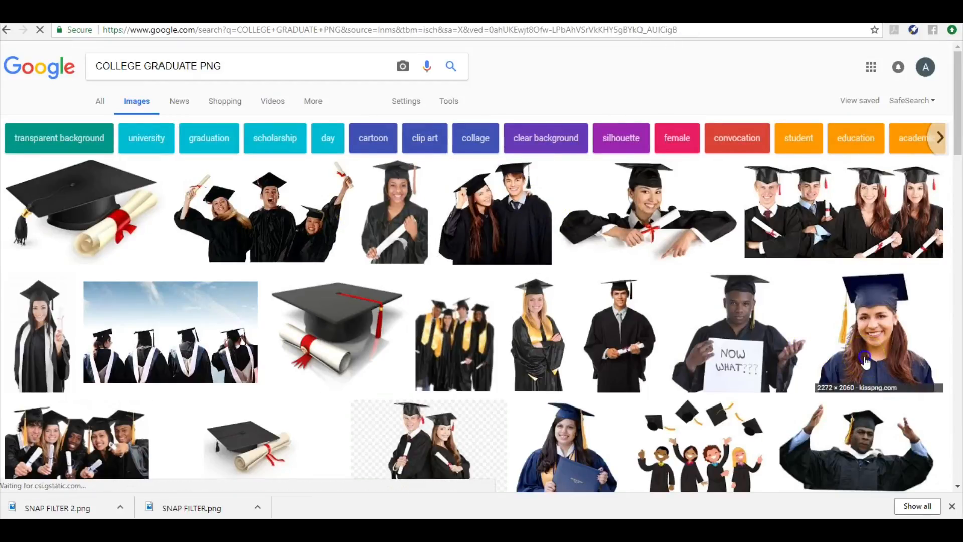
click(865, 362)
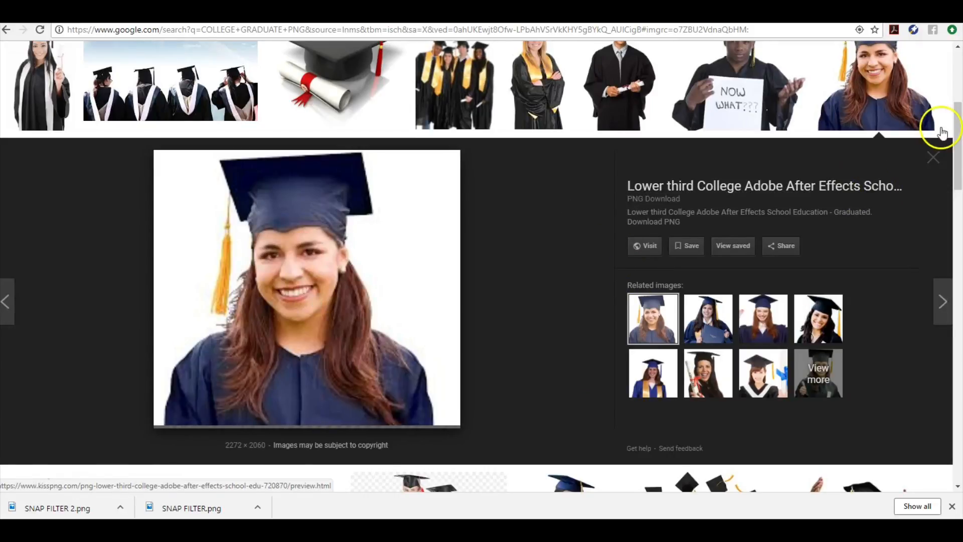
mouse_move(956, 133)
mouse_down()
mouse_move(956, 154)
mouse_move(956, 133)
mouse_up()
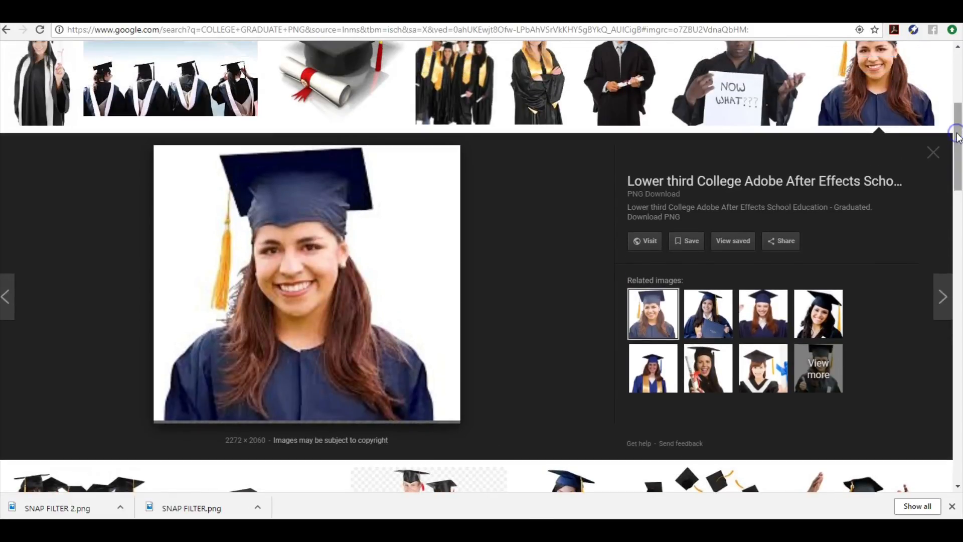